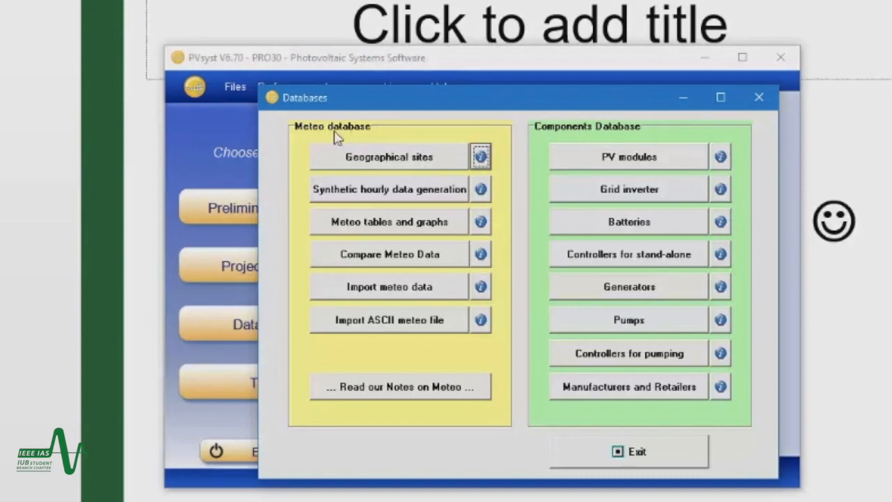
Step: Open the geographical sites database and bring up a new site's geographical coordinates form, dismissing the map error message
left_click(375, 165)
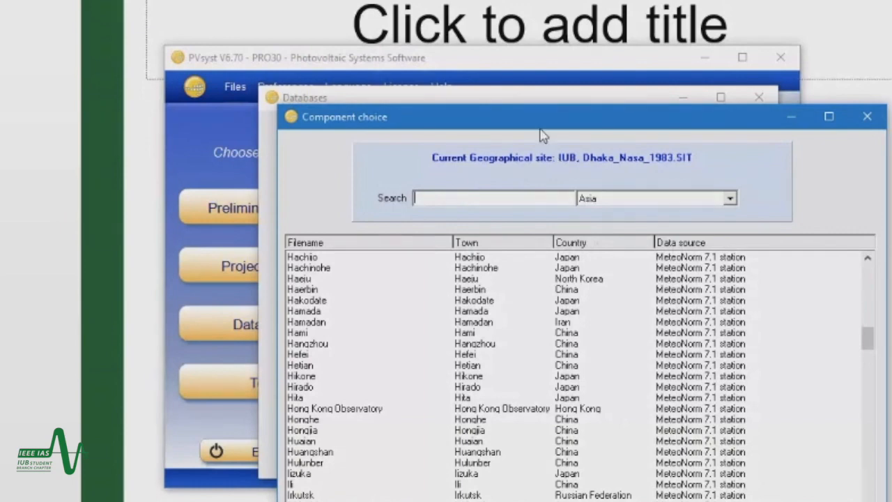
left_click_drag(533, 123, 516, 87)
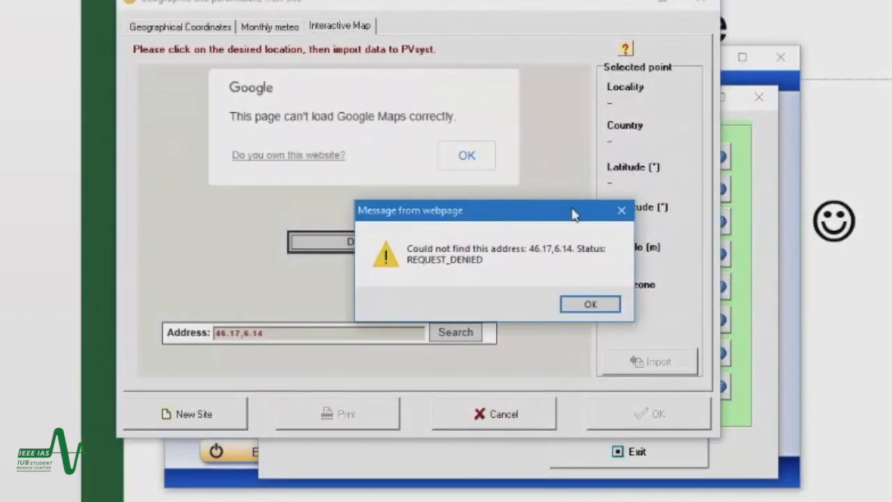
left_click(621, 211)
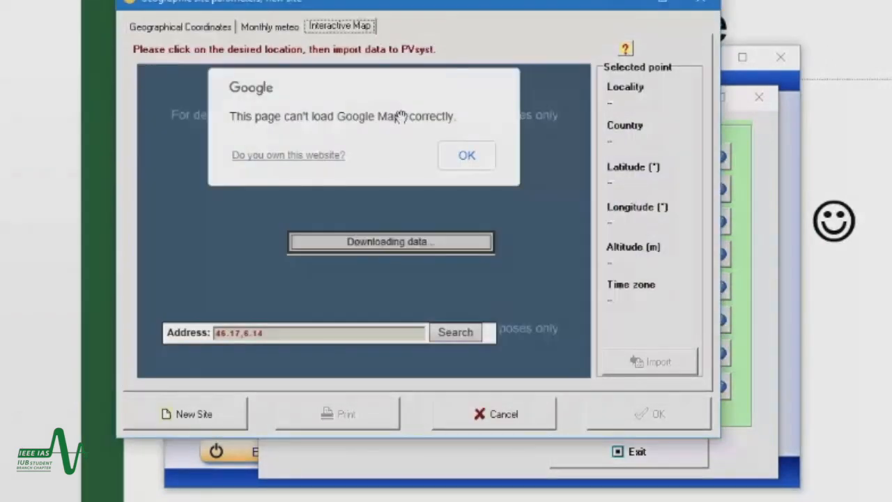
left_click(172, 31)
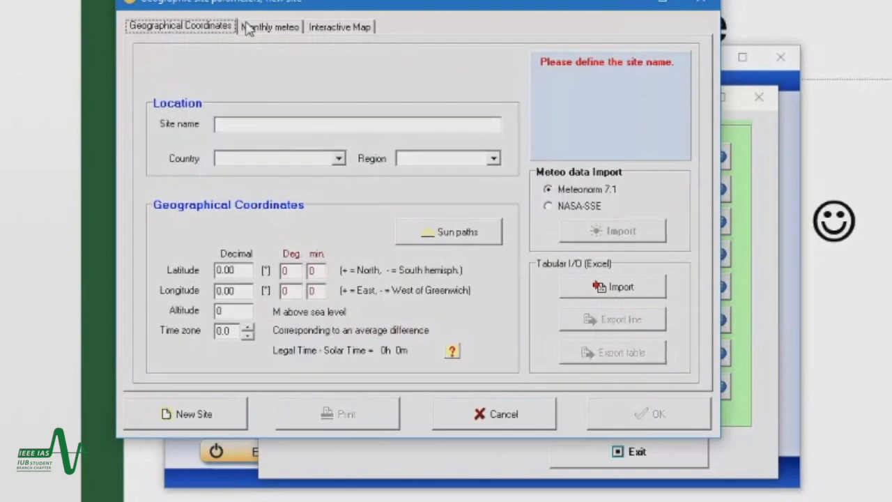
Step: Name the new site "IUB,Dhaka,Bangladesh"
left_click(381, 124)
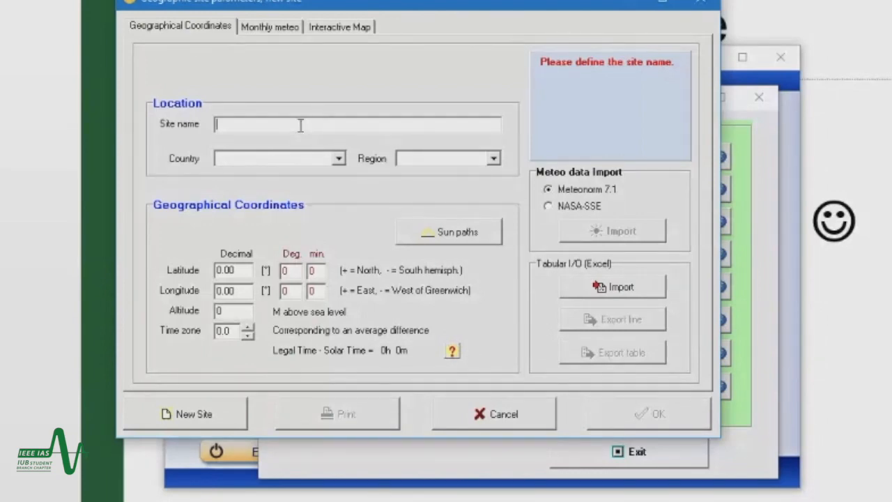
type("IUB DHaka,Bangl")
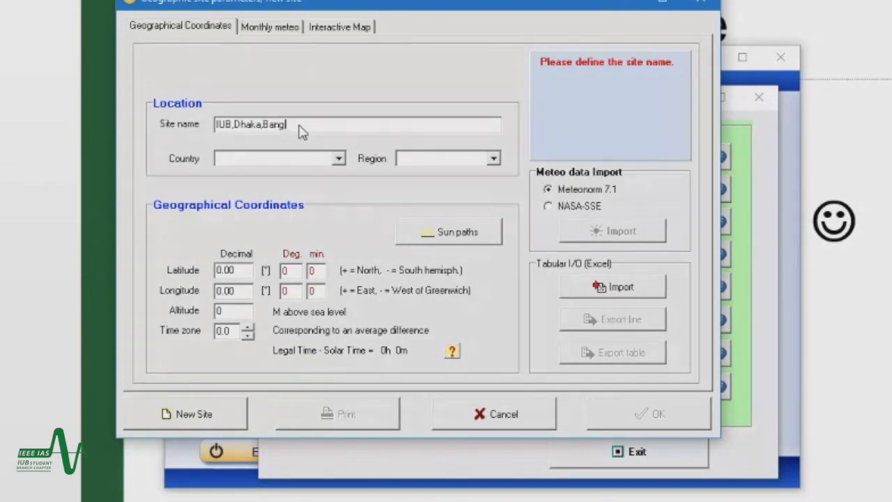
type("adehs")
key("BackSpace")
key("BackSpace")
type("sh")
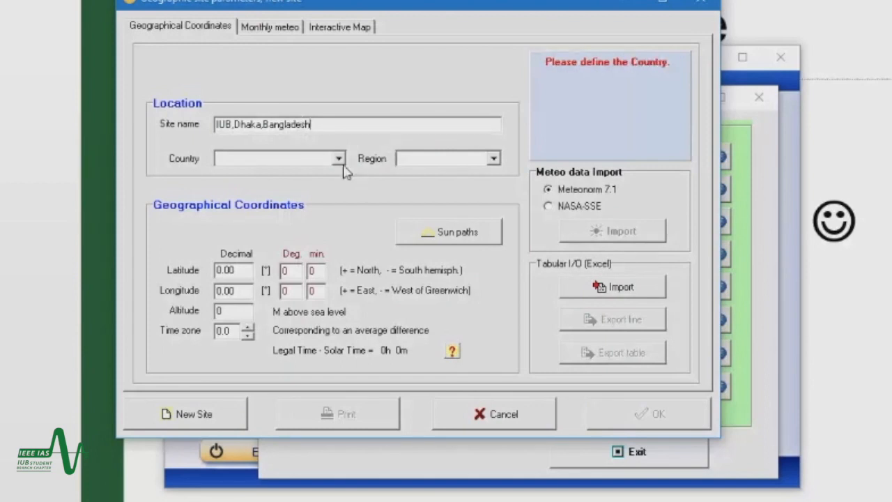
left_click(339, 159)
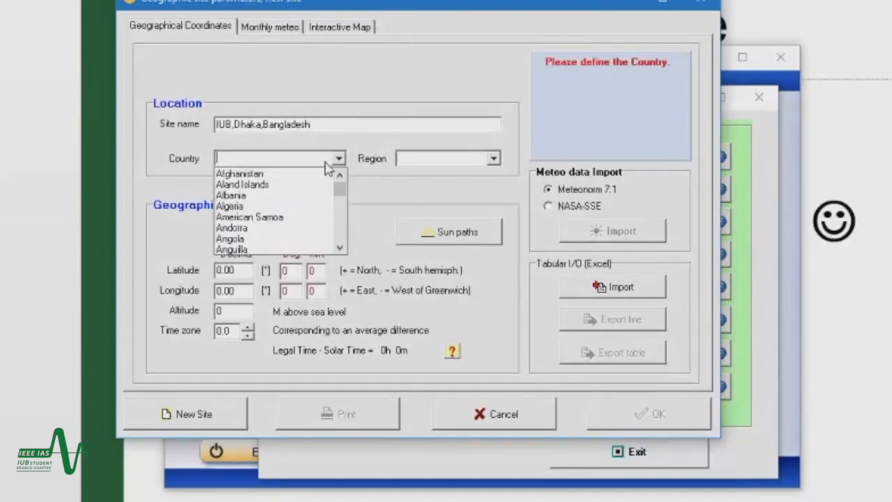
type("bbb")
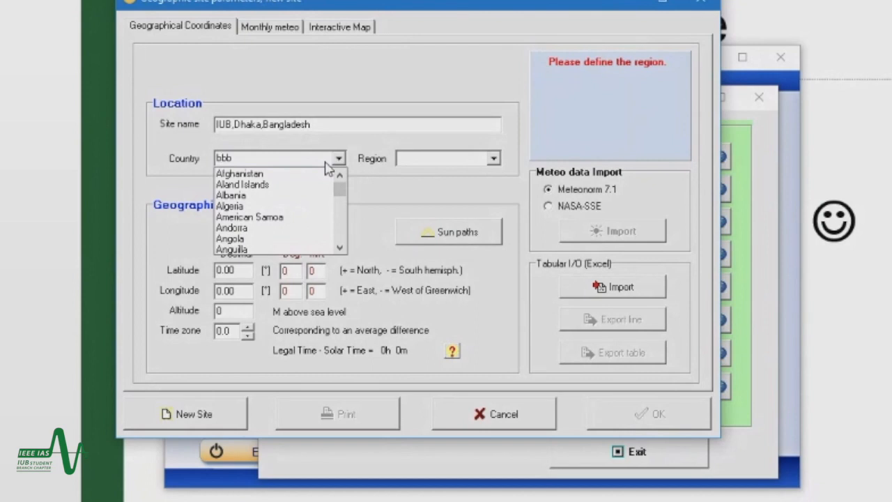
left_click(305, 155)
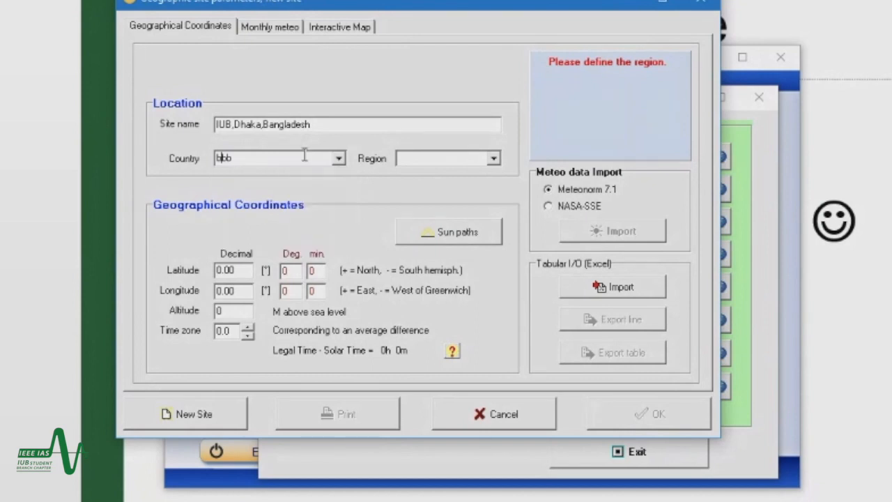
left_click(305, 155)
key("BackSpace")
key("BackSpace")
key("BackSpace")
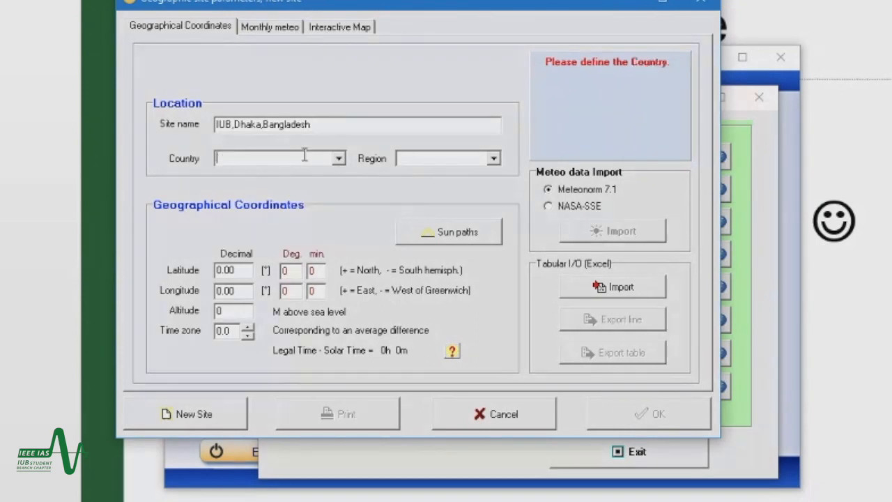
Step: Set the site's country to Bangladesh, with Asia as the region
left_click(339, 162)
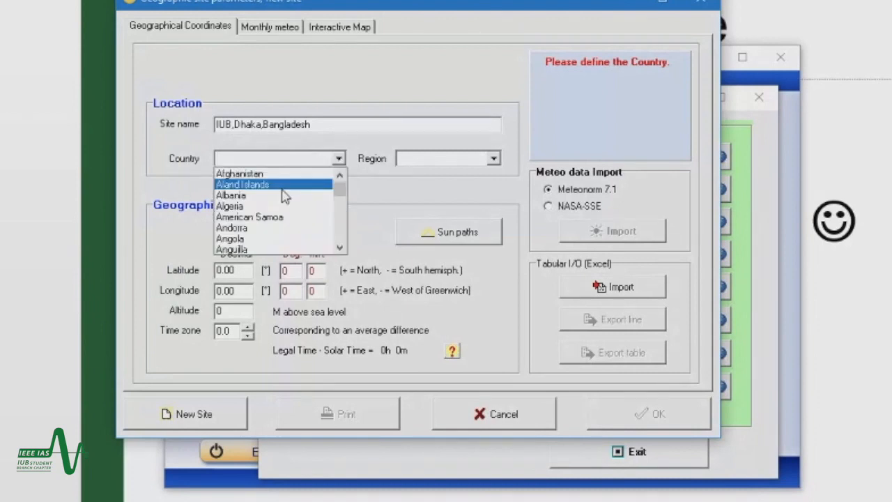
key("Down")
key("Down")
key("Down")
key("Down")
key("Down")
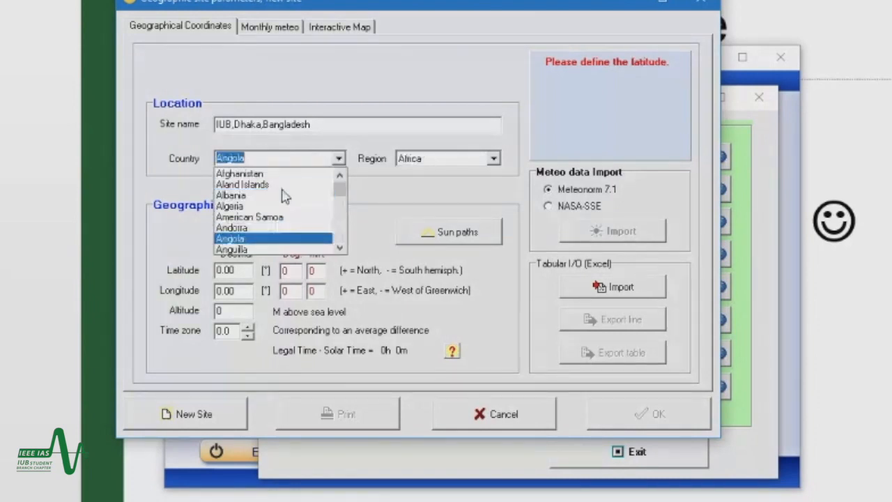
key("Down")
key("Down")
key("Down")
key("Down")
key("Down")
key("Down")
key("Down")
key("Down")
key("Down")
key("Down")
key("Down")
key("Down")
key("Down")
key("Down")
key("Down")
key("Up")
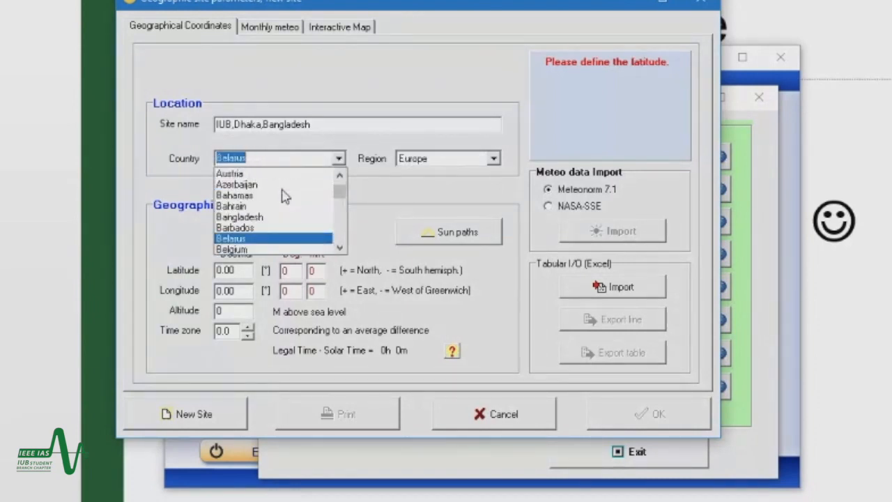
key("Up")
key("Up")
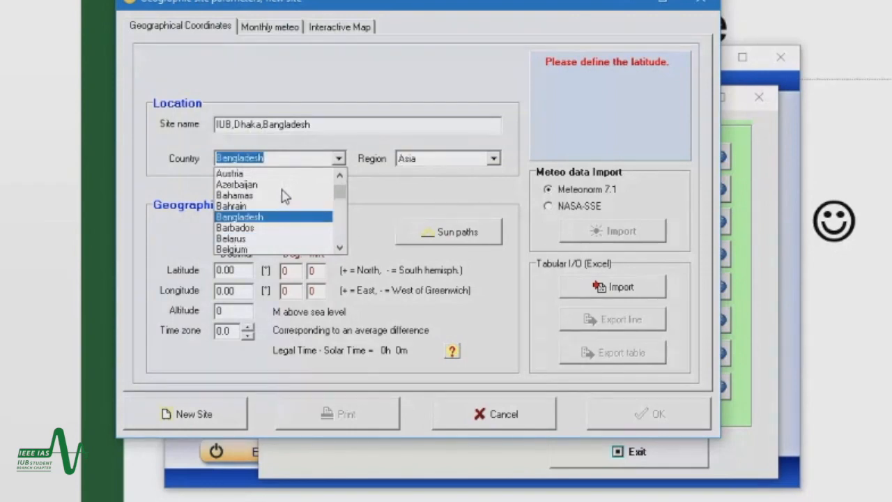
left_click(425, 172)
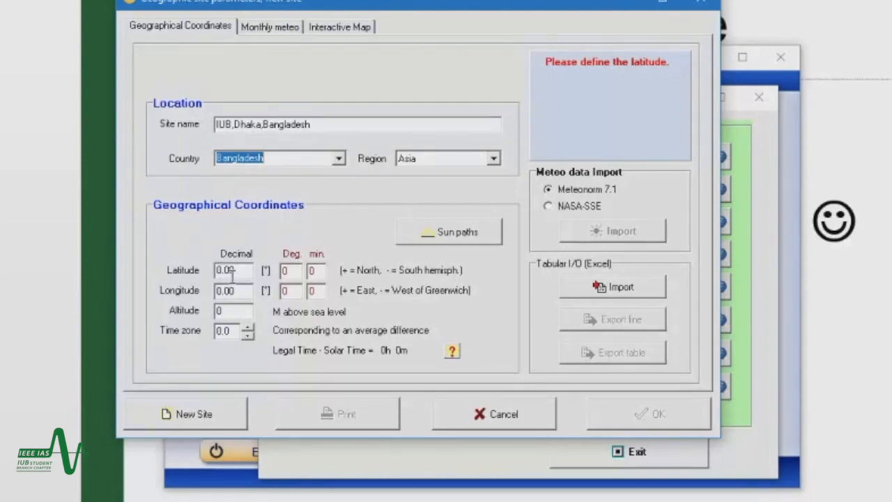
Step: Set the site's time zone to 6.0
left_click(248, 328)
left_click(247, 328)
left_click(247, 327)
left_click(247, 328)
left_click(247, 327)
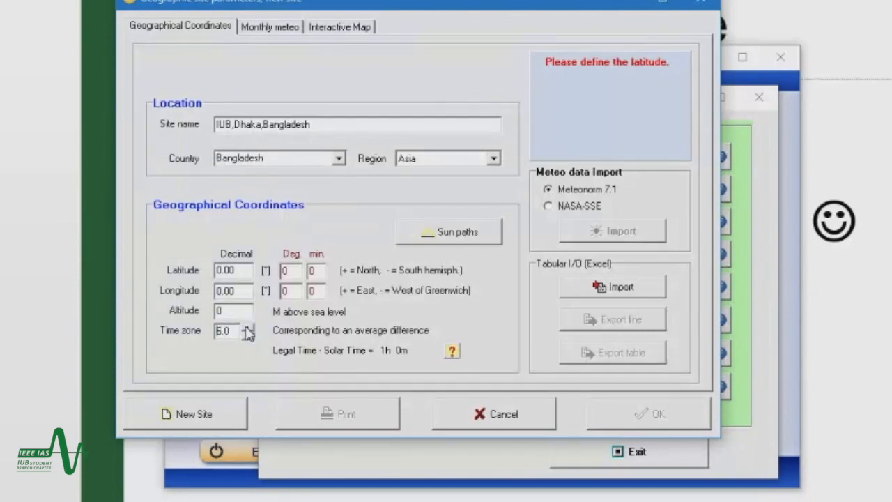
Step: Switch to Google Maps in the browser, reload the page and search for "iub dhaka"
left_click(241, 270)
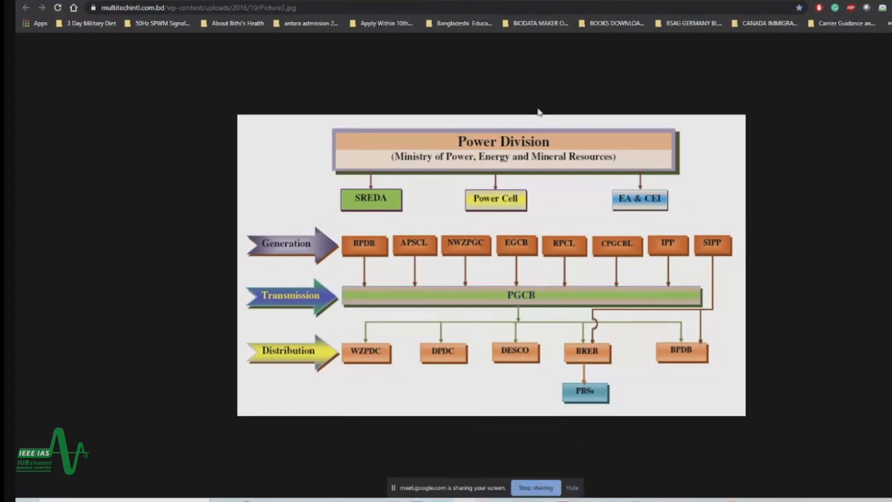
left_click(474, 0)
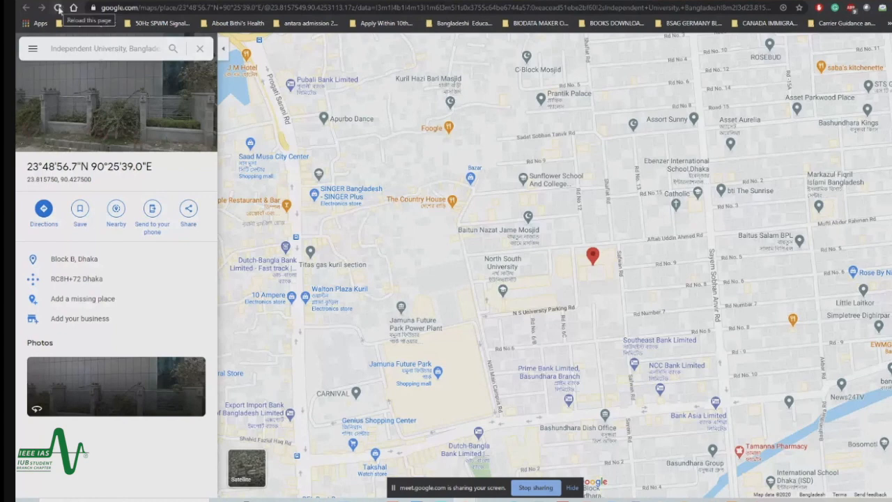
left_click(58, 9)
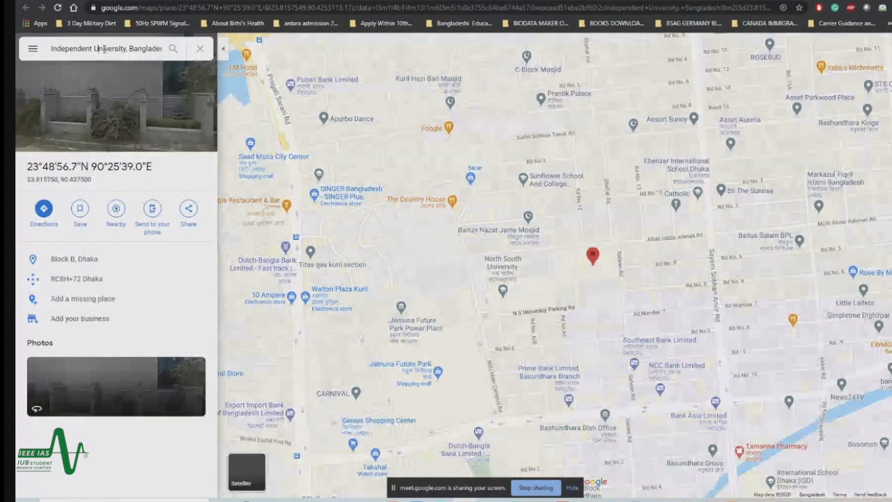
left_click(103, 49)
key("ctrl+a")
key("BackSpace")
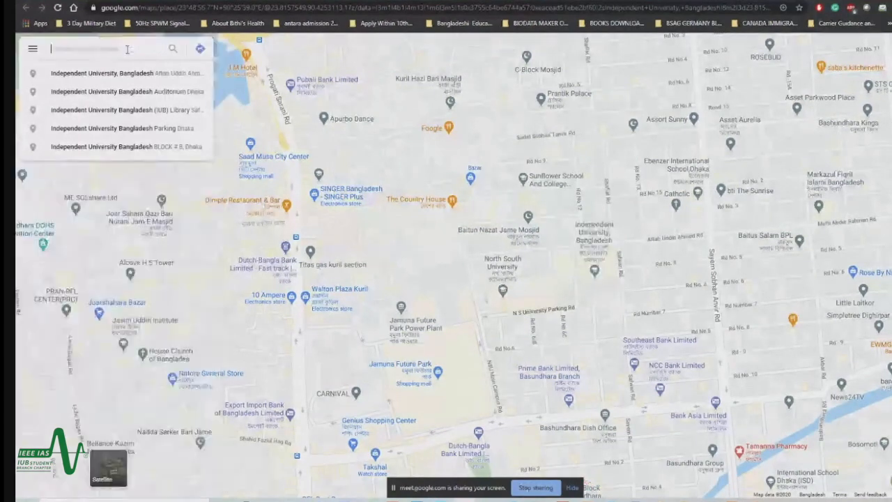
type("iub dh")
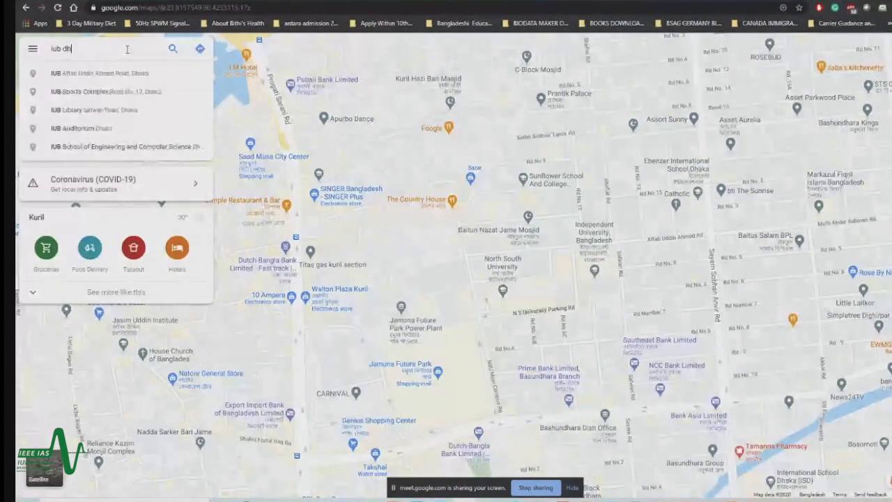
type("aka")
key("Return")
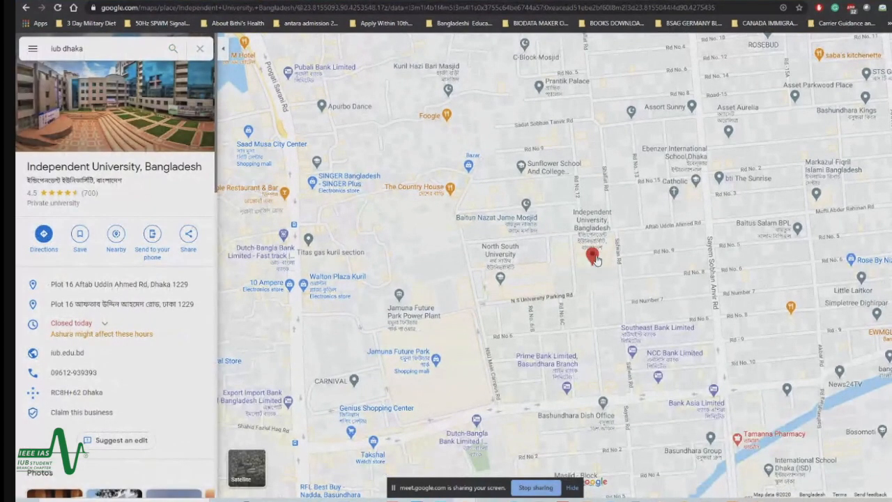
mouse_move(592, 257)
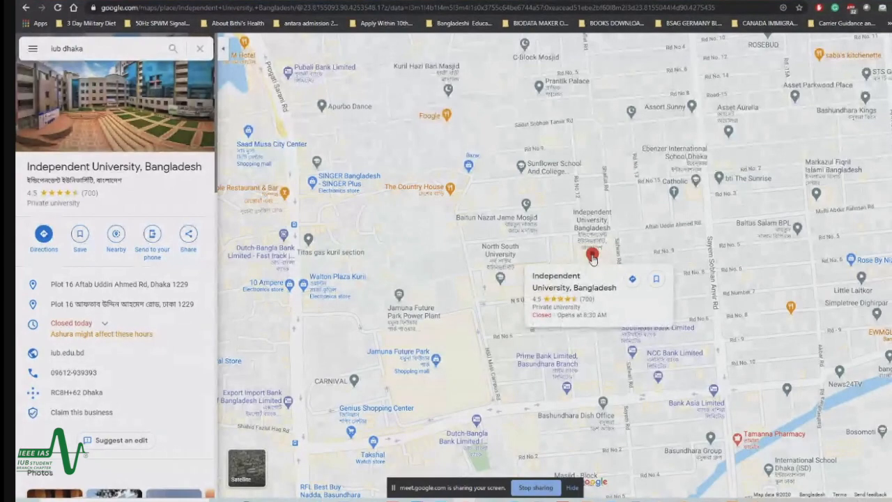
right_click(591, 257)
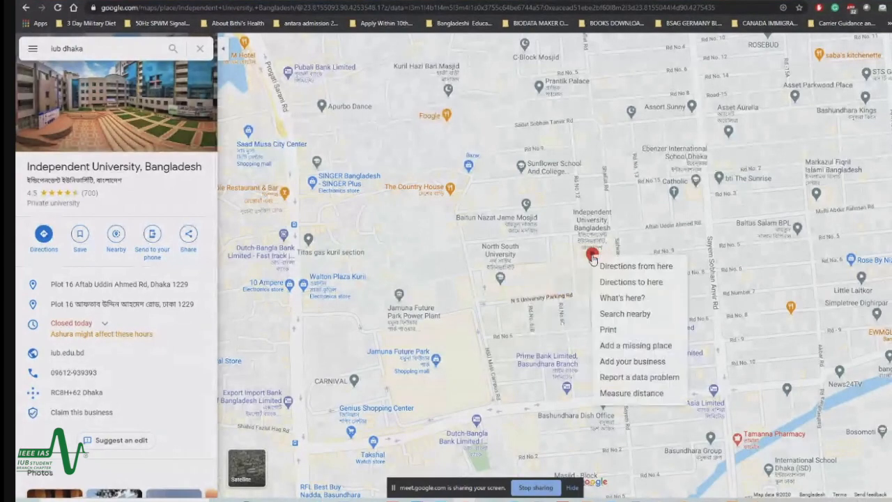
left_click(636, 302)
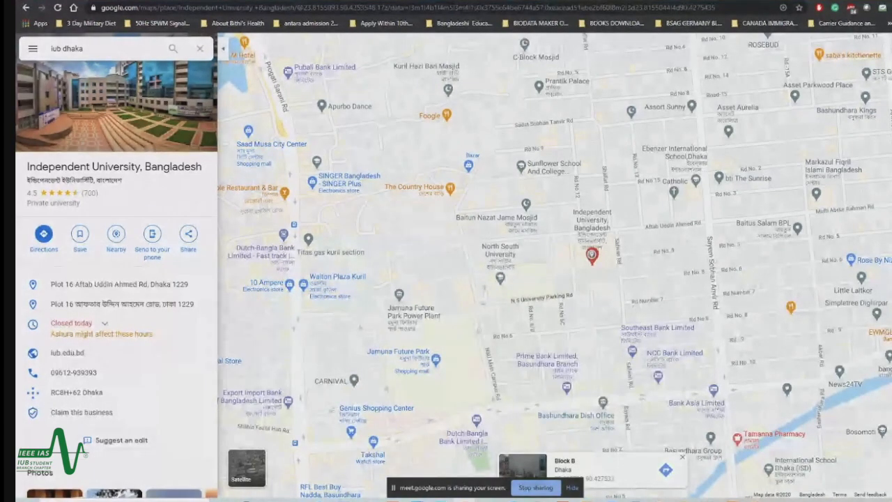
right_click(605, 484)
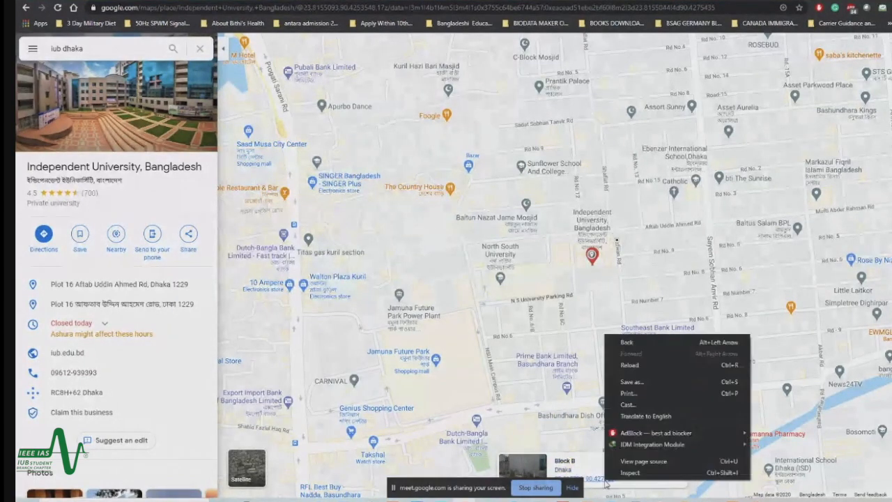
key("Escape")
left_click(596, 474)
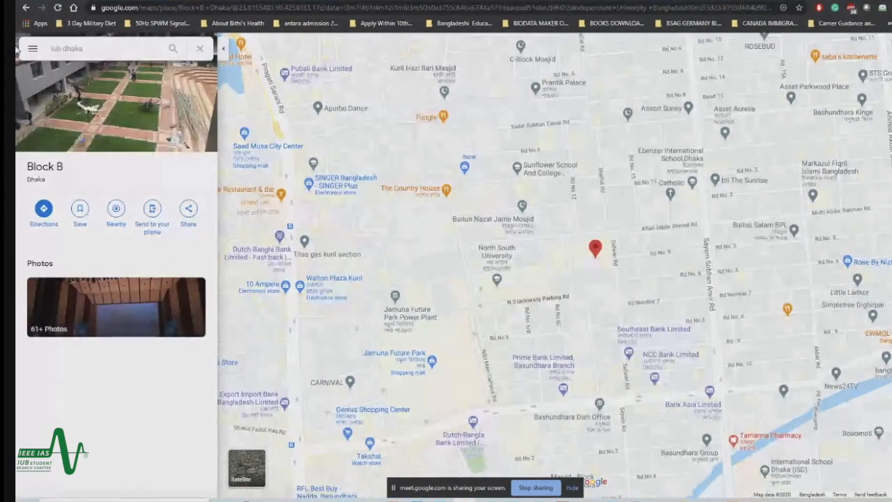
left_click(26, 8)
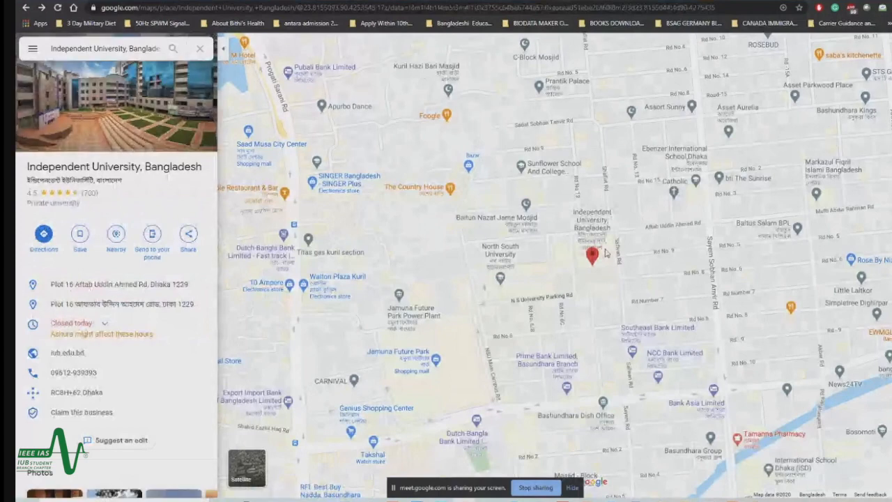
Step: Look up what is at the Independent University, Bangladesh marker and open the details of its coordinates
mouse_move(594, 261)
right_click(593, 259)
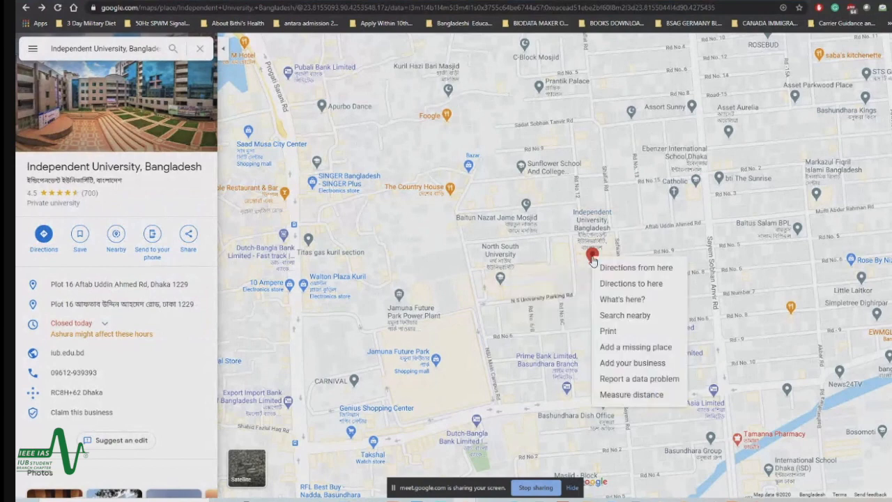
left_click(631, 298)
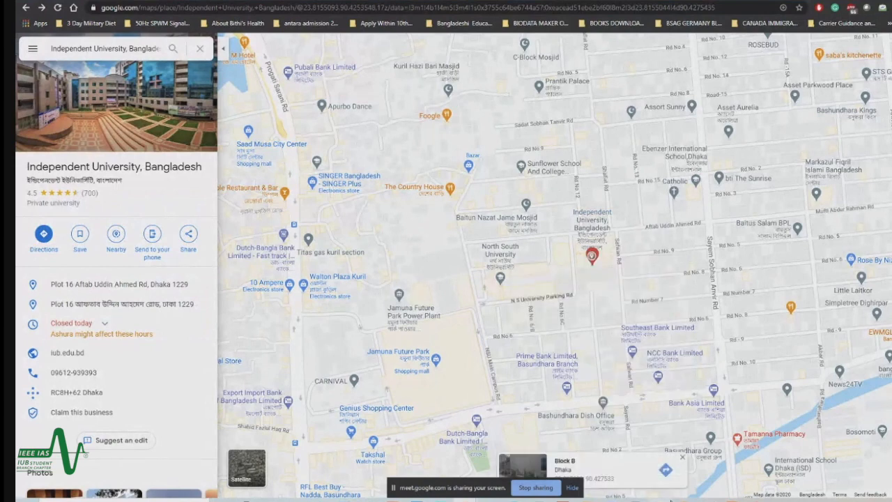
left_click(610, 480)
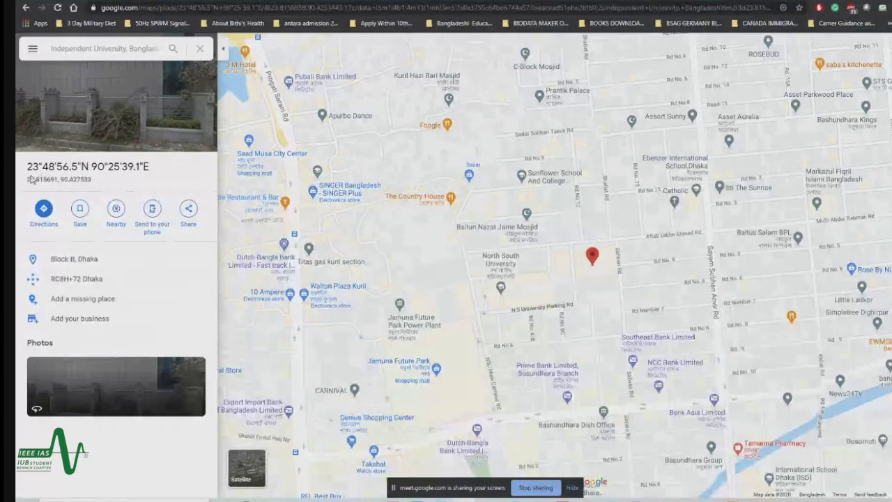
Step: Copy the decimal latitude 23.815691 from the pinned location's details in Google Maps
left_click_drag(27, 181, 92, 182)
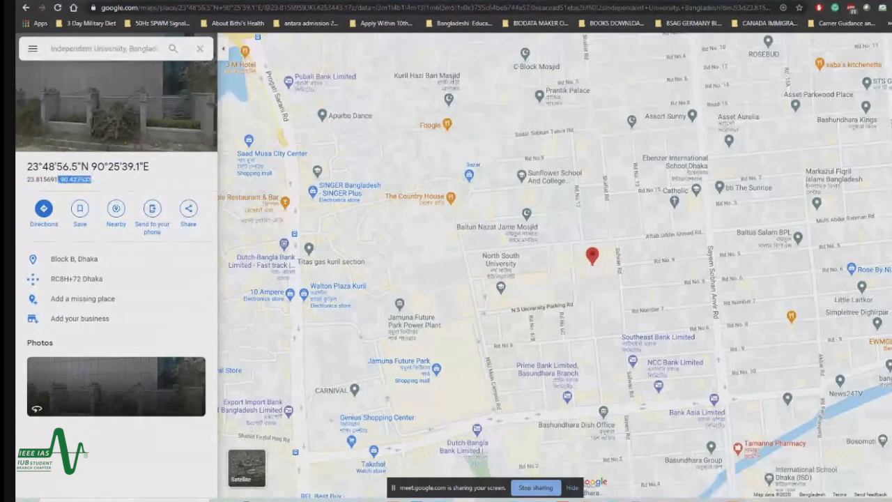
left_click(562, 500)
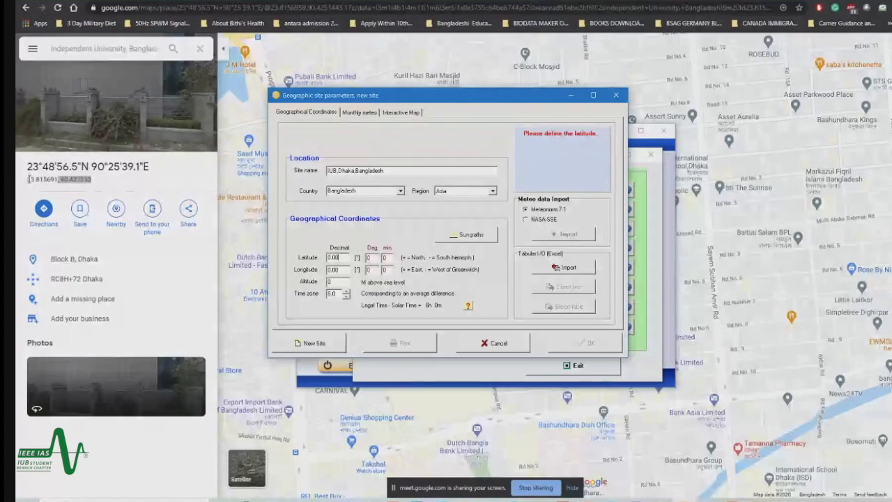
left_click(30, 179)
left_click_drag(30, 179, 59, 179)
key("ctrl+c")
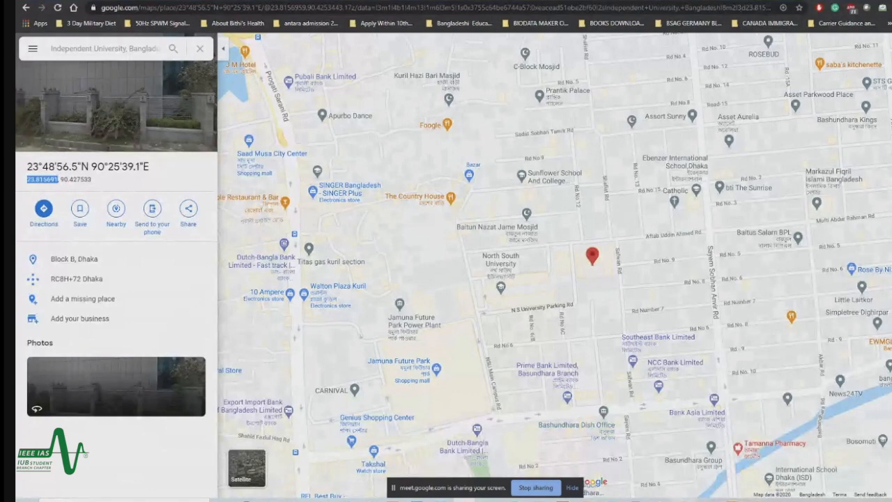
Step: Switch back to PVsyst and set the new site's decimal latitude to the copied value 23.815691
left_click(573, 500)
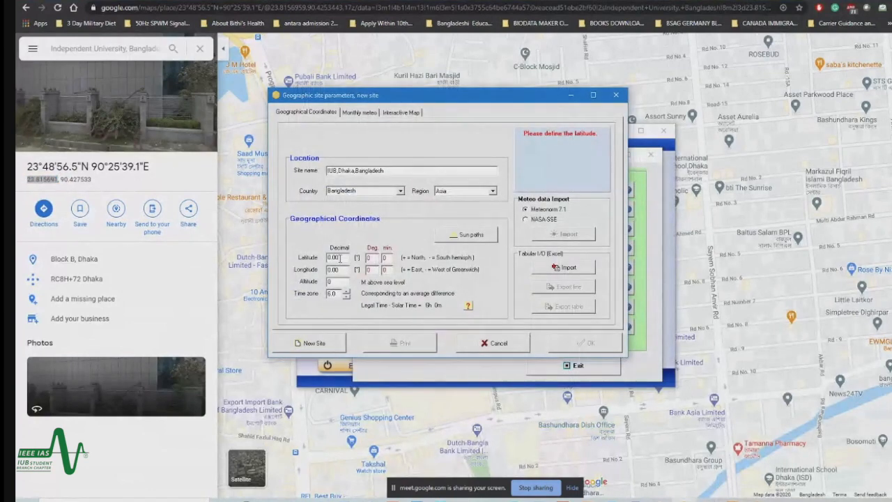
left_click_drag(340, 257, 325, 260)
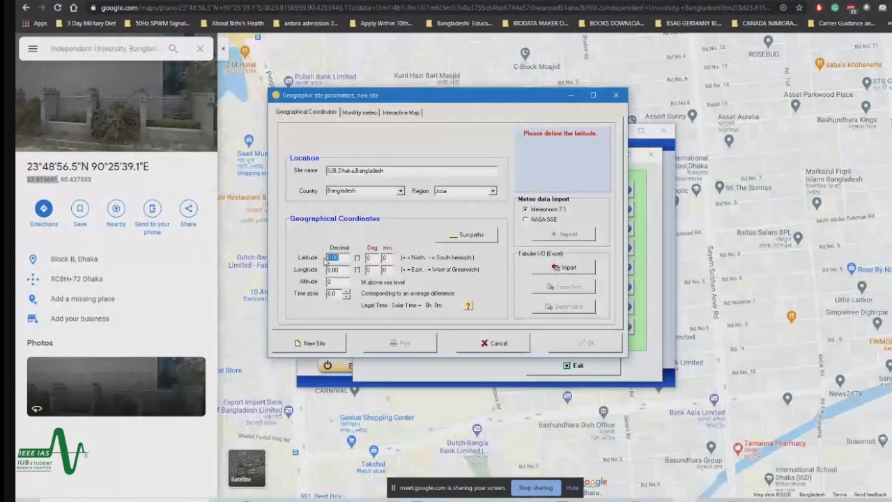
key("ctrl+v")
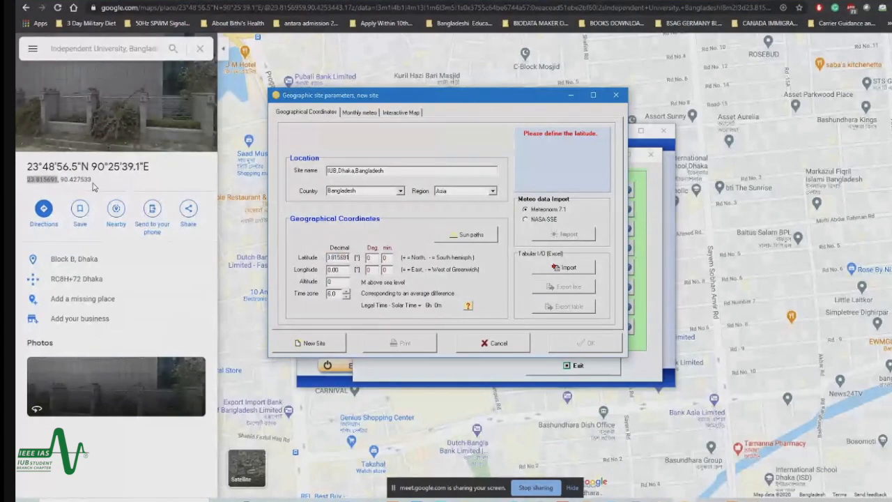
Step: Copy the decimal longitude 90.427533 from the pinned location's details in Google Maps
left_click_drag(92, 180, 63, 178)
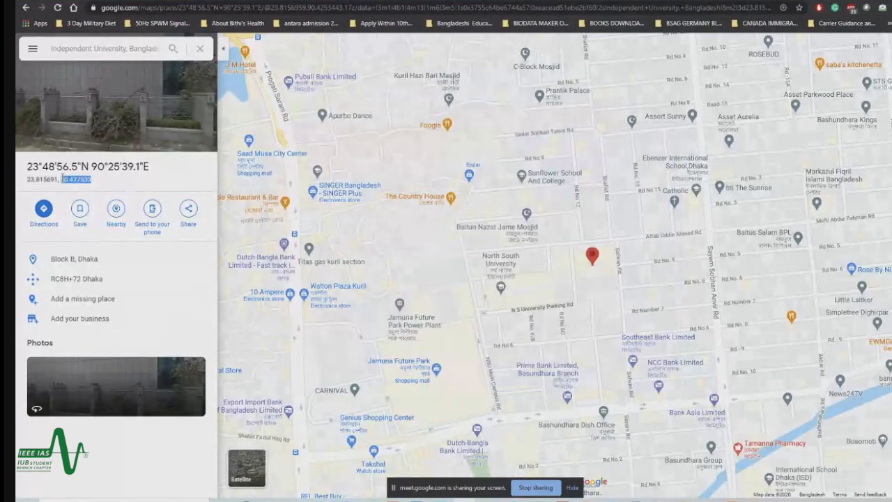
left_click(62, 178)
left_click_drag(92, 180, 61, 178)
right_click(72, 178)
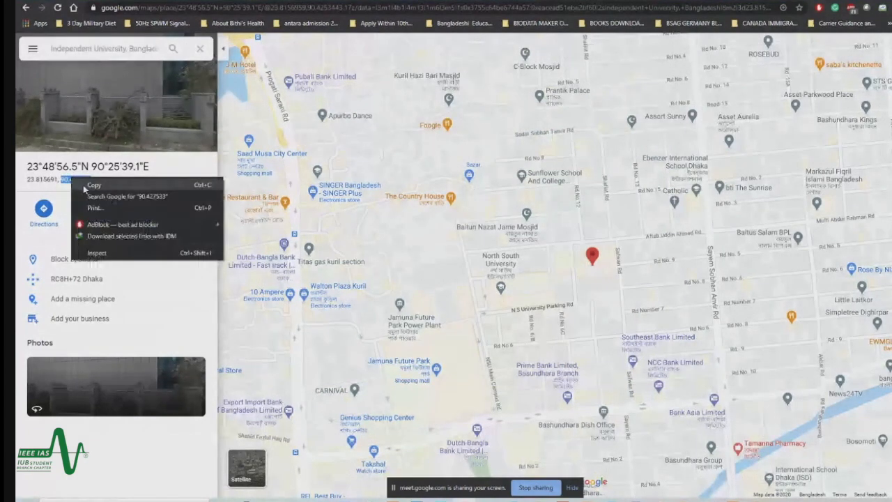
left_click(93, 184)
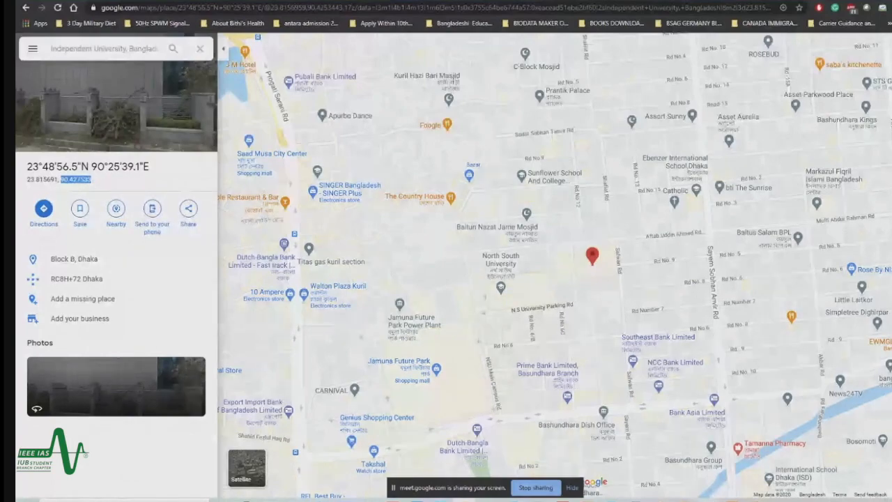
Step: Return to PVsyst and set the site's decimal longitude to 90.427533 and its altitude to 4 m
key("alt+Tab")
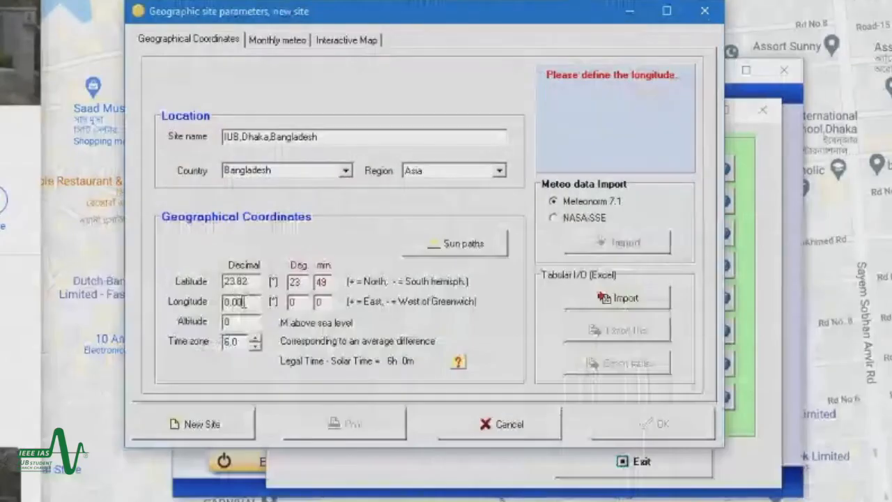
left_click_drag(247, 299, 222, 307)
key("ctrl+v")
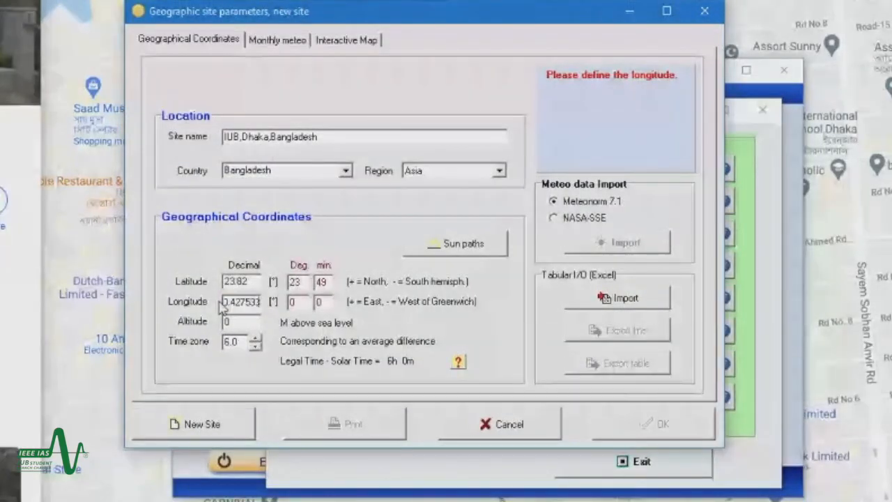
left_click(232, 322)
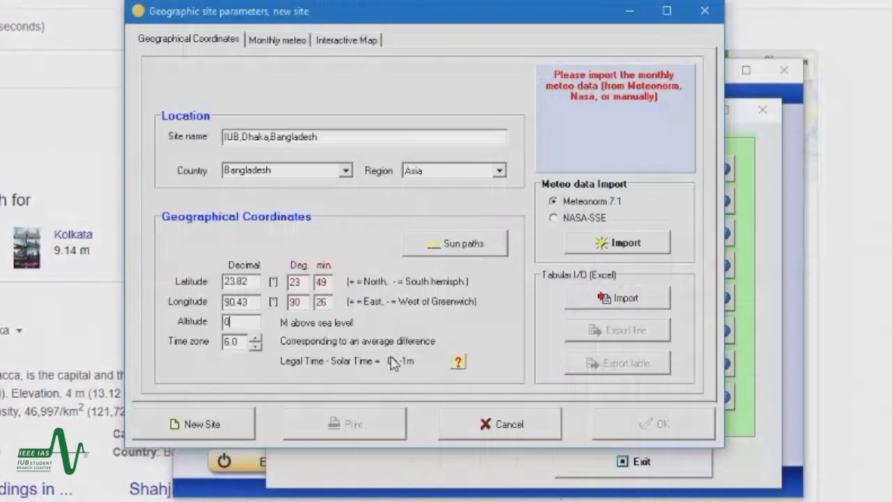
double_click(233, 322)
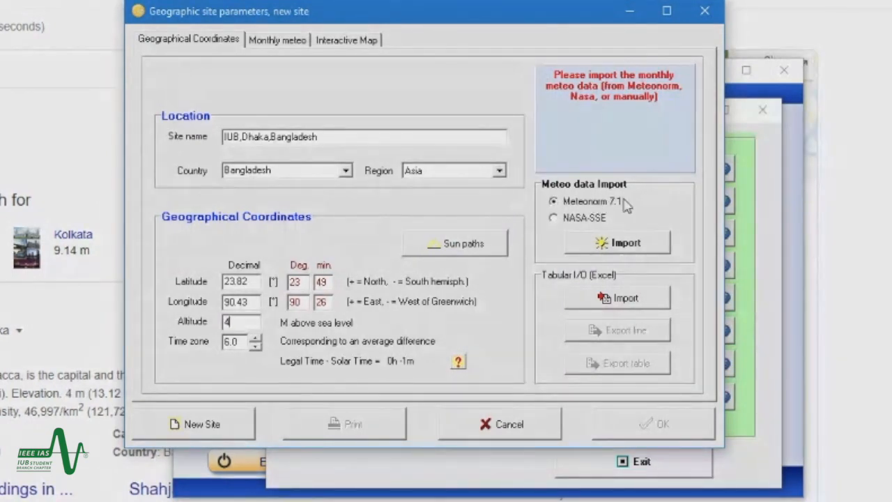
Step: Import the site's monthly meteo data from NASA-SSE and set the irradiation units to kWh/m².day
left_click(588, 222)
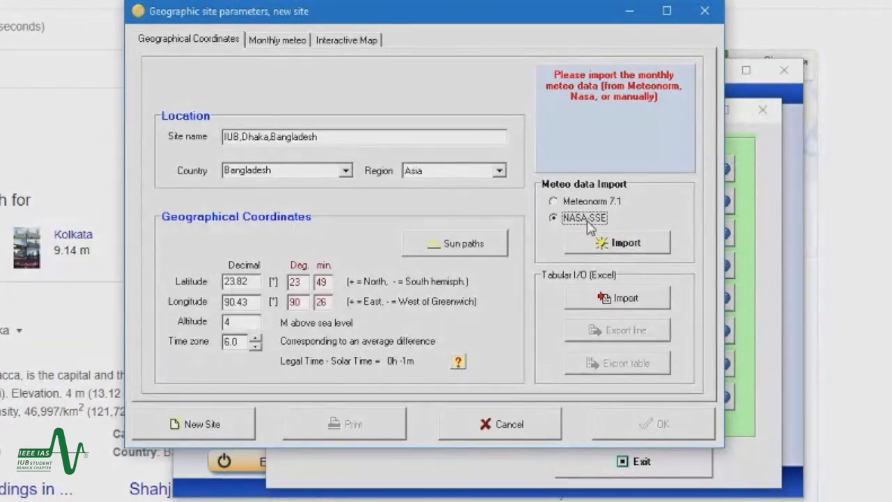
left_click(636, 256)
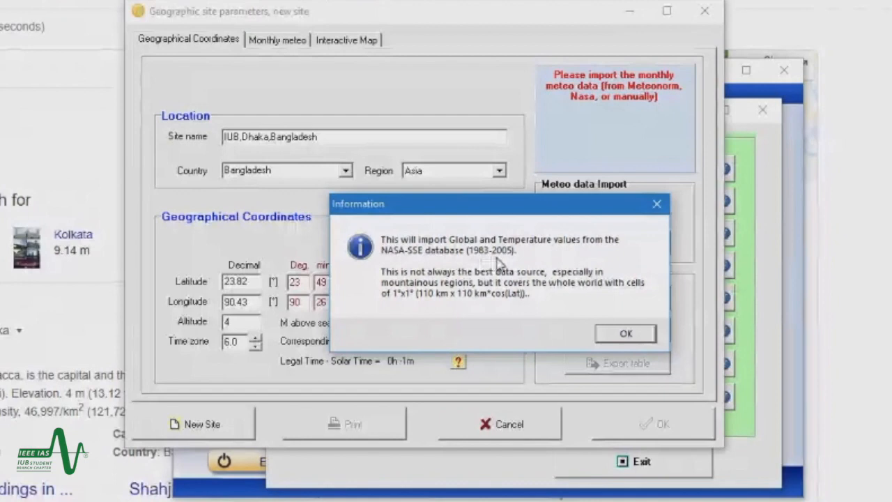
left_click(624, 332)
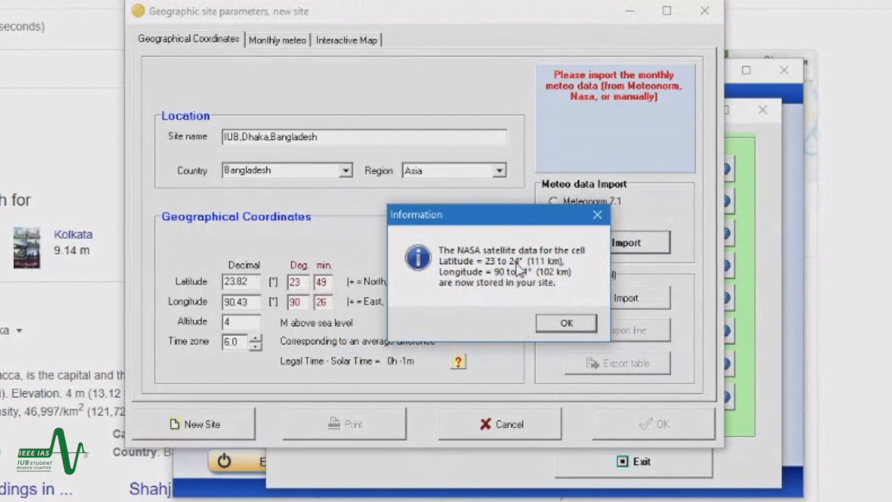
left_click(565, 322)
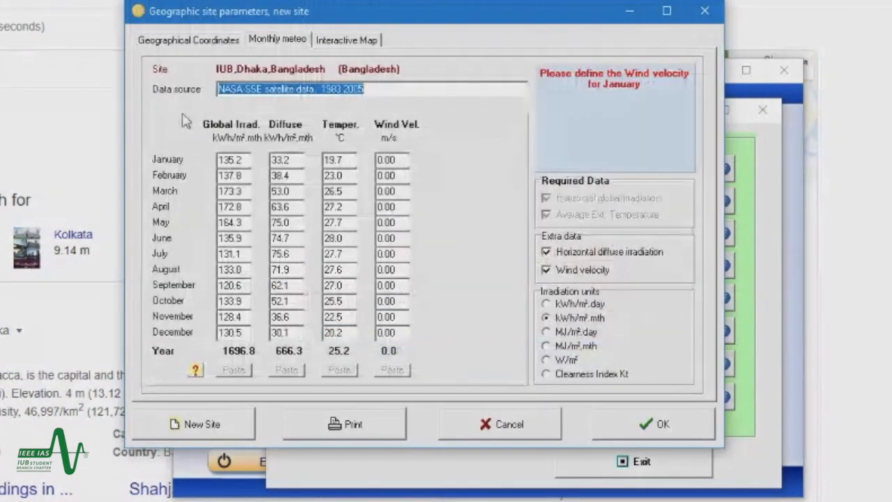
left_click(573, 310)
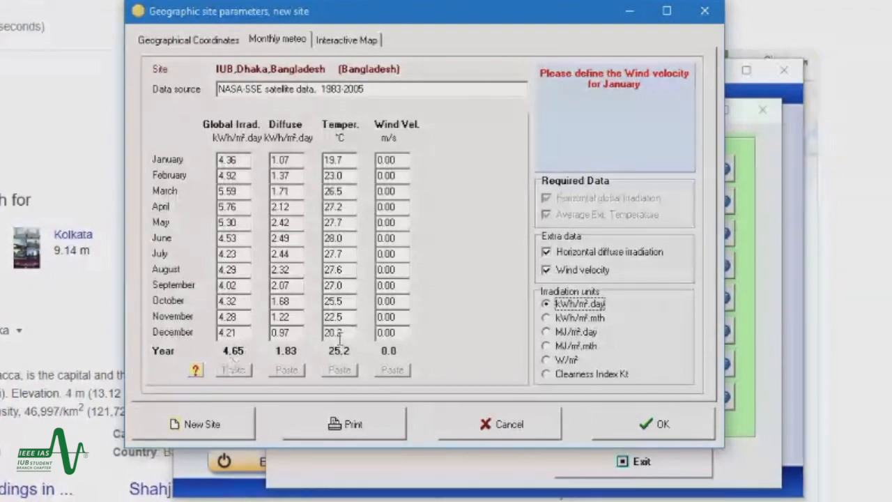
Step: Save the geographical site as IUB,Dhaka,Bangladesh_Nasa_1983 and close the site list and the databases window
left_click(632, 426)
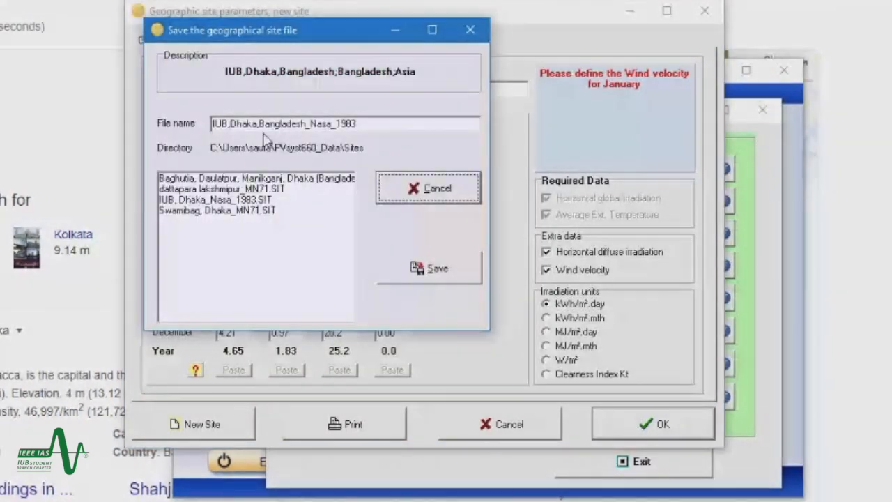
left_click(425, 271)
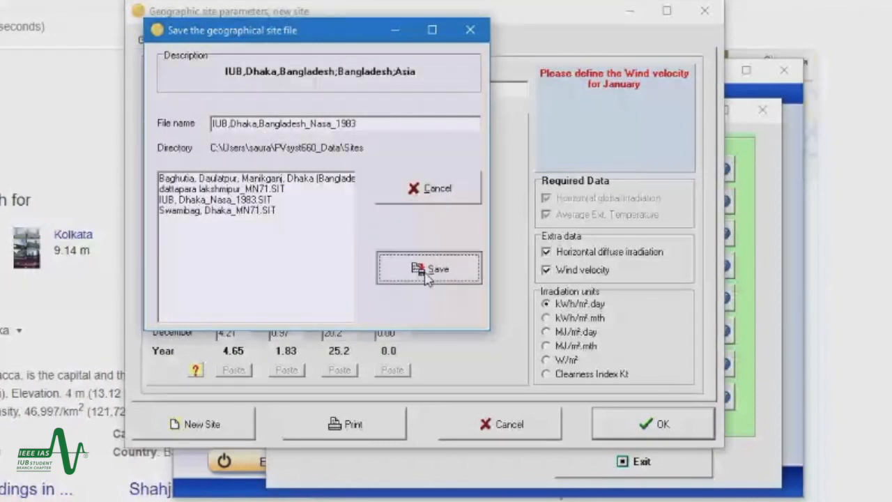
left_click(619, 317)
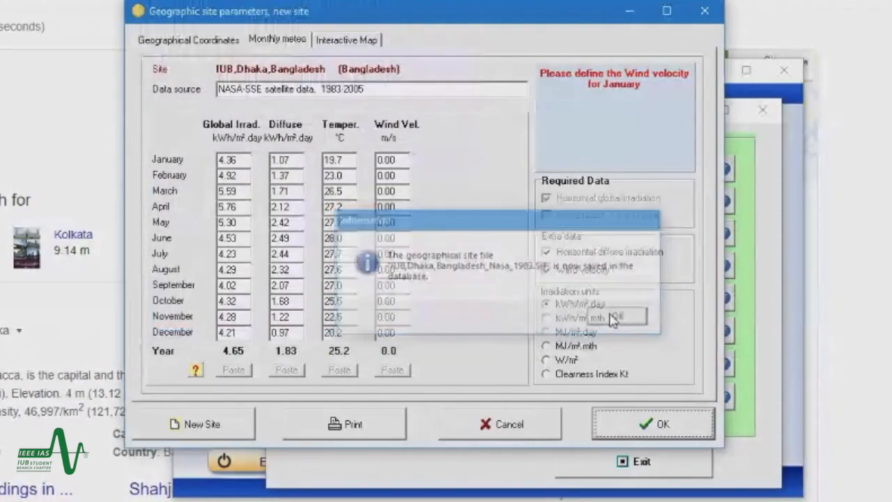
left_click(662, 429)
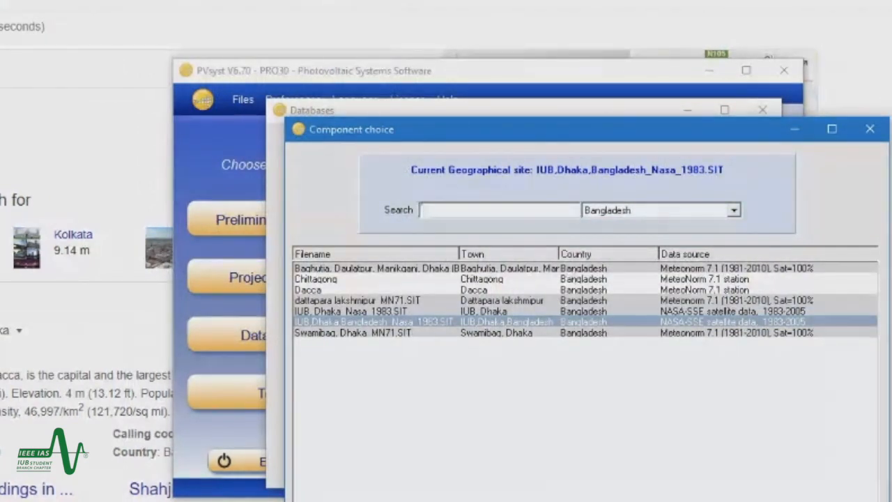
left_click(870, 129)
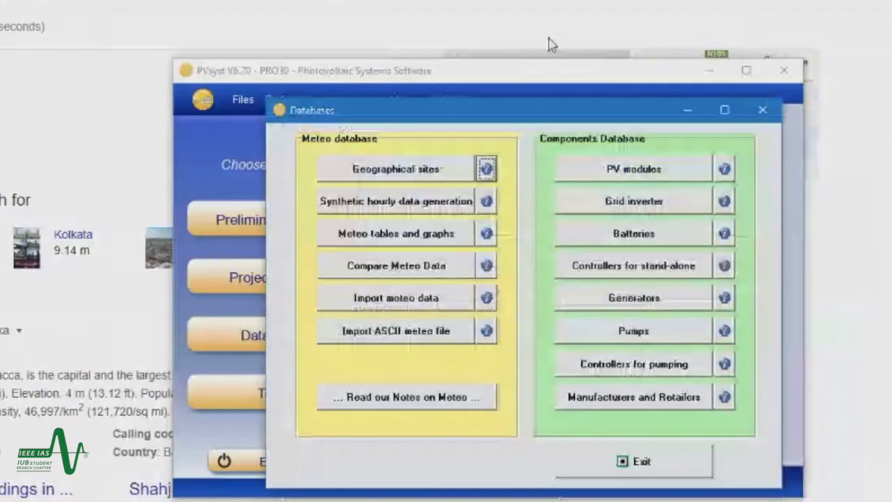
left_click(762, 110)
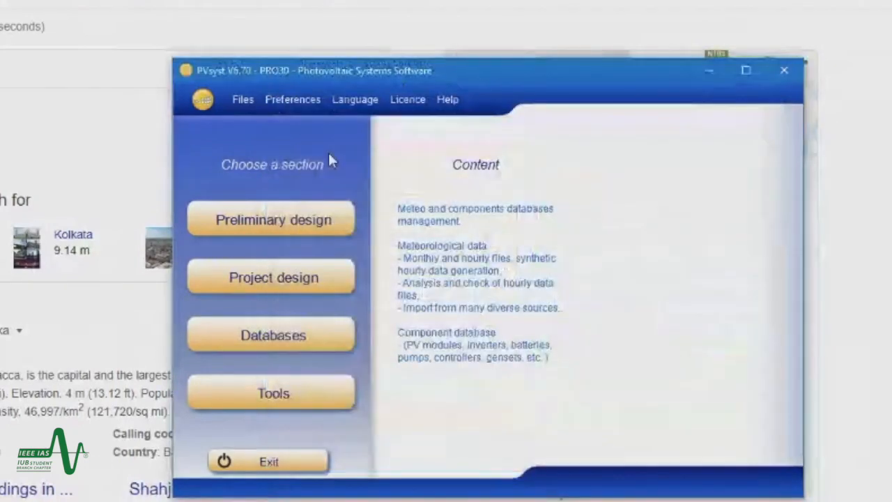
Step: Open the grid-connected project design and create a new project
left_click(299, 282)
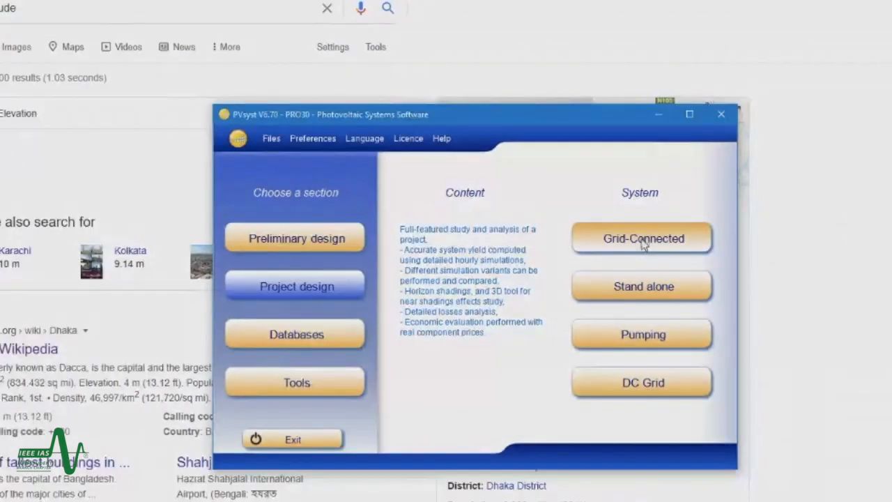
left_click(689, 224)
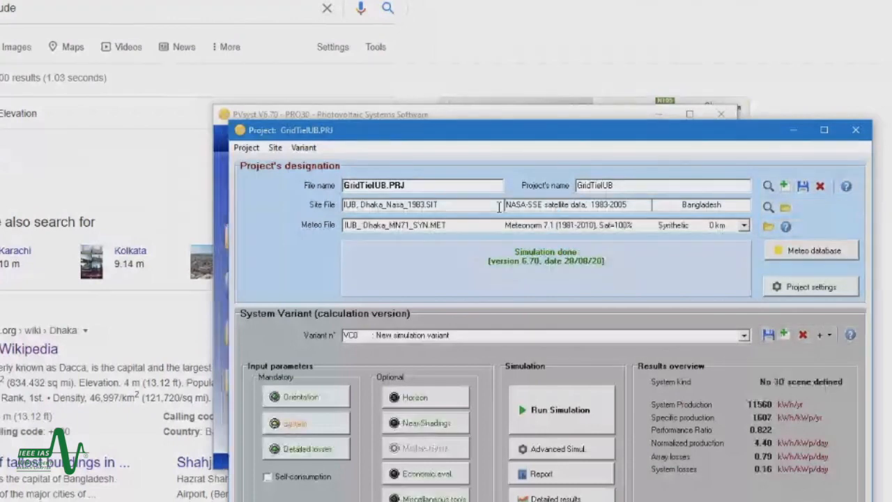
left_click(786, 186)
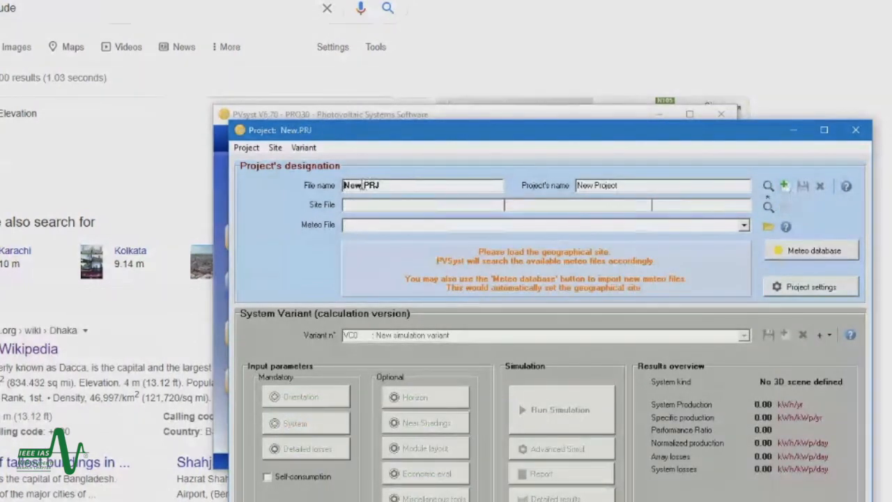
Step: Name the new project's file IUB_GridTieSystem.PRJ
left_click(394, 191)
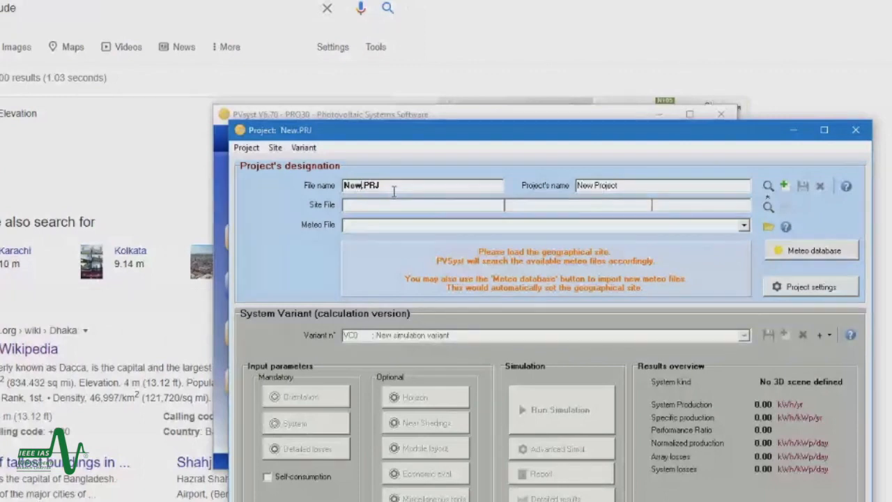
key("BackSpace")
key("BackSpace")
key("BackSpace")
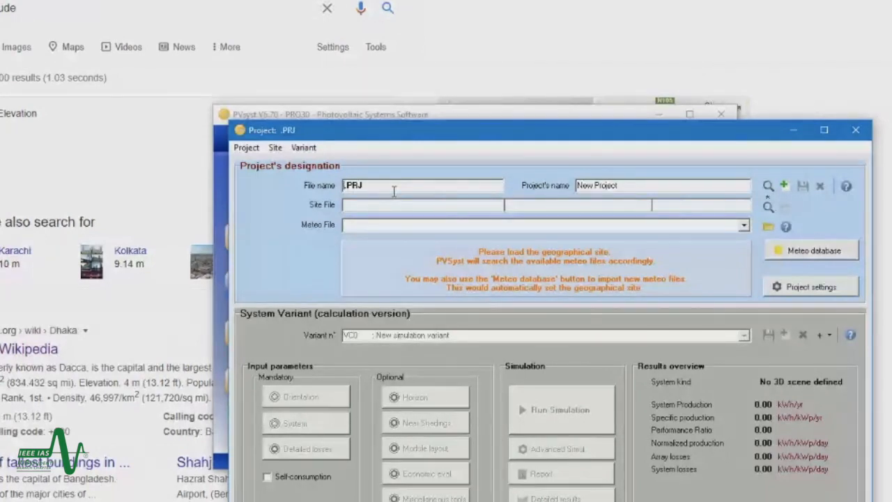
type("IUB_")
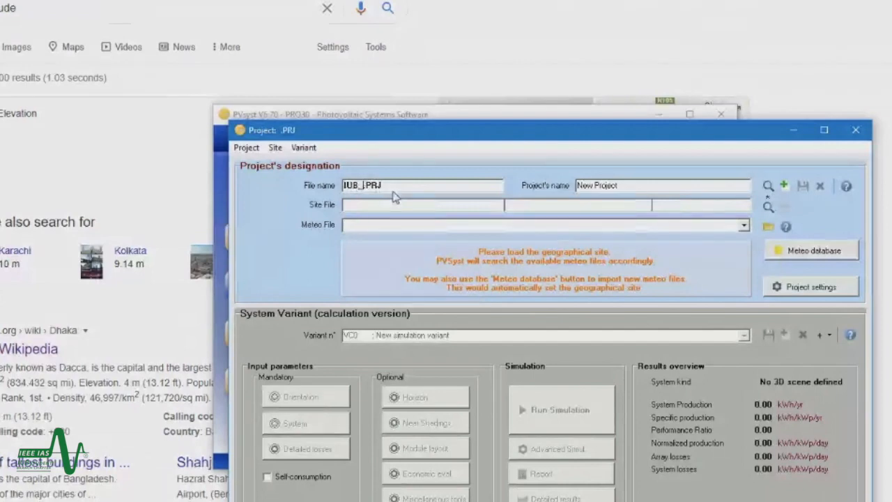
type("Grid")
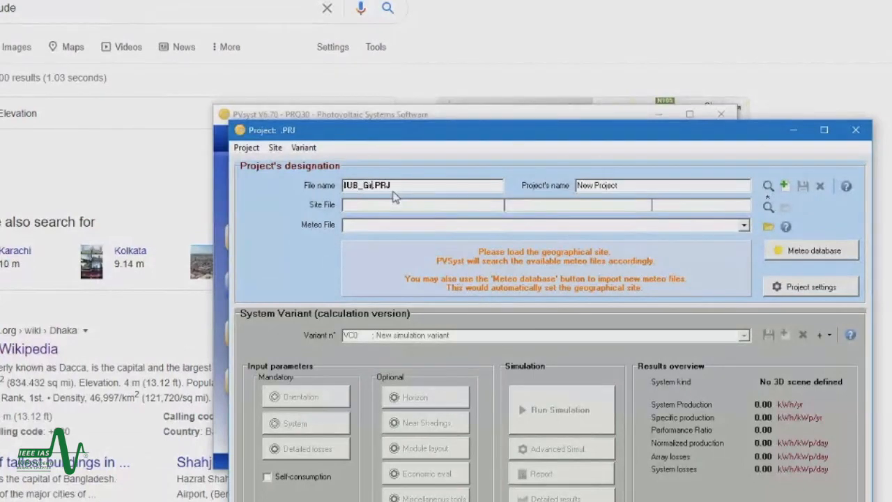
type("Tie")
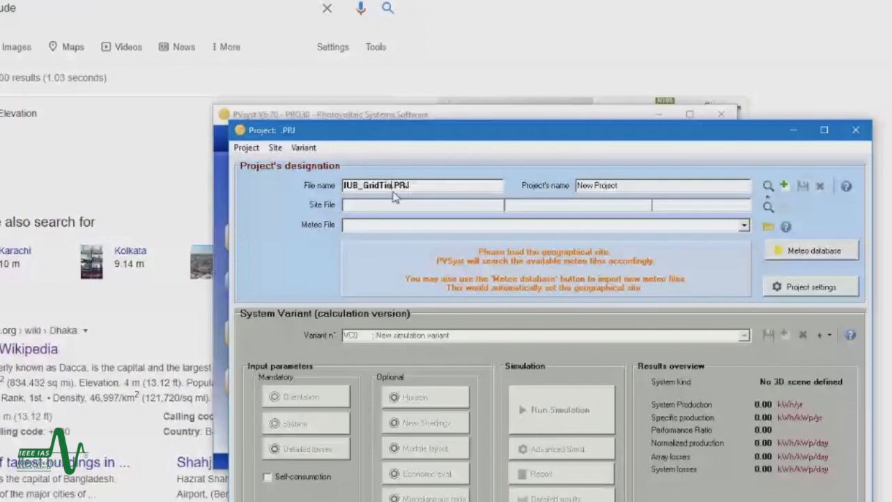
type("System")
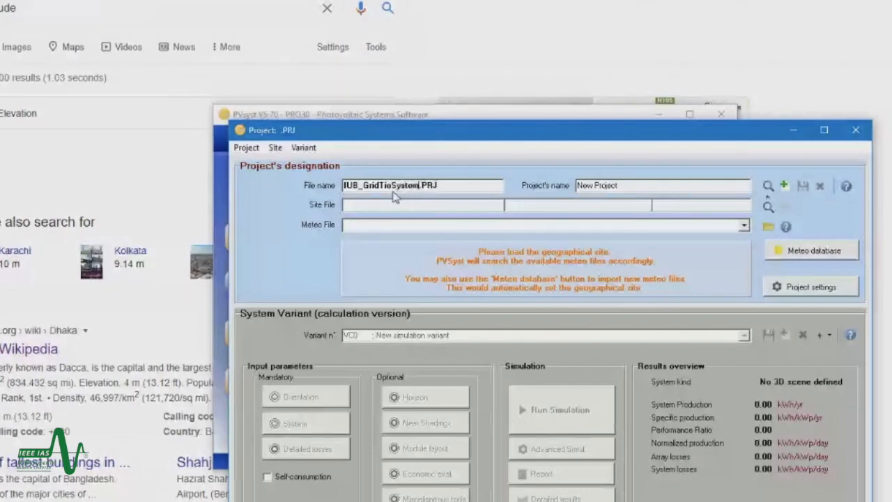
left_click(649, 186)
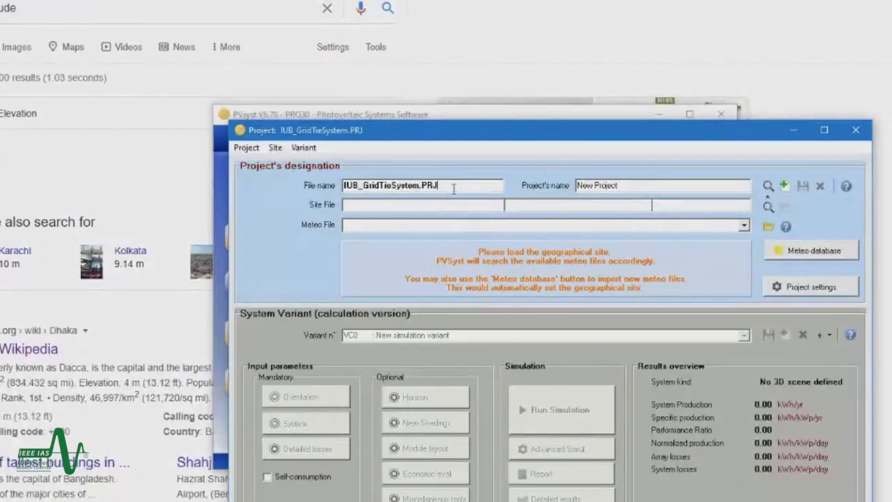
double_click(455, 186)
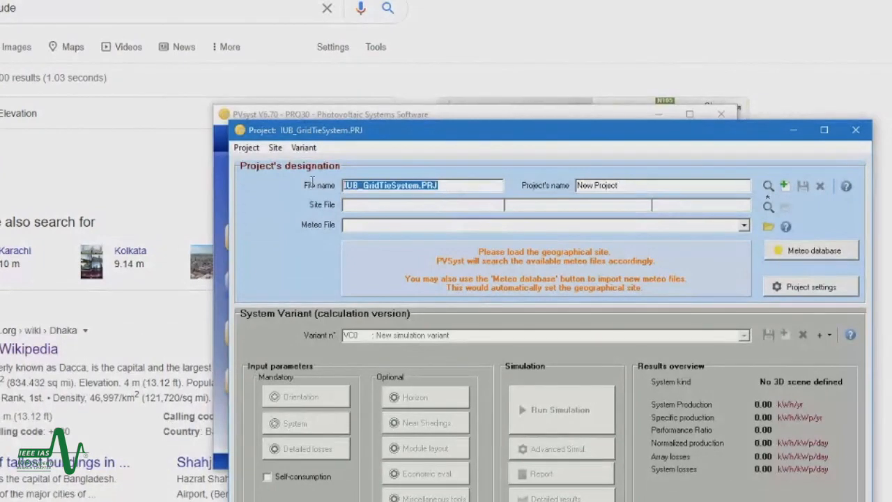
left_click(454, 184)
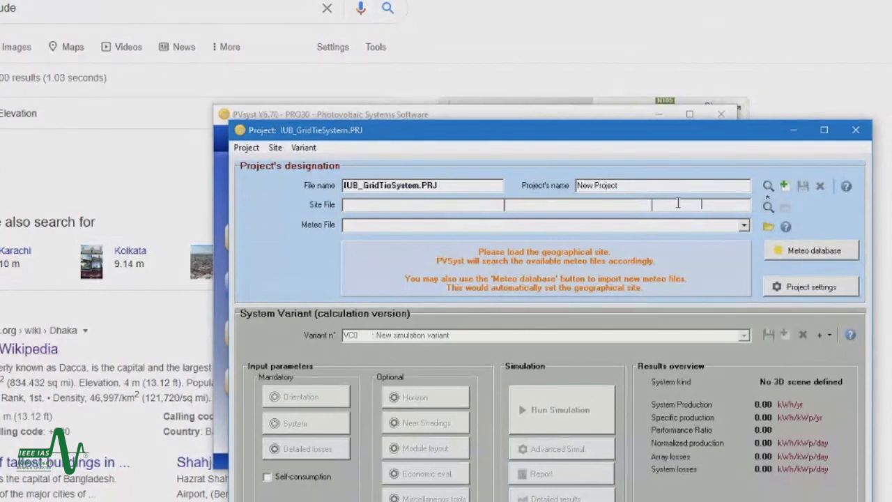
Step: Load IUB,Dhaka,Bangladesh_Nasa_1983.SIT as the project's site and save the project as IUB_GridTieSystem
left_click(768, 205)
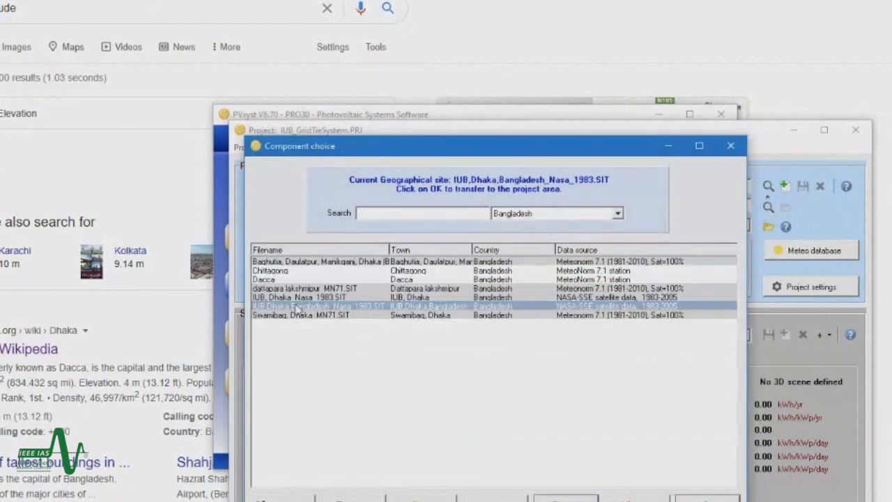
left_click_drag(451, 155, 515, 152)
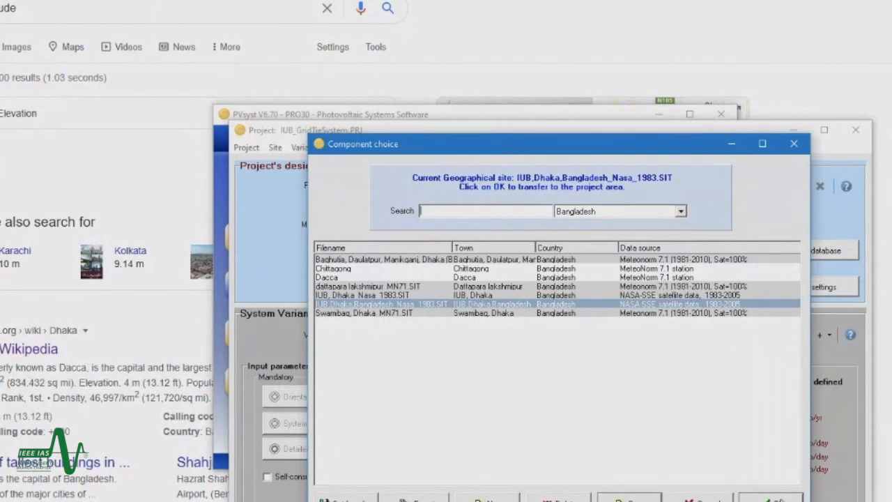
left_click(775, 498)
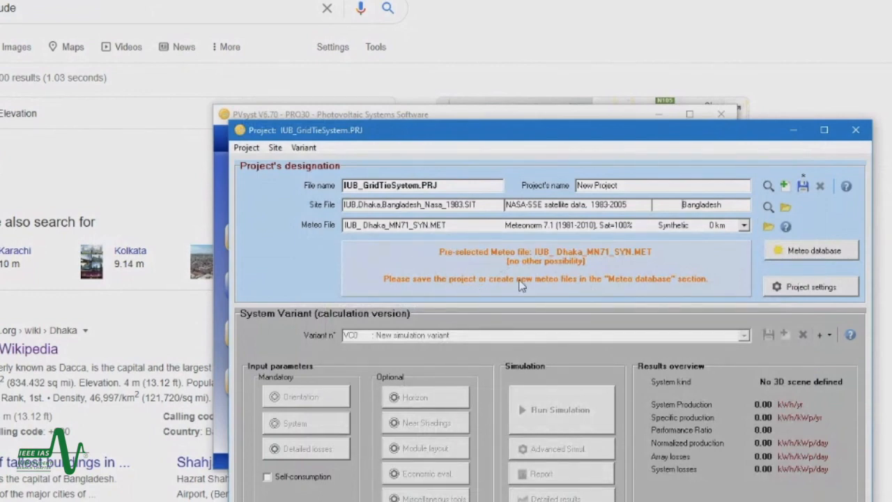
left_click(803, 187)
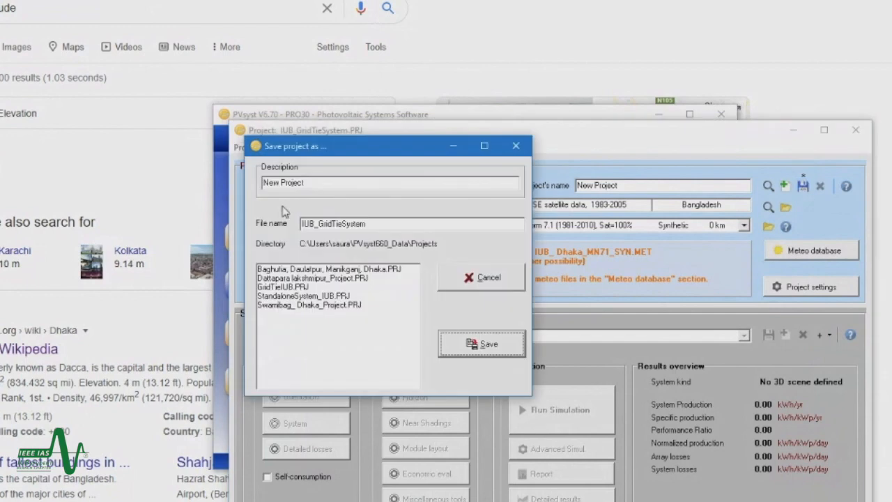
left_click(482, 345)
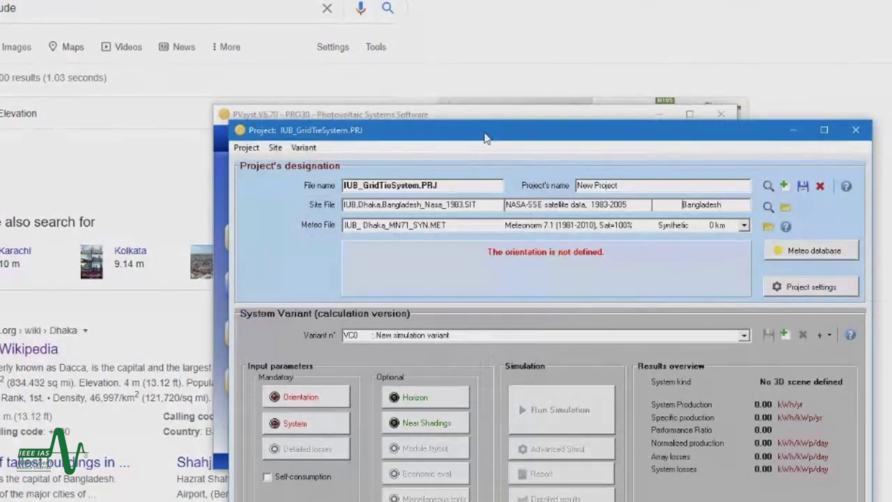
Step: Open the variant's orientation settings and choose Fixed Tilted Plane as the field type
left_click_drag(480, 133, 414, 42)
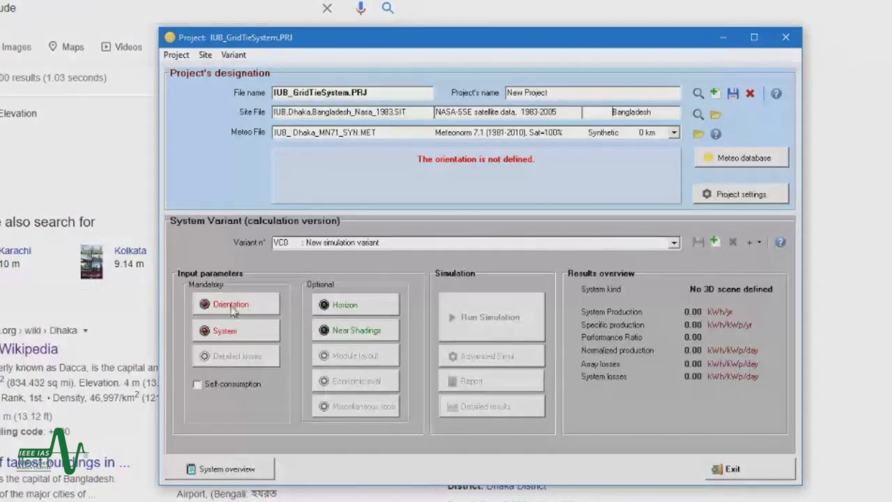
left_click(233, 305)
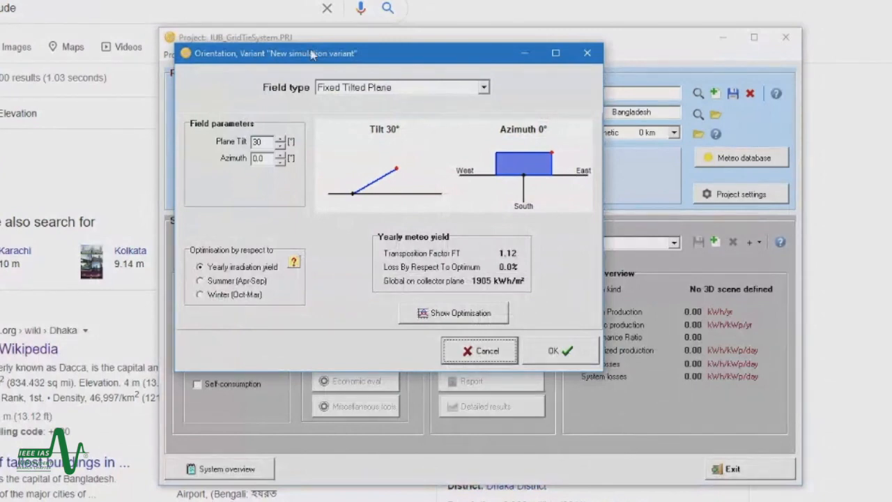
left_click_drag(310, 56, 365, 100)
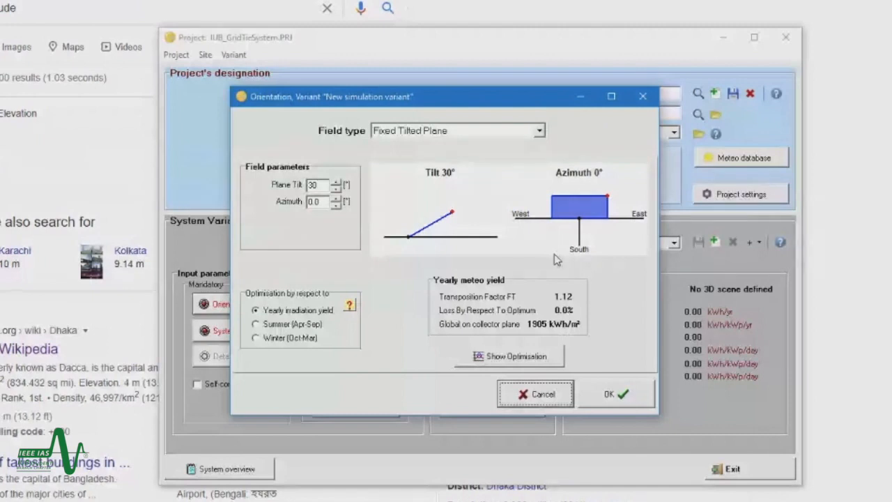
left_click(524, 131)
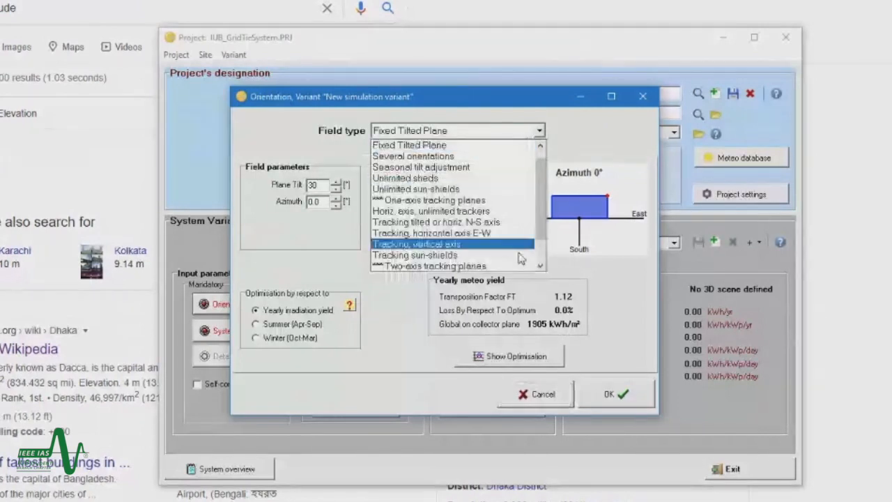
left_click(486, 147)
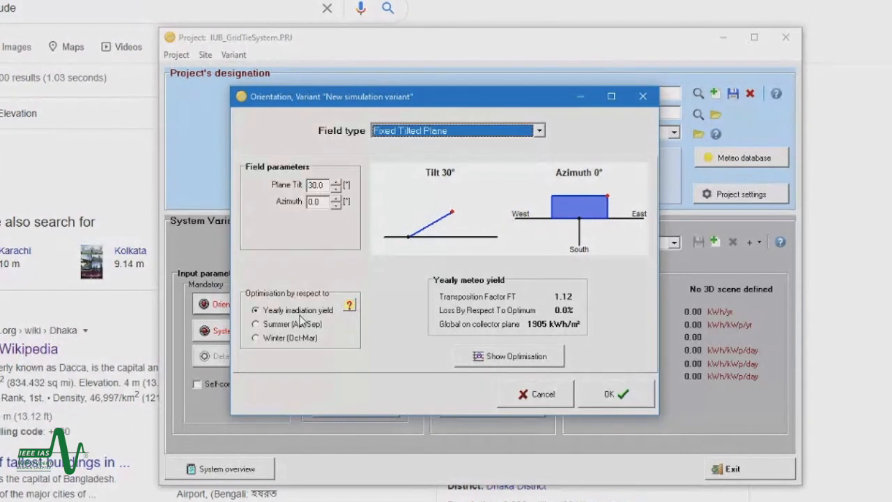
Step: Try optimising the orientation for summer and for winter, and return to the yearly irradiation yield
left_click(280, 326)
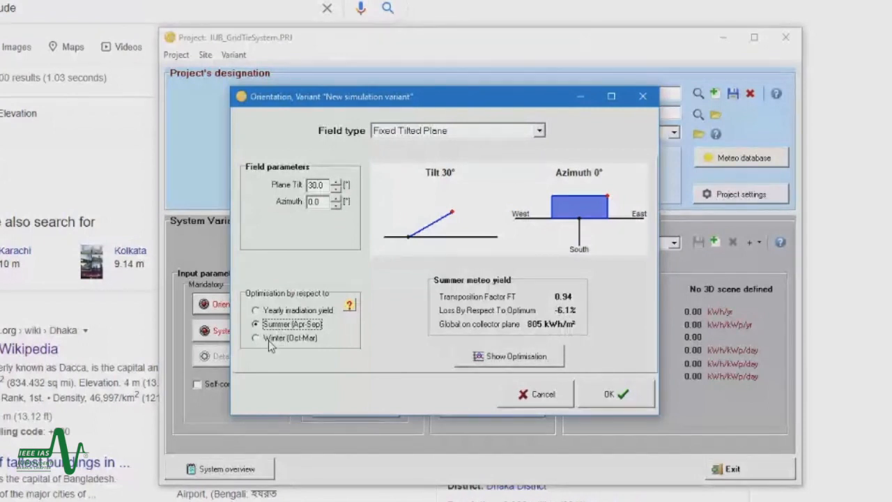
left_click(268, 340)
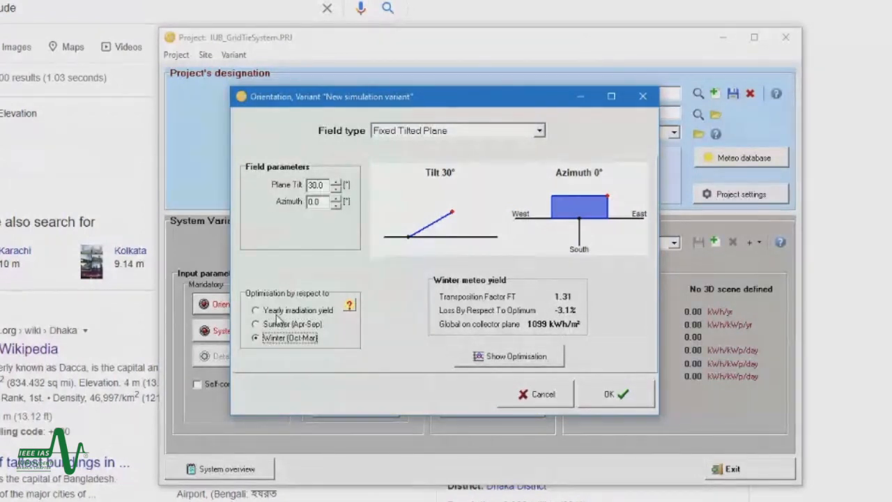
left_click(278, 312)
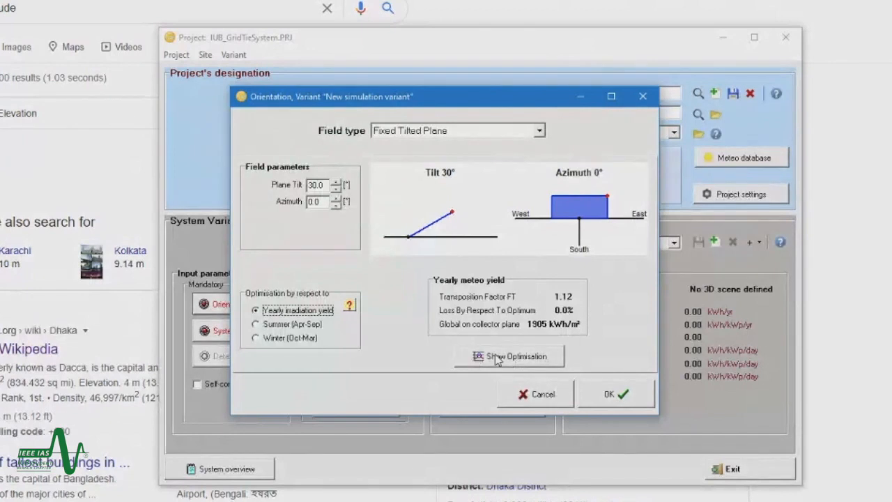
Step: Show the optimisation curves and set the plane tilt to 29°
left_click(518, 367)
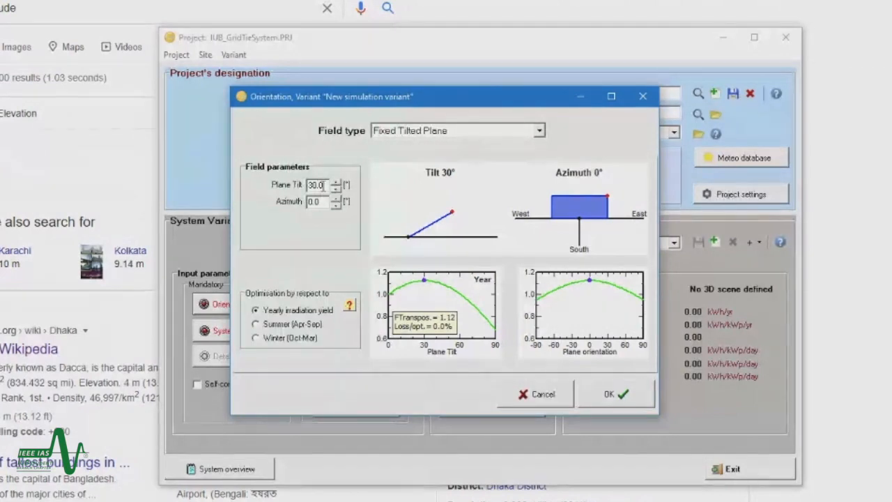
left_click_drag(327, 185, 309, 184)
left_click(316, 185)
left_click_drag(327, 185, 304, 184)
type("29")
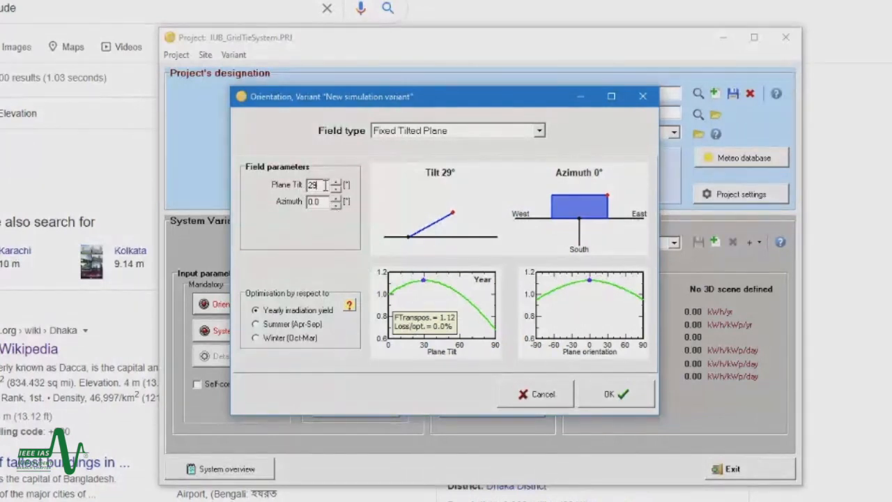
Step: Try plane tilts of 15°, 90° and 0° against the optimisation curves, and return the tilt to 29°
left_click_drag(327, 184, 298, 187)
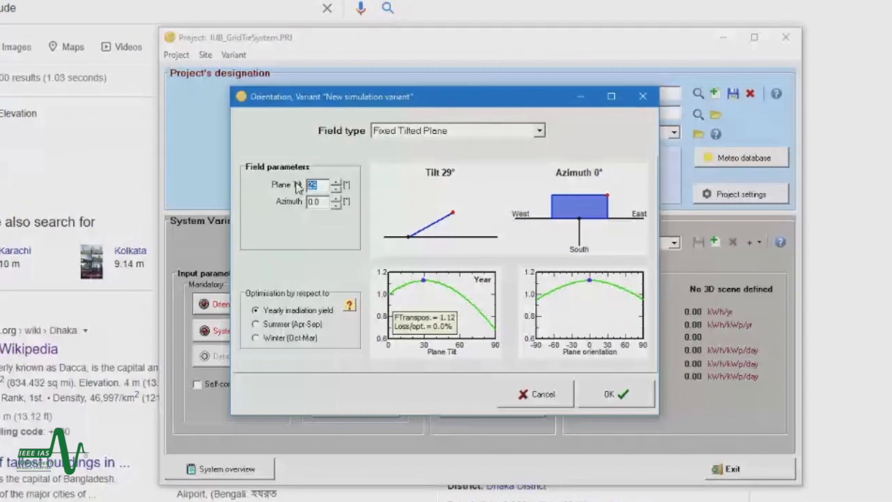
type("15")
key("Return")
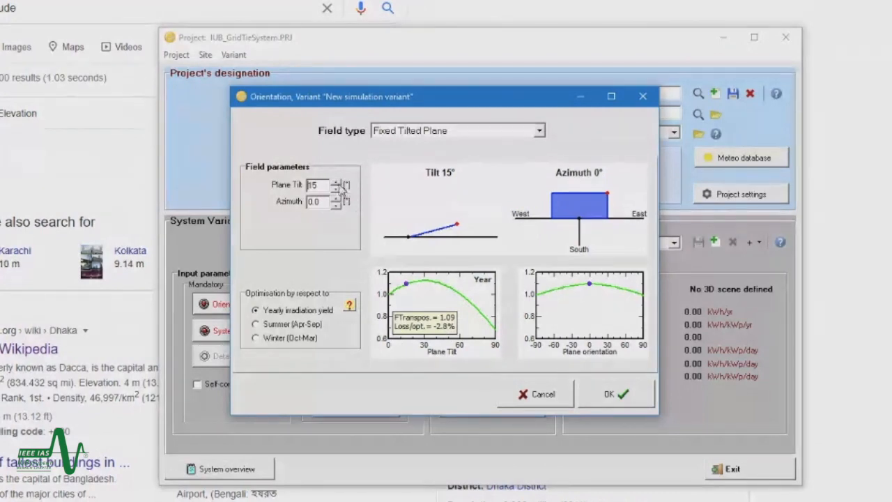
left_click_drag(326, 185, 307, 184)
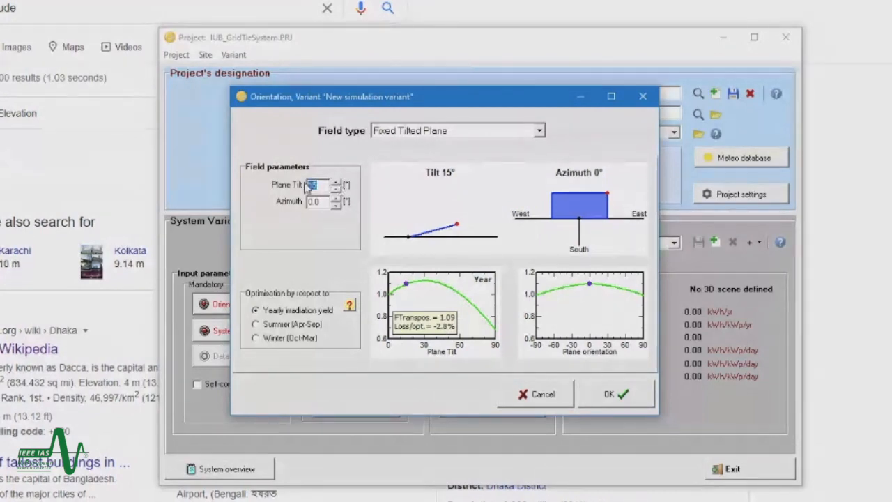
type("90")
key("Return")
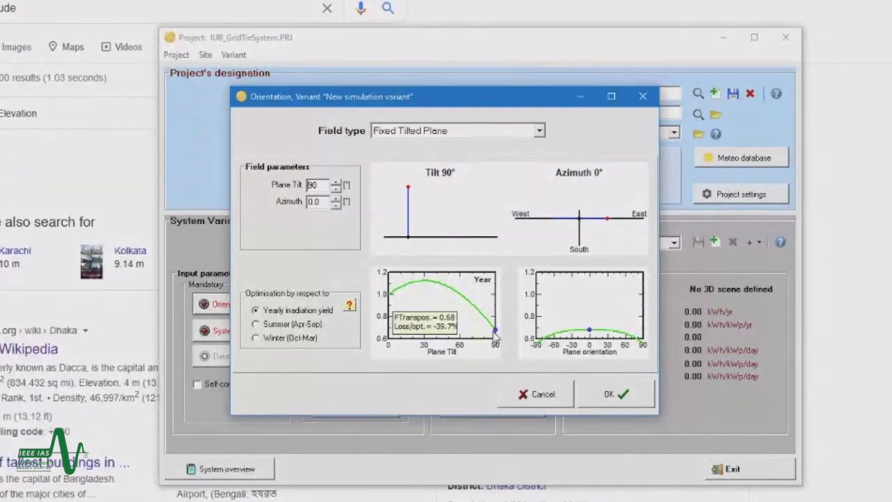
left_click_drag(326, 184, 301, 183)
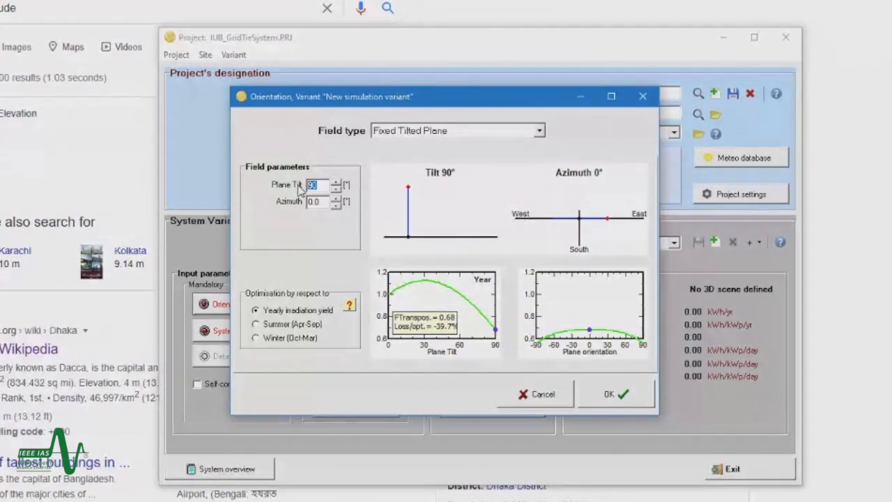
type("0")
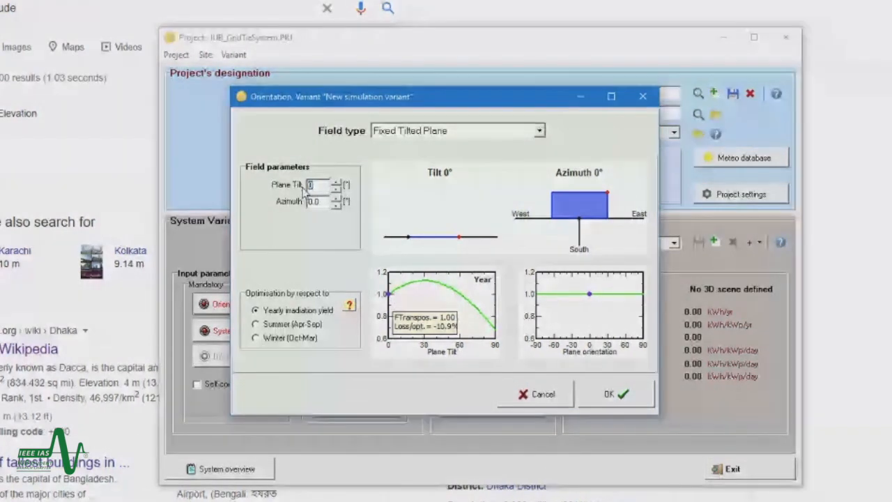
type("23")
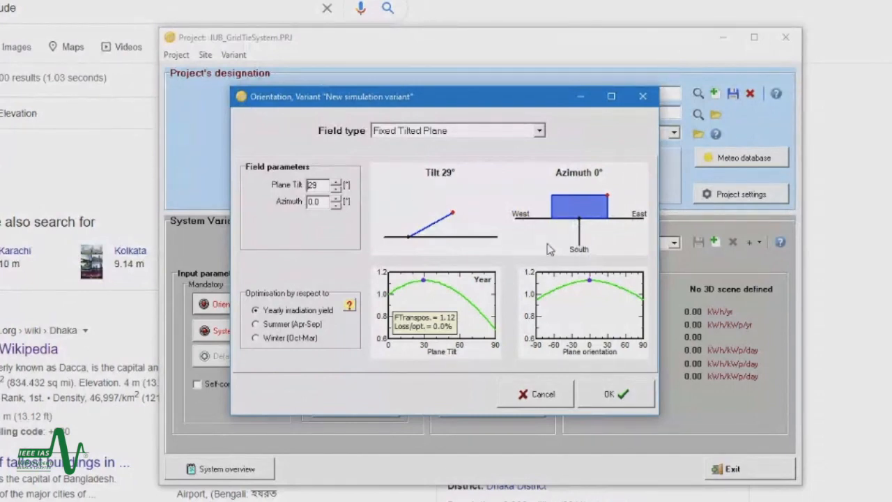
Step: Try azimuths of 15°, 45° and 90° for the tilted plane, and return the azimuth to 0°
key("Tab")
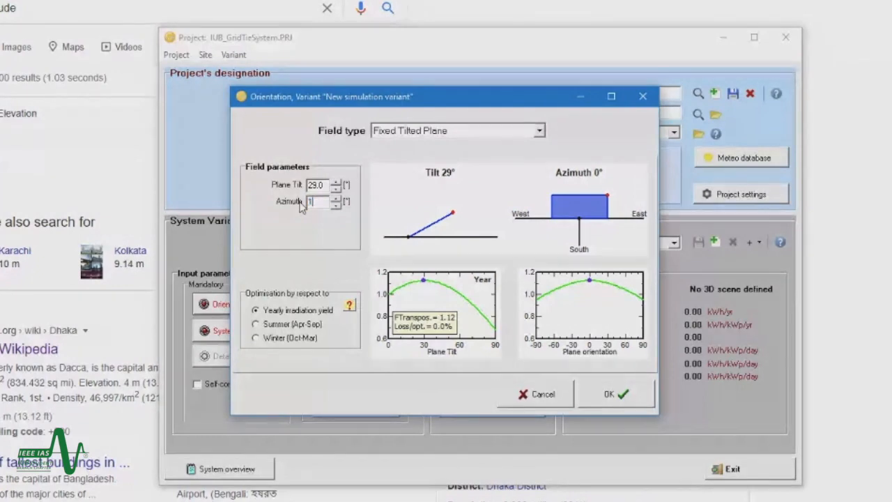
type("15")
key("Tab")
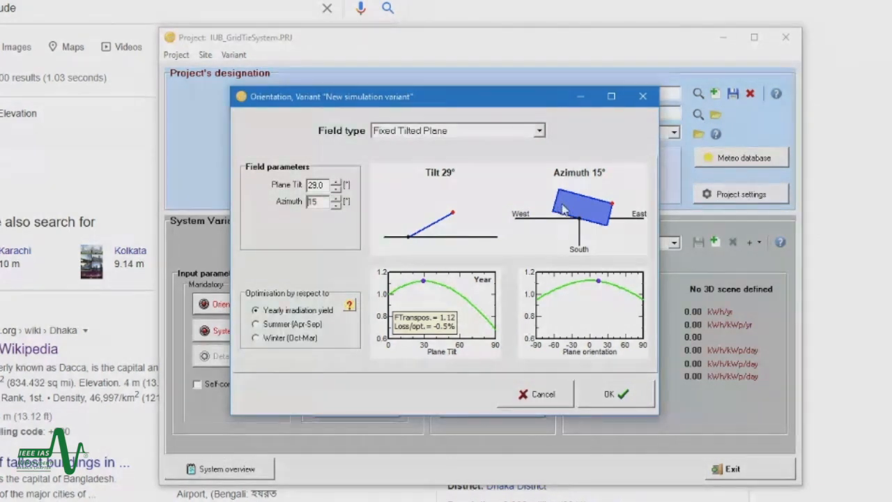
left_click_drag(324, 201, 291, 202)
type("45")
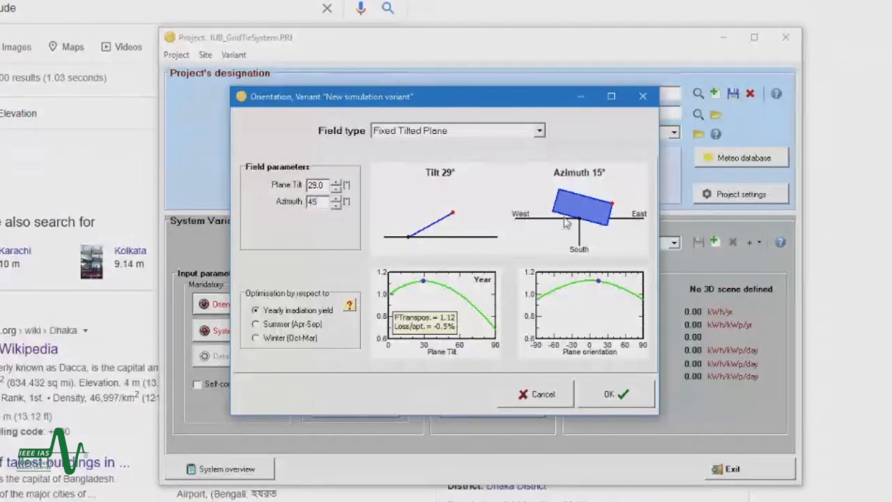
key("Return")
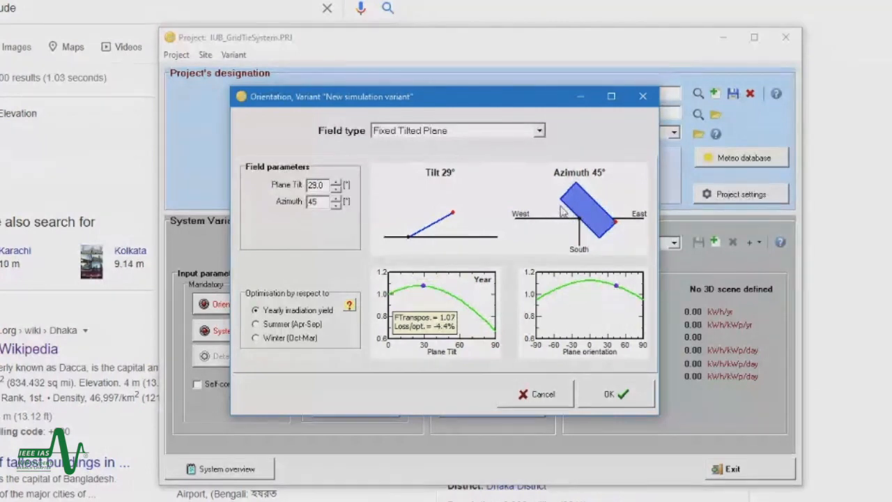
double_click(324, 202)
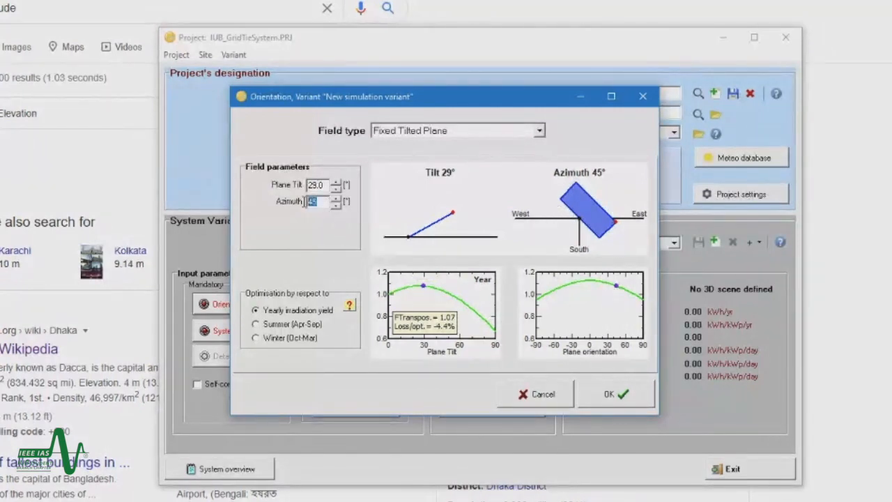
type("90")
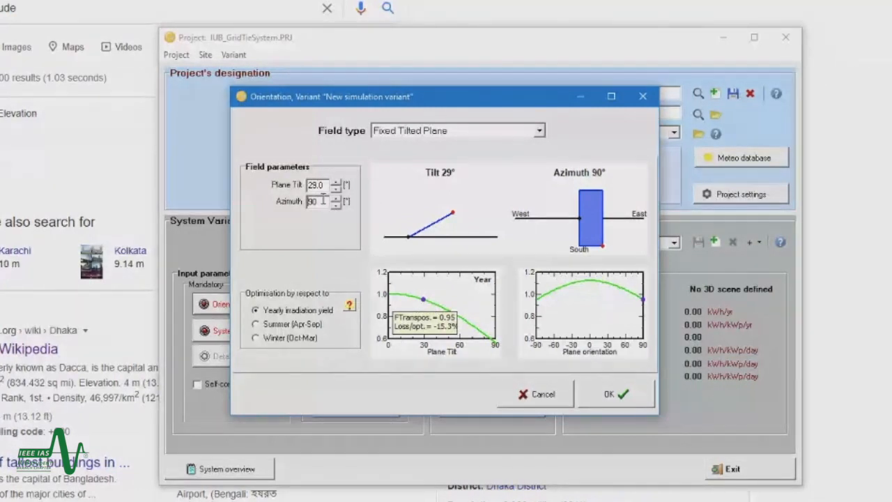
left_click_drag(322, 201, 309, 209)
type("0")
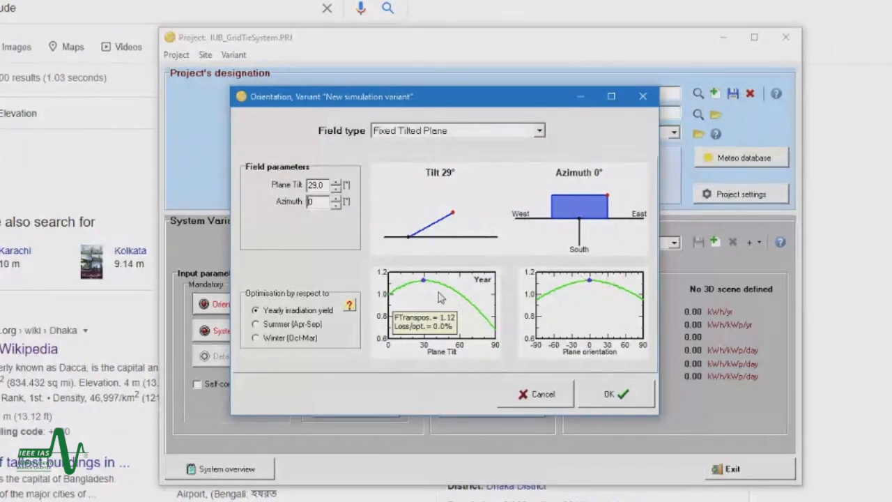
Step: Accept the orientation and open the grid system definition of the variant
left_click(607, 407)
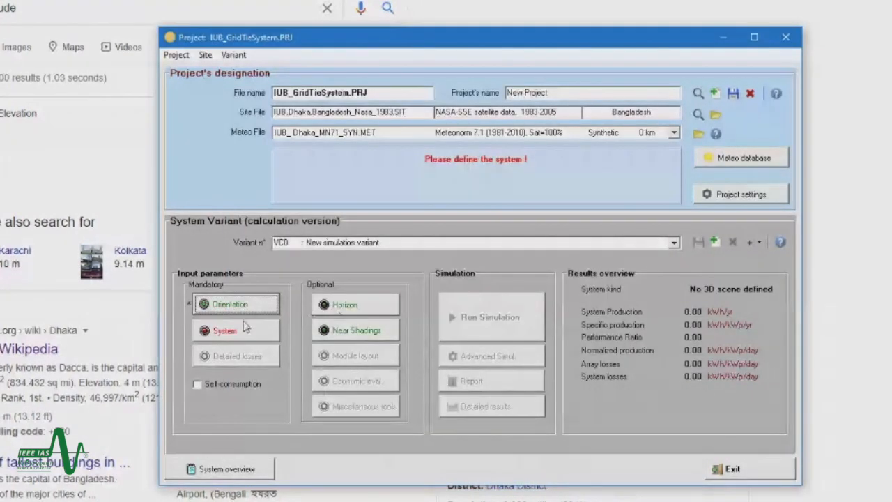
left_click(222, 332)
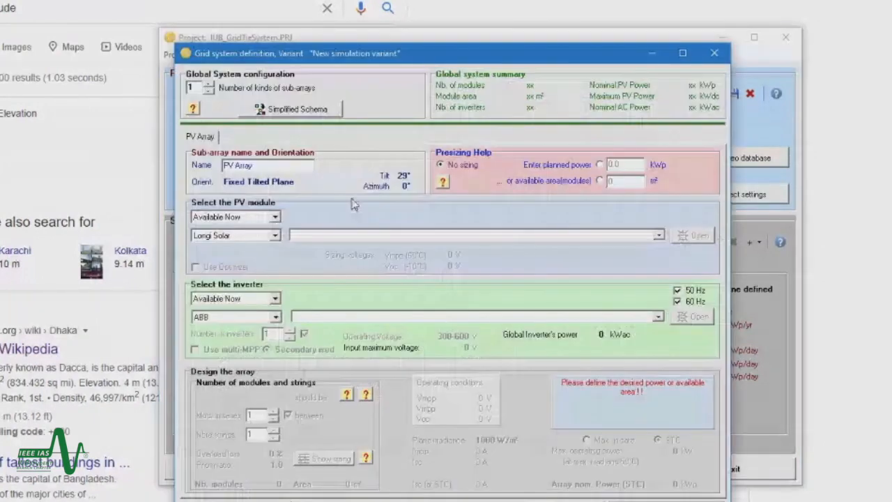
left_click_drag(401, 63, 378, 62)
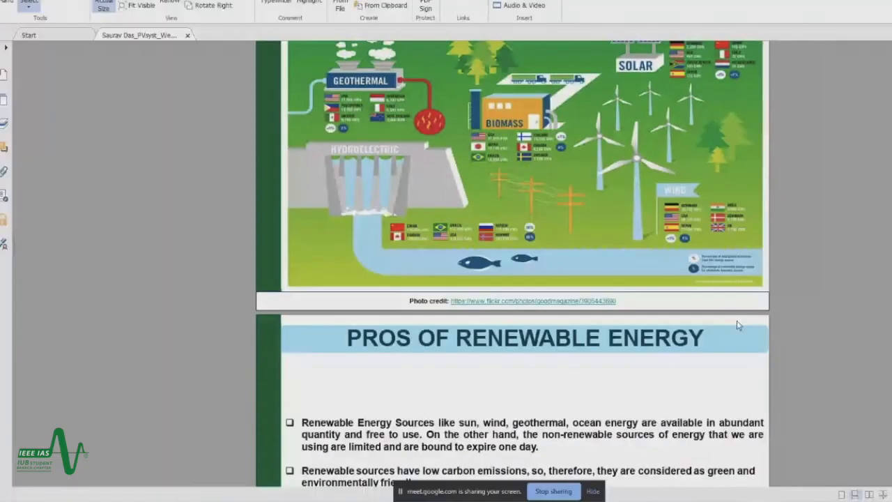
Step: Find the required PV power calculation in the grid-tie system design steps of the presentation PDF
scroll(738, 326, "down", 5)
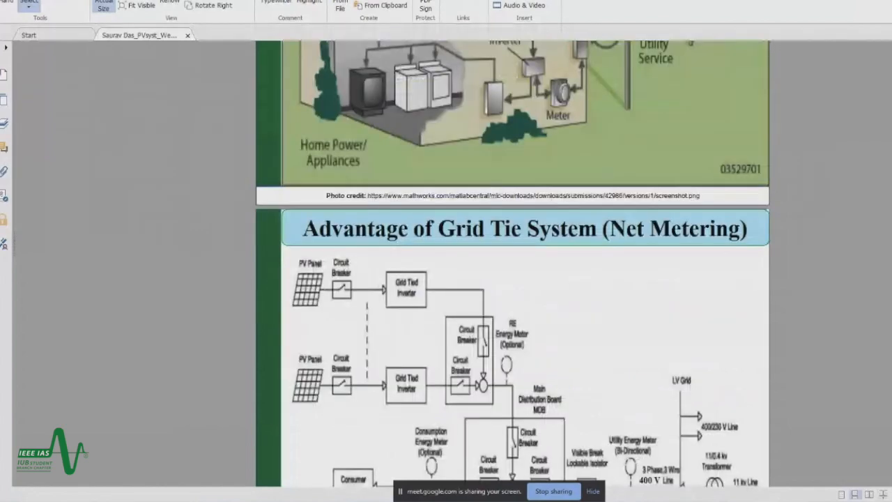
scroll(512, 263, "down", 10)
scroll(512, 263, "down", 20)
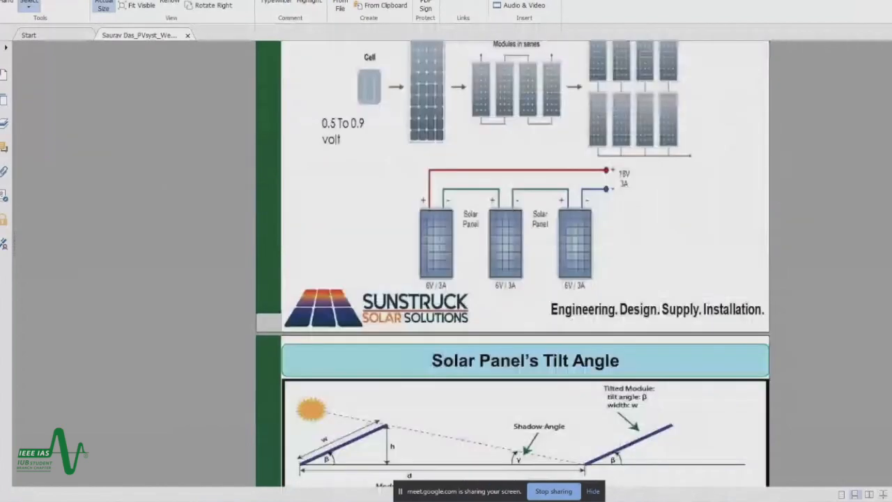
scroll(513, 263, "down", 15)
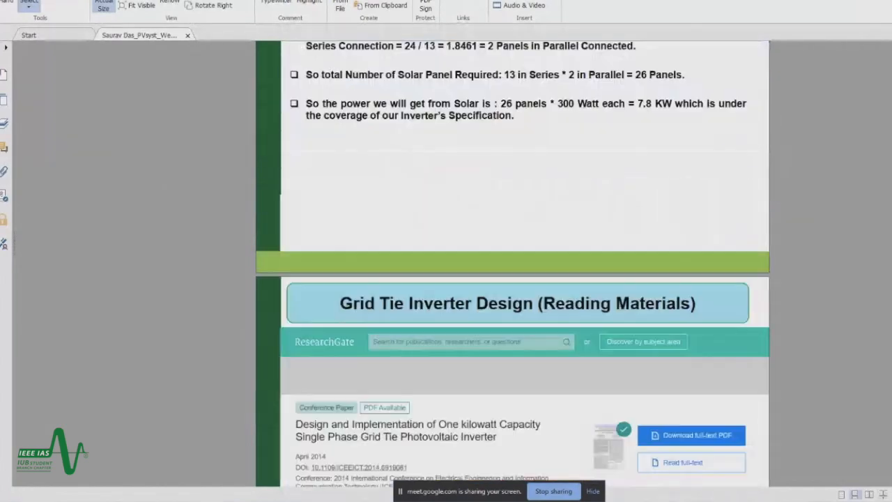
scroll(512, 263, "up", 8)
scroll(513, 263, "up", 6)
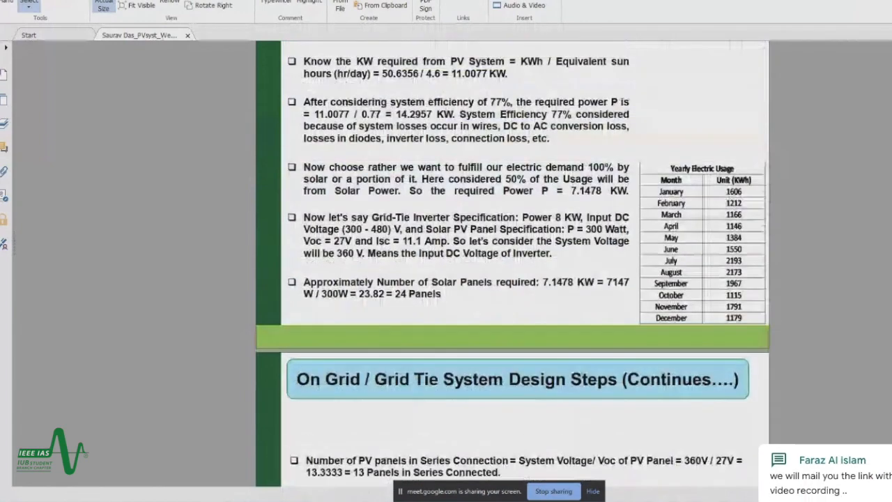
scroll(512, 263, "down", 3)
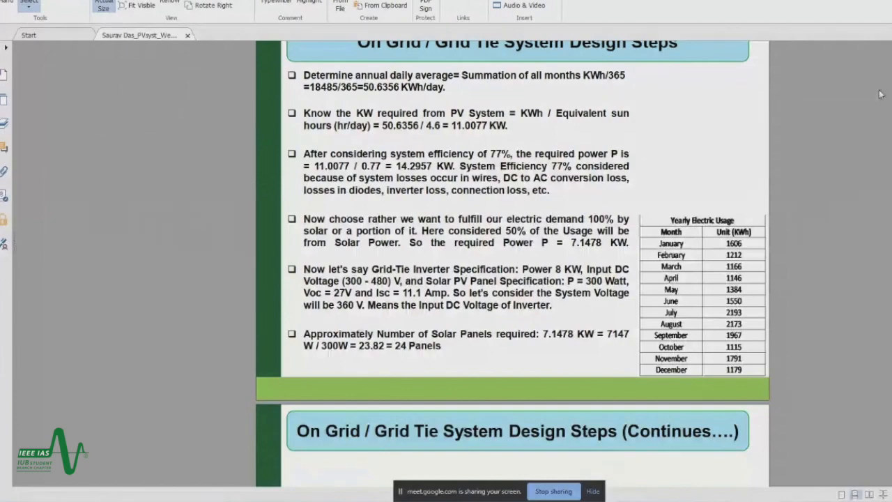
Step: Switch to PVsyst and presize the PV array by a planned power of 7.1 kWp
key("alt+Tab")
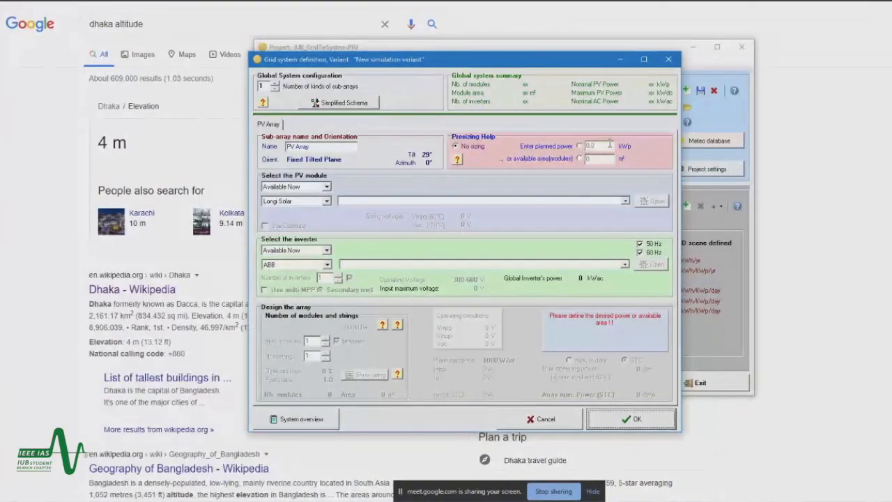
left_click(579, 146)
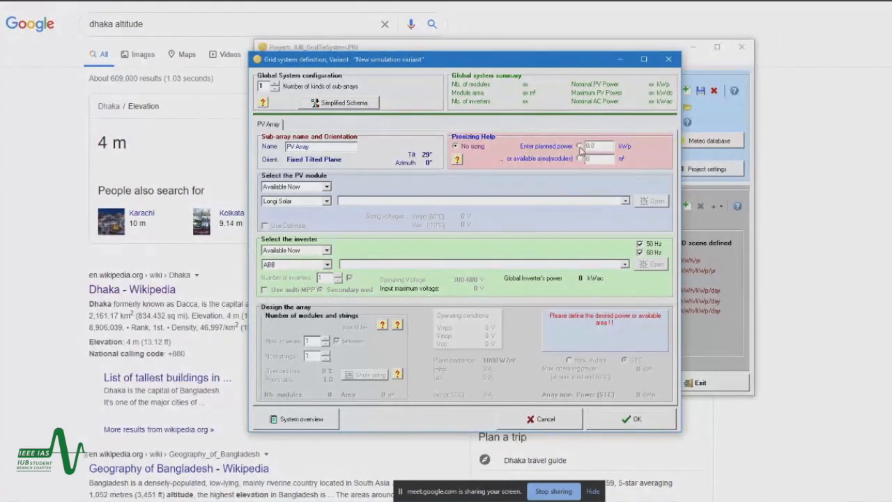
double_click(596, 148)
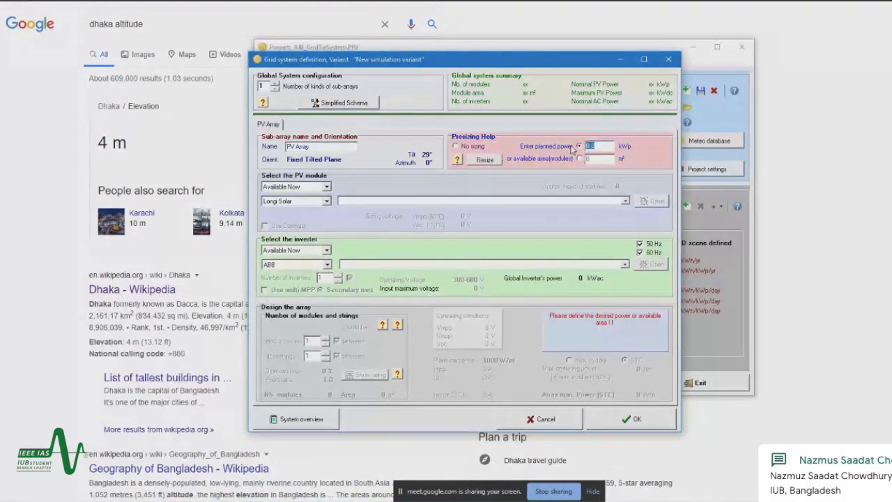
type("7")
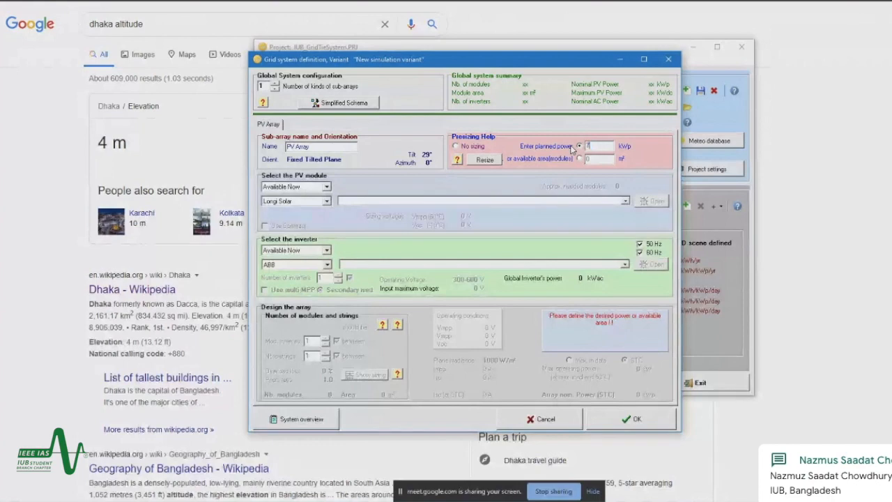
type(".14")
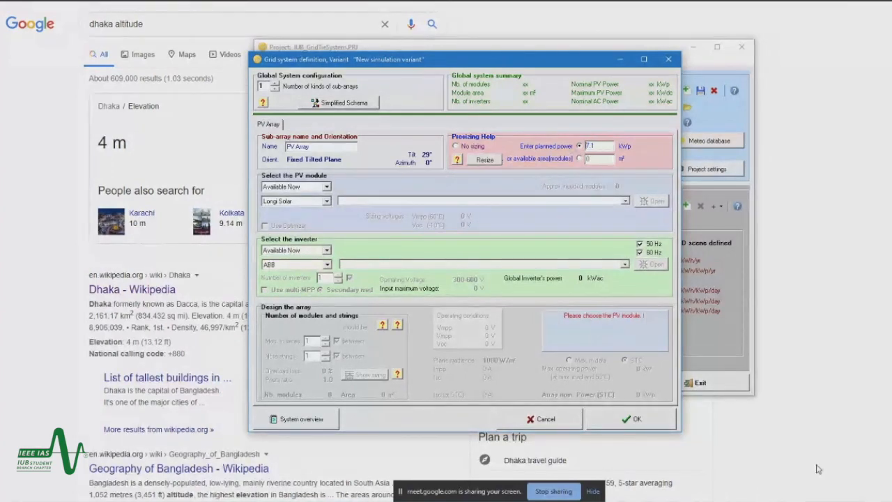
key("alt+Tab")
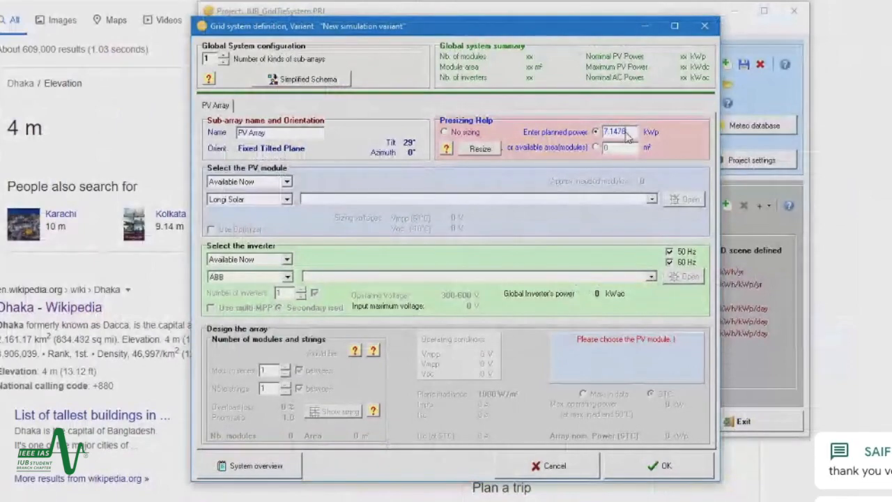
key("BackSpace")
key("BackSpace")
key("BackSpace")
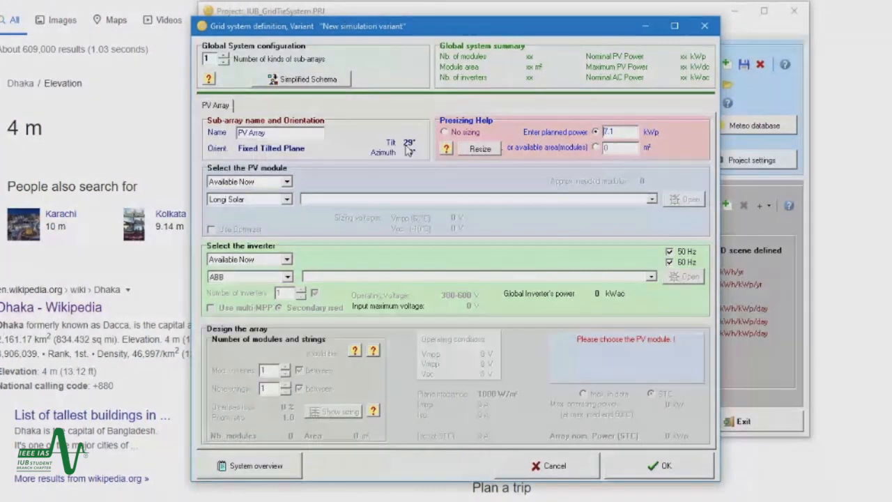
Step: Browse the availability options and the manufacturer list for the PV module
left_click(285, 183)
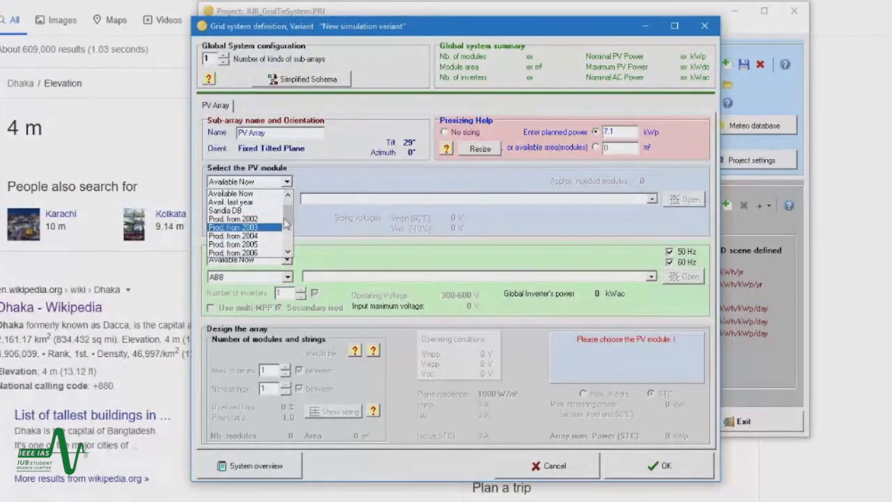
left_click(300, 183)
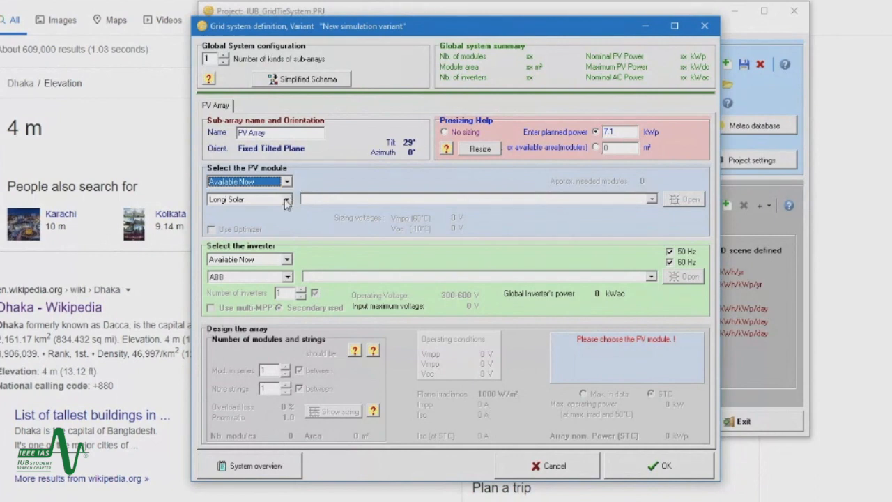
left_click(286, 200)
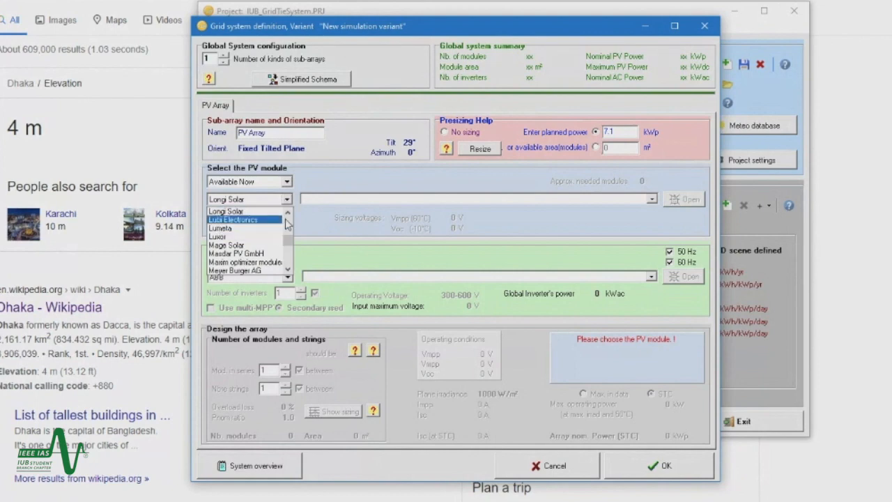
scroll(291, 239, "up", 1)
mouse_move(288, 235)
left_mouse_down()
mouse_move(288, 213)
mouse_move(290, 239)
left_mouse_up()
scroll(290, 238, "down", 2)
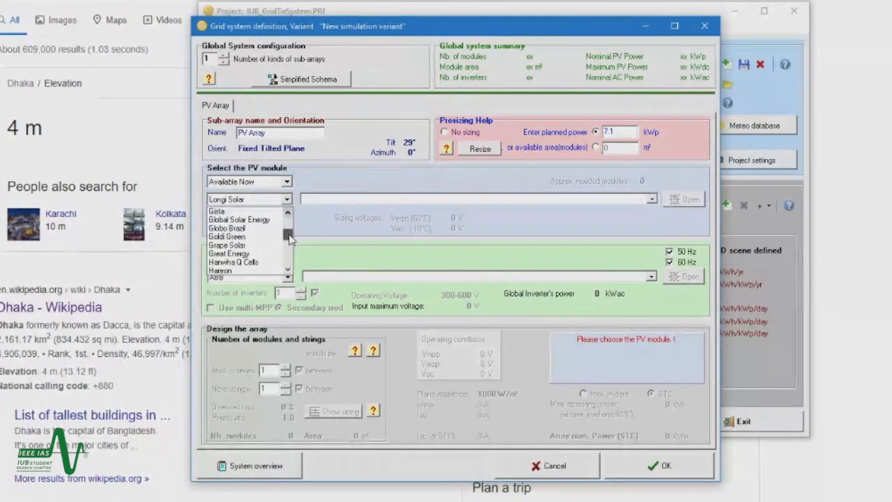
scroll(290, 238, "down", 2)
scroll(290, 239, "down", 2)
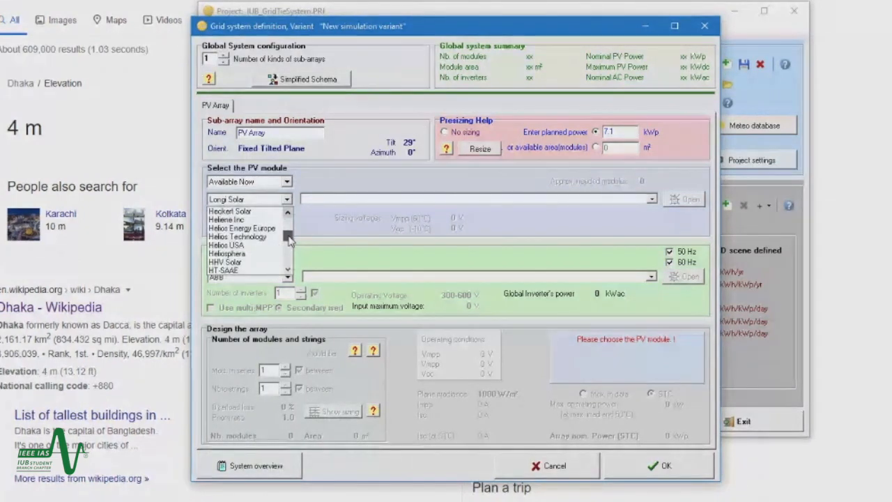
scroll(290, 239, "up", 2)
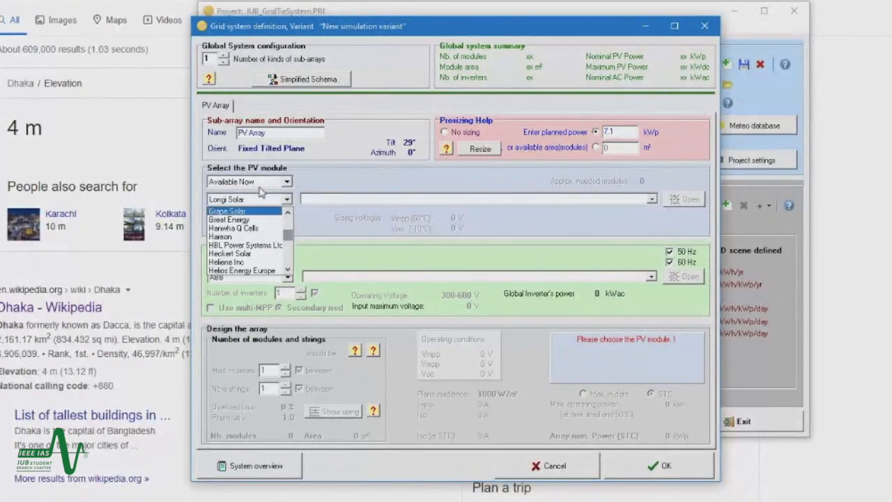
left_click(296, 200)
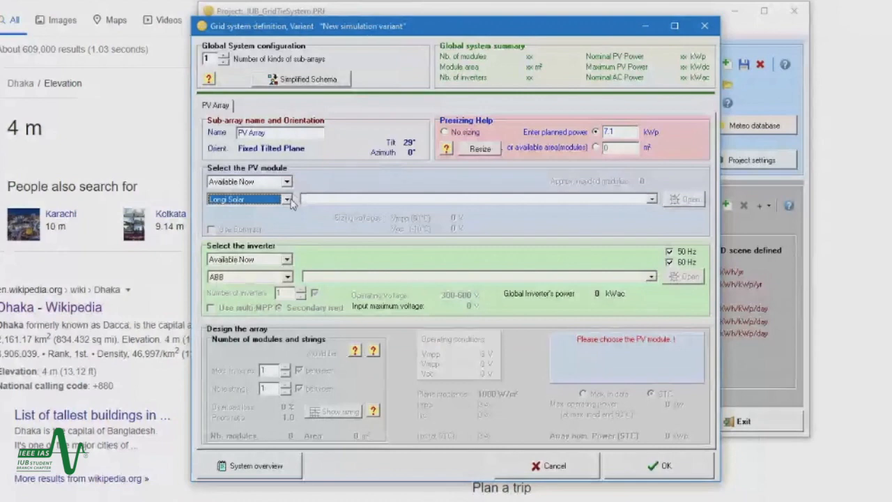
Step: Choose the Longi Solar 300 Wp 28V Si-mono module LR6-60 BP 300 M, since 2018, for the array
left_click(364, 201)
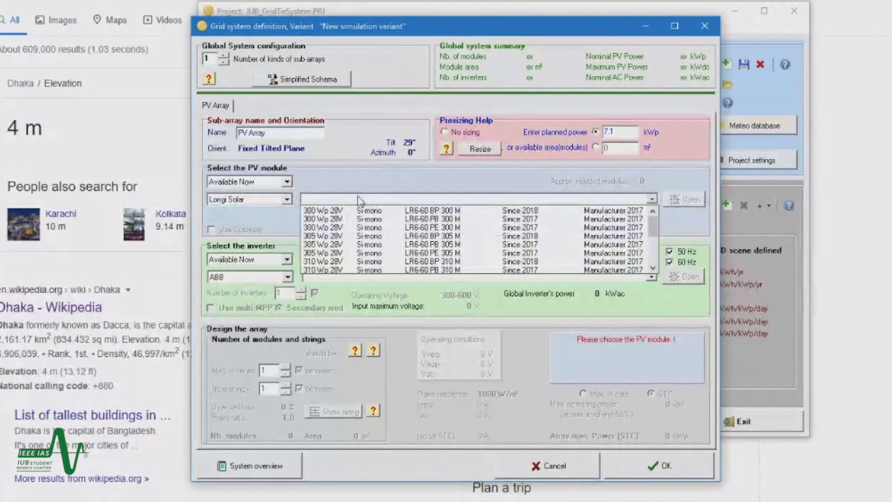
left_click(341, 199)
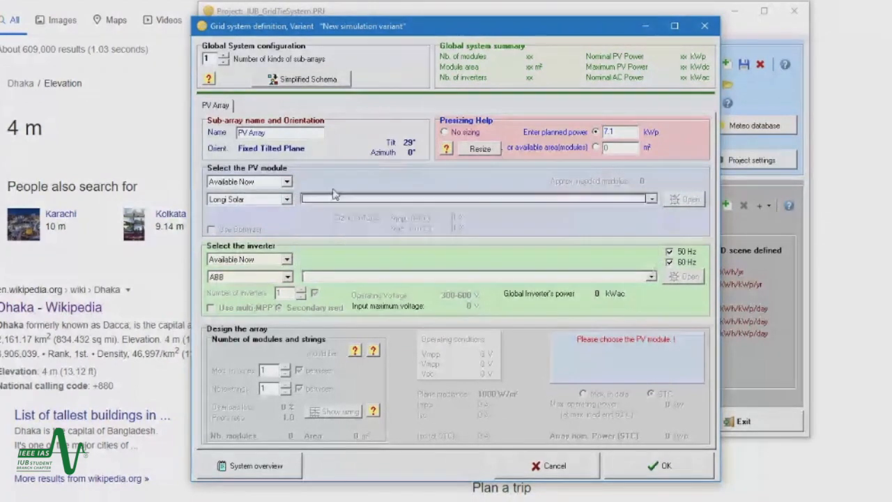
left_click(287, 198)
left_click(287, 199)
left_click(327, 200)
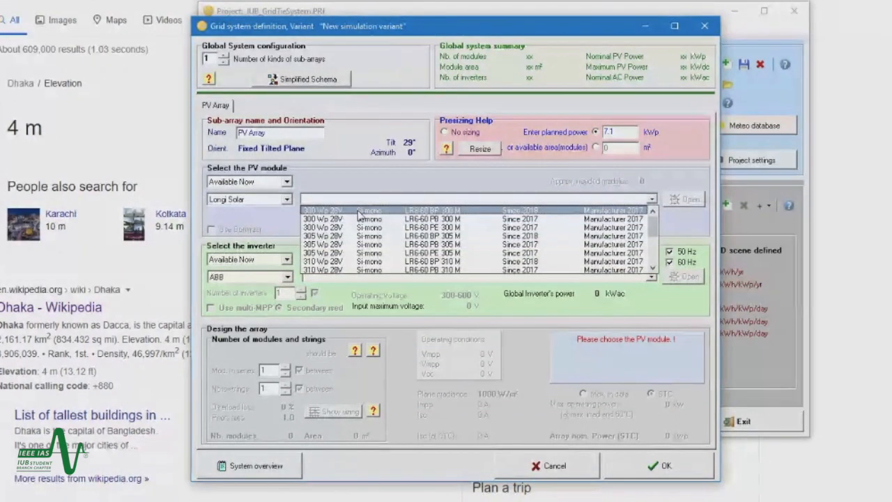
left_click(358, 211)
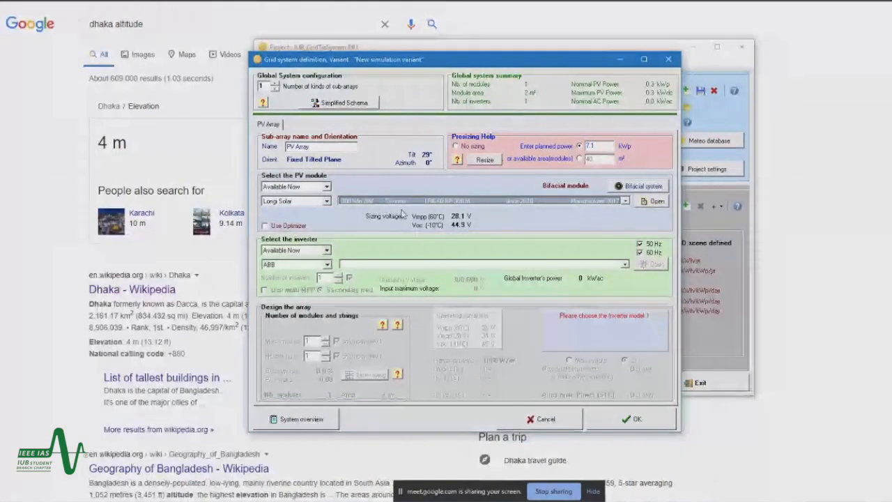
Step: Magnify the system definition and browse the inverter manufacturers
key("super+plus")
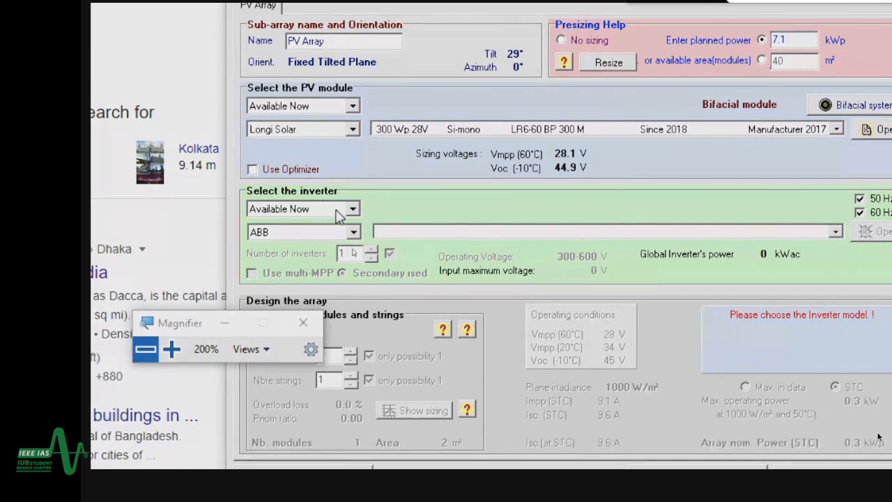
left_click(339, 215)
left_click(339, 215)
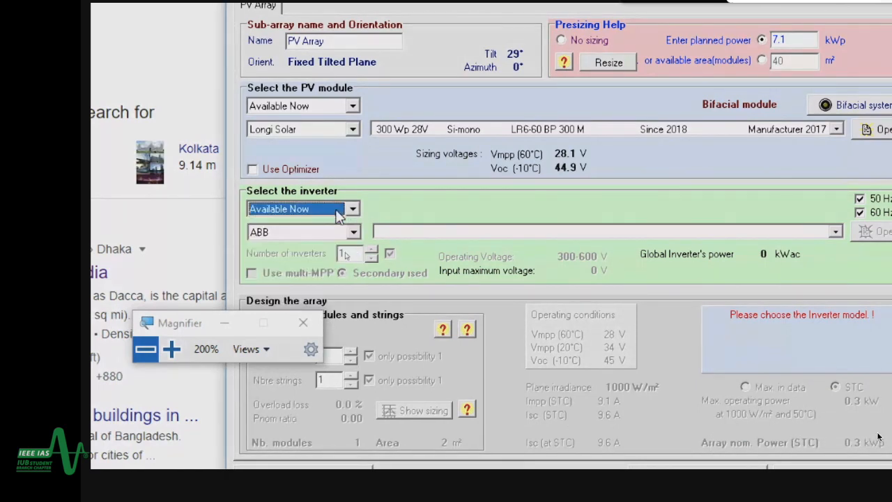
left_click(296, 234)
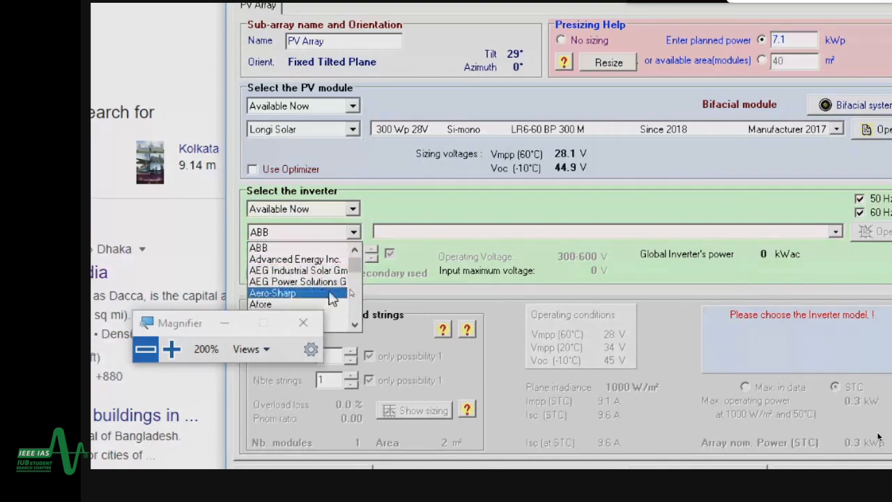
scroll(320, 300, "down", 6)
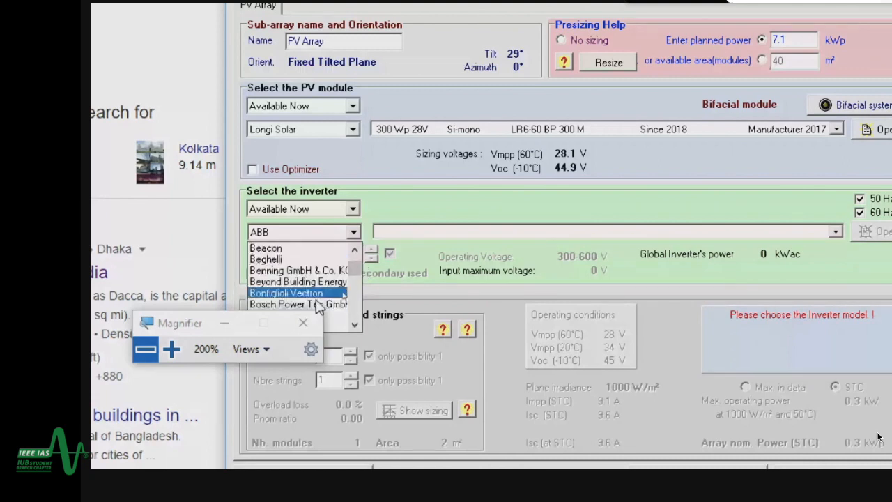
scroll(320, 293, "down", 5)
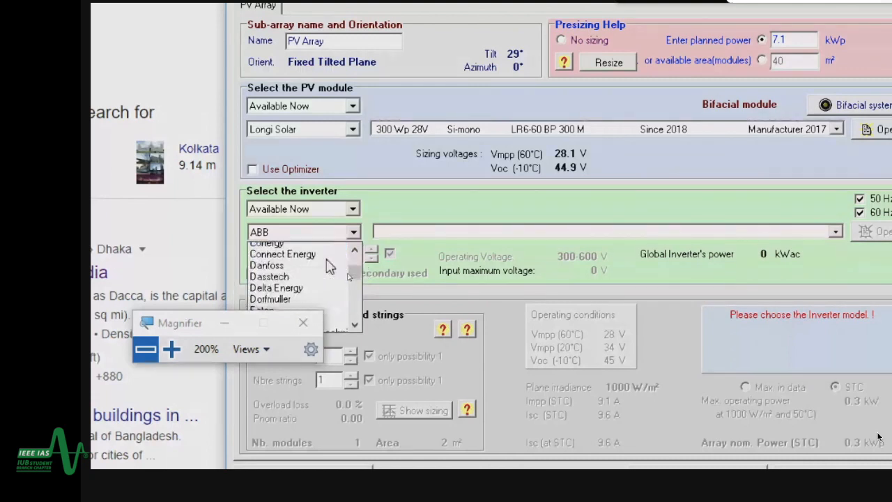
scroll(329, 266, "down", 2)
scroll(330, 265, "up", 3)
scroll(330, 266, "down", 2)
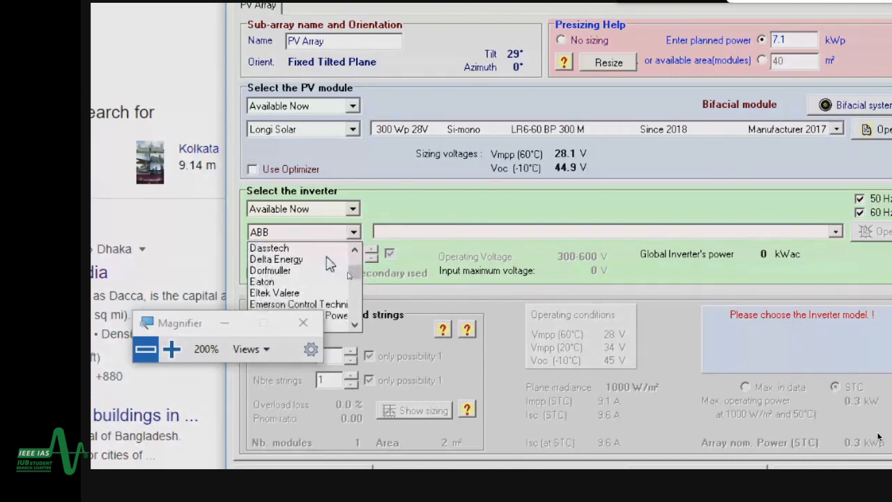
scroll(330, 263, "down", 1)
scroll(330, 263, "down", 5)
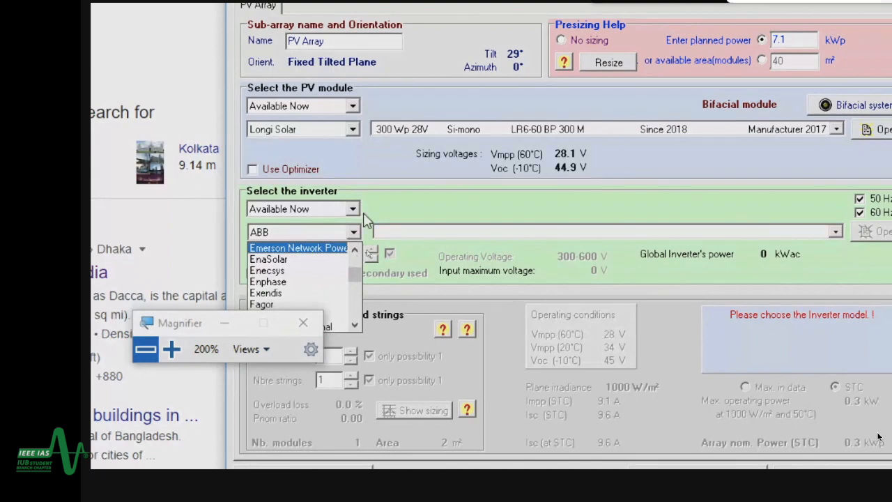
left_click(386, 208)
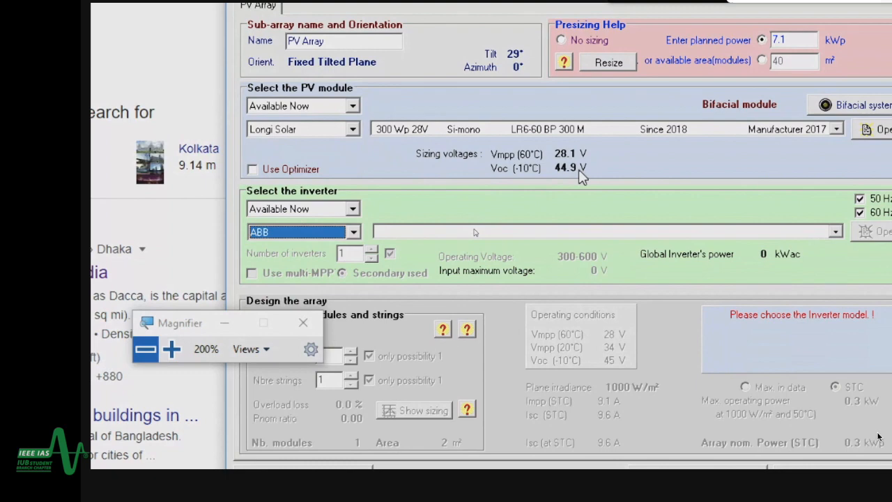
Step: Choose the ABB 7.5 kW, 175-950 V, 50 Hz inverter TRIO-7.5-TL-OUTD-400 for the array
left_click(416, 232)
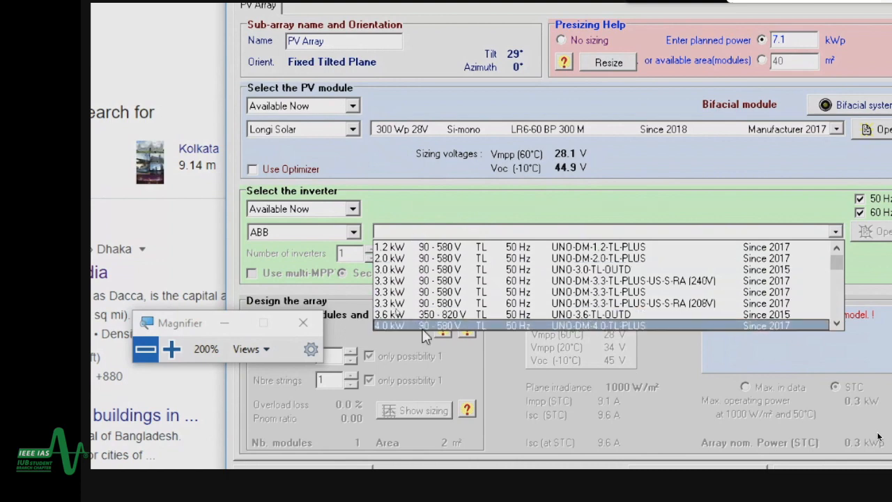
scroll(437, 307, "down", 2)
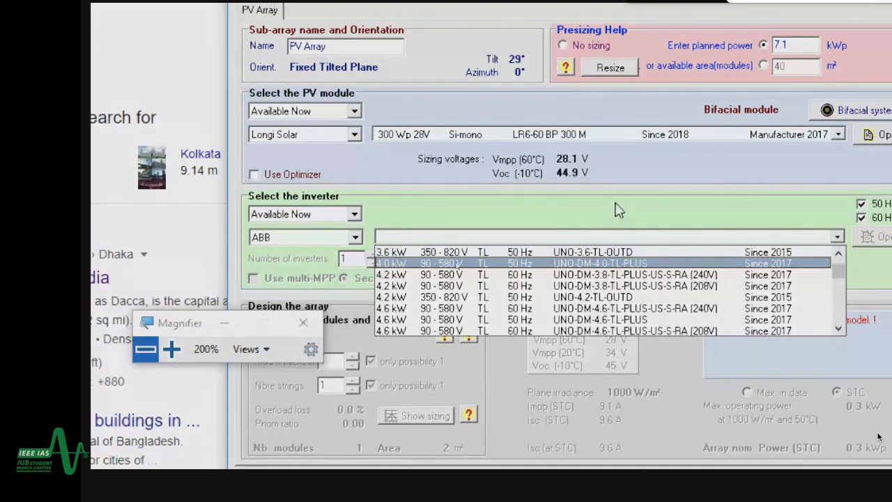
scroll(418, 311, "down", 1)
scroll(418, 312, "down", 3)
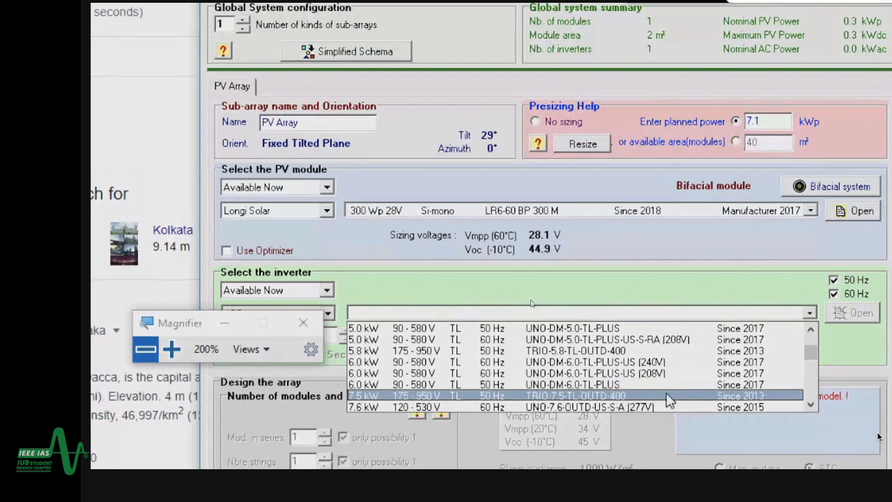
left_click(759, 395)
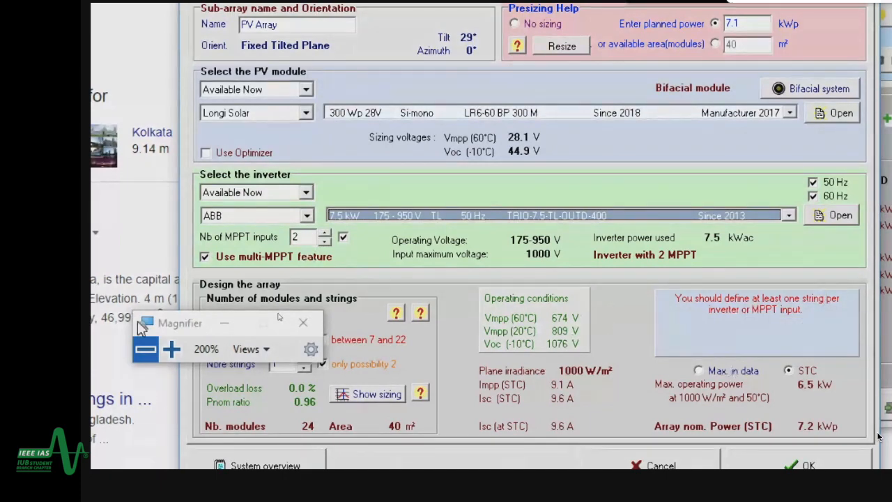
Step: Design the array with 12 modules in series and 2 strings, and accept the system definition
left_click_drag(160, 323, 125, 279)
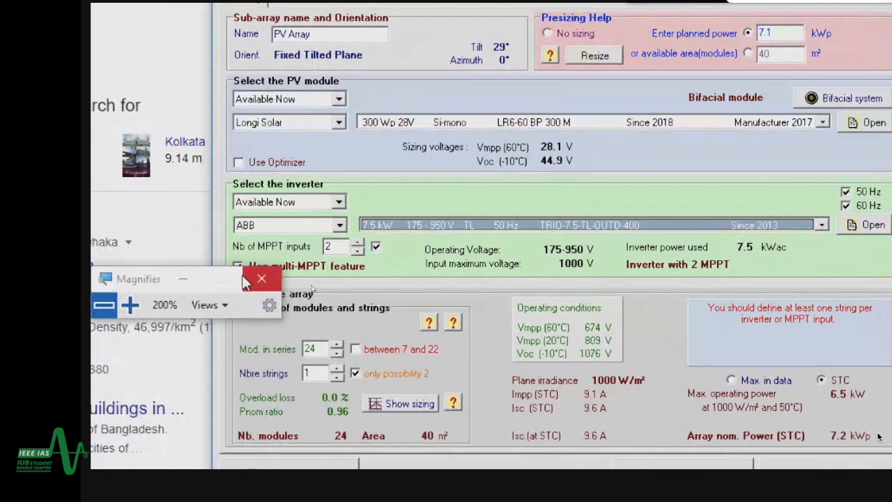
left_click_drag(174, 279, 152, 215)
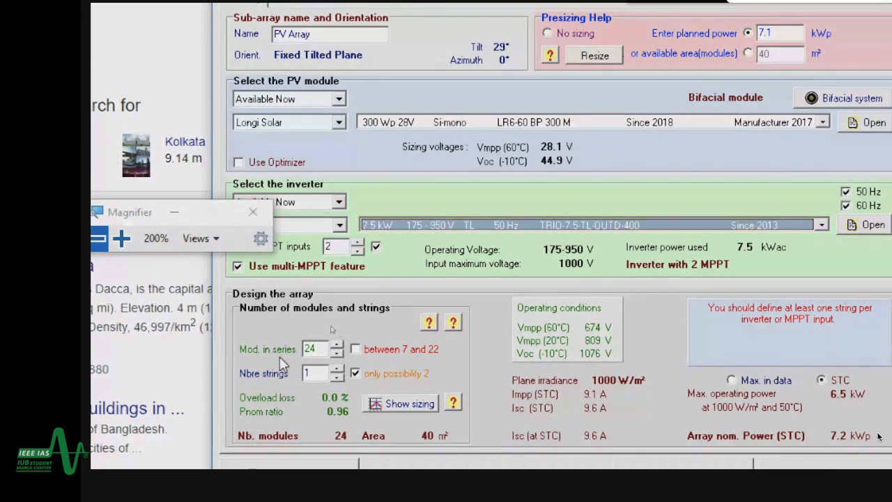
left_click(306, 350)
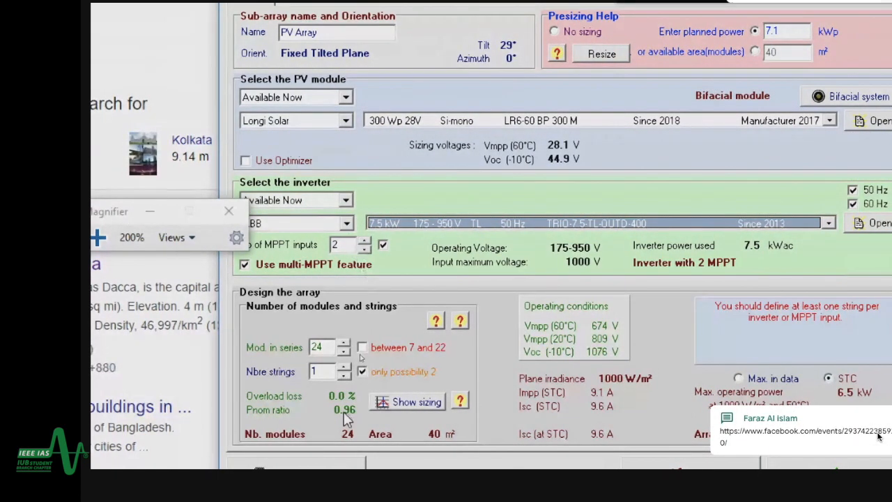
left_click(344, 367)
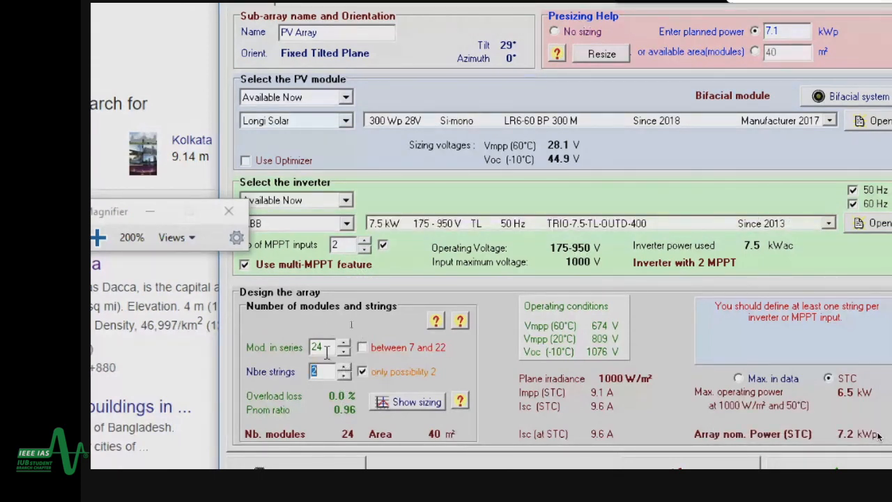
left_click(315, 347)
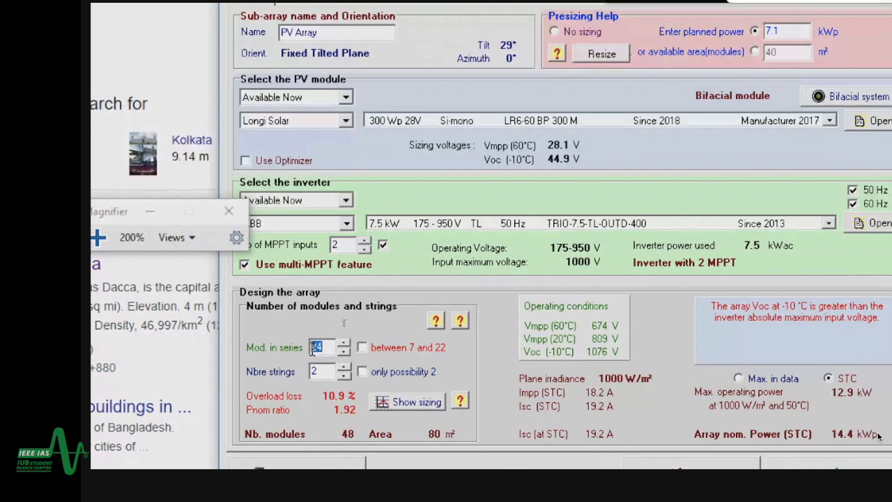
type("12")
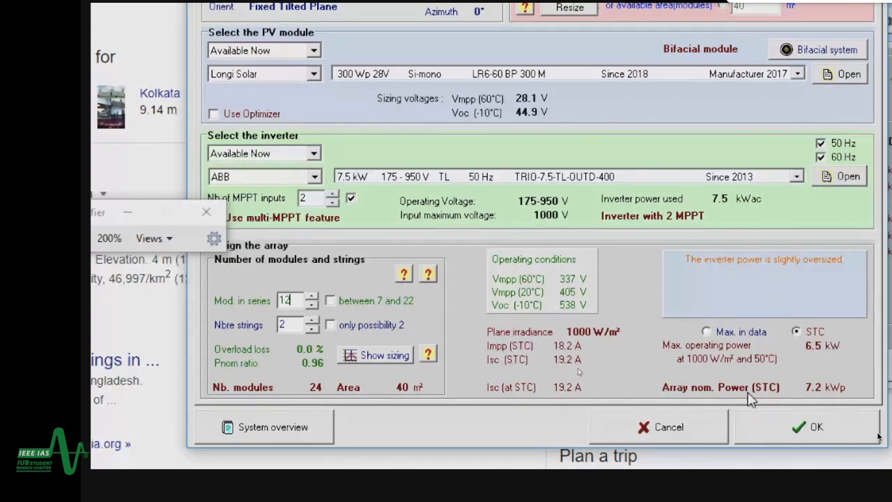
left_click(821, 428)
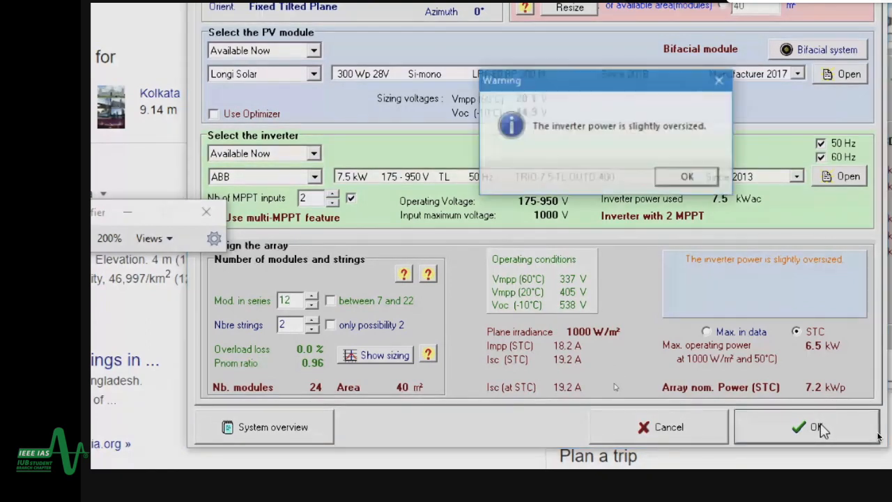
left_click(670, 177)
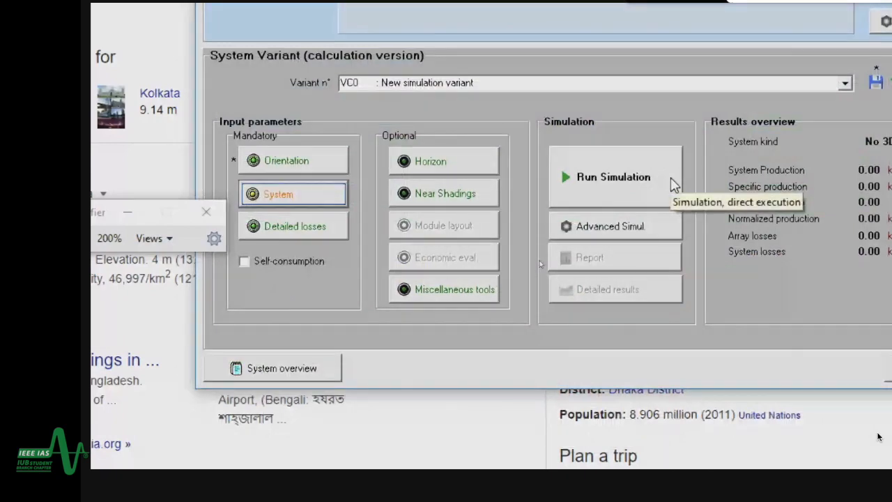
Step: Examine the detailed losses parameters and the near shadings definition, leaving both unchanged
left_click(287, 230)
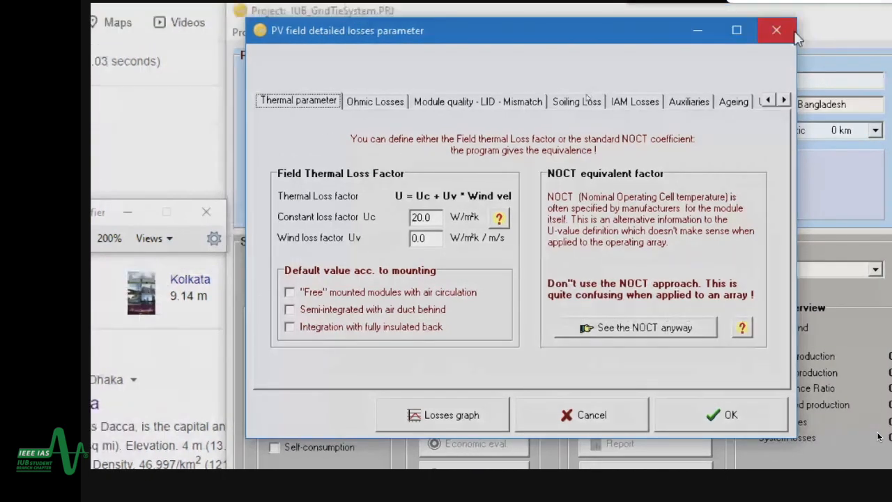
left_click(793, 31)
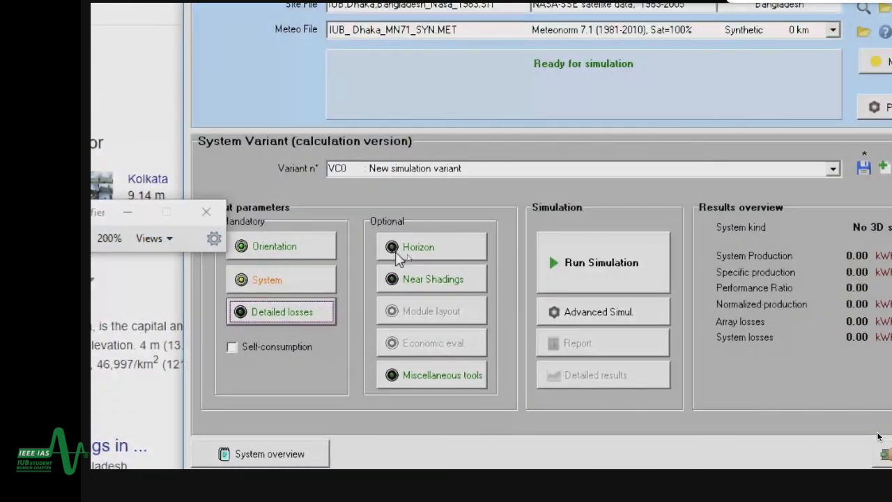
left_click(437, 280)
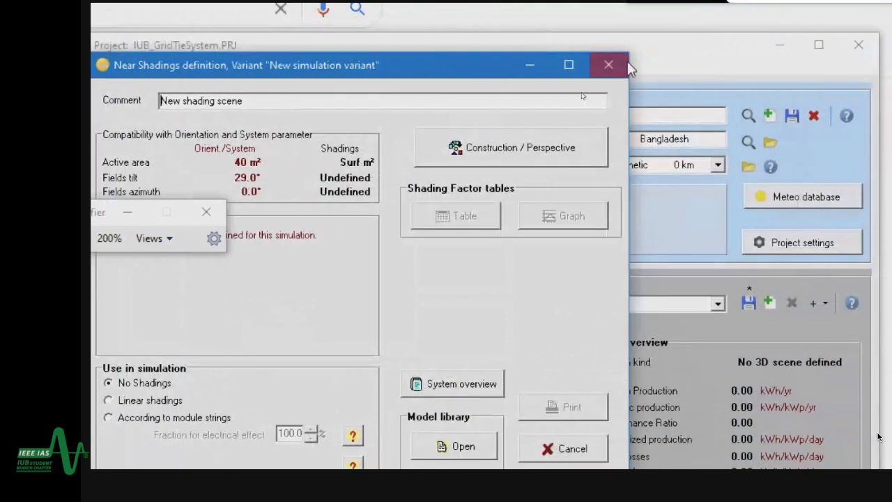
left_click(623, 61)
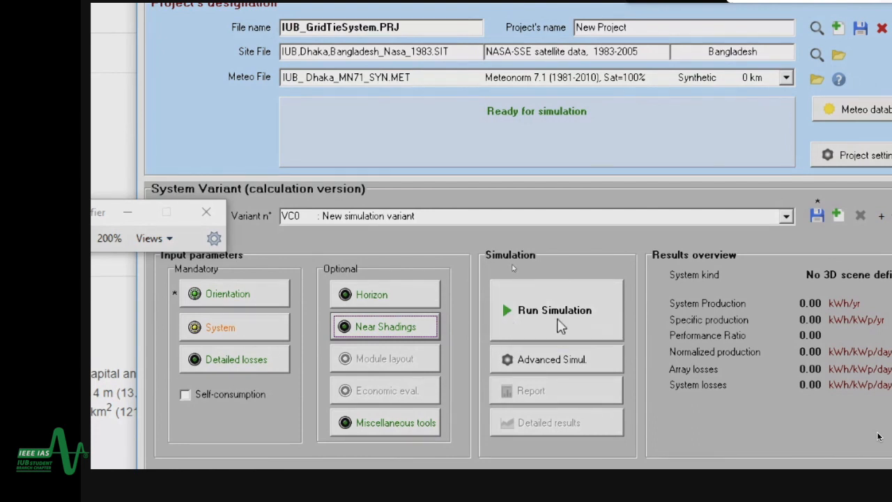
Step: Run the simulation and save the variant as "New simulation variant" in IUB_GridTieSystem.VC0
left_click(561, 326)
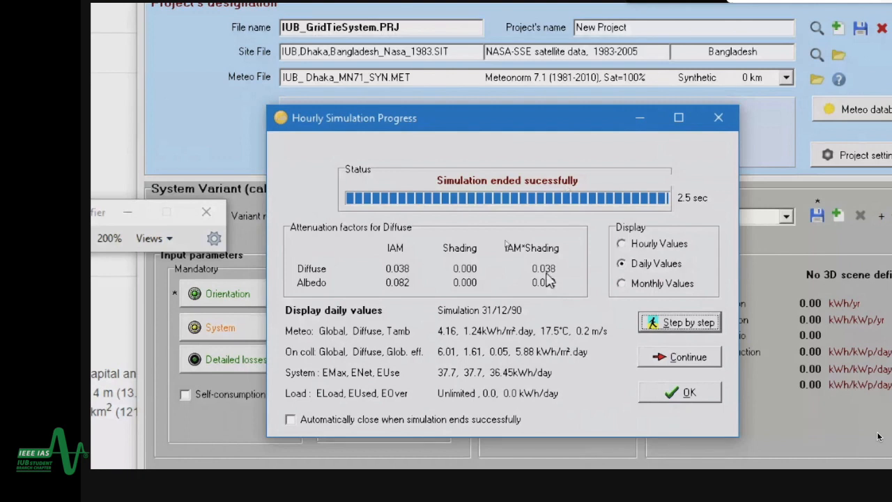
left_click(668, 403)
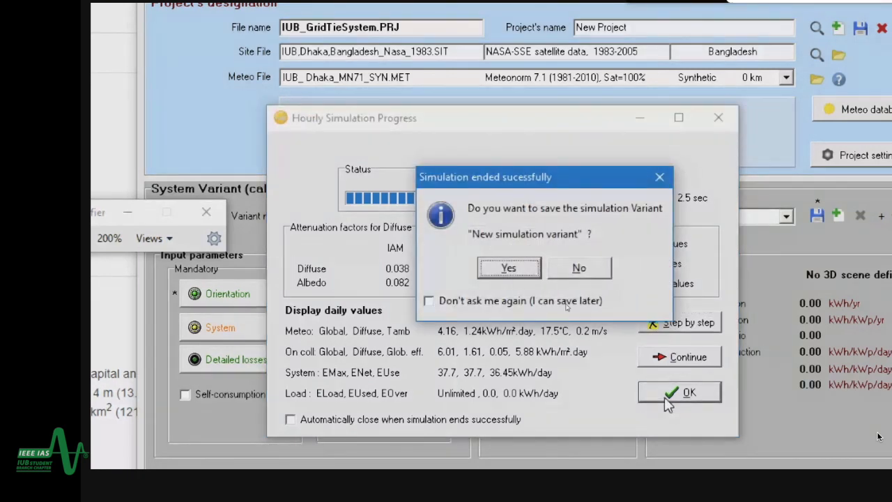
left_click(506, 268)
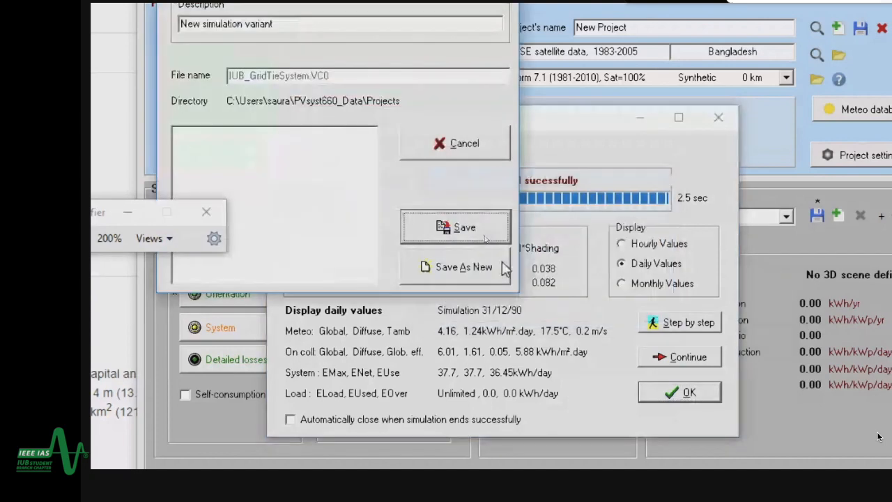
left_click(468, 224)
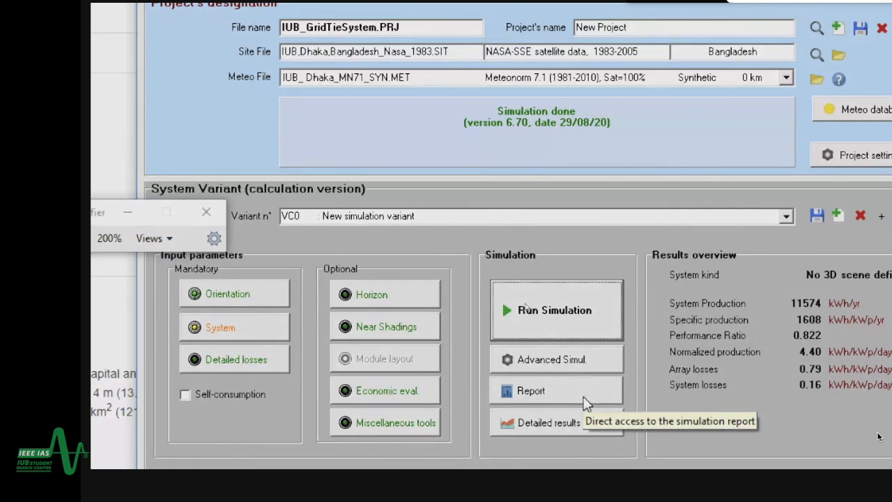
Step: Read through the simulation report's parameters and main results pages
left_click(586, 398)
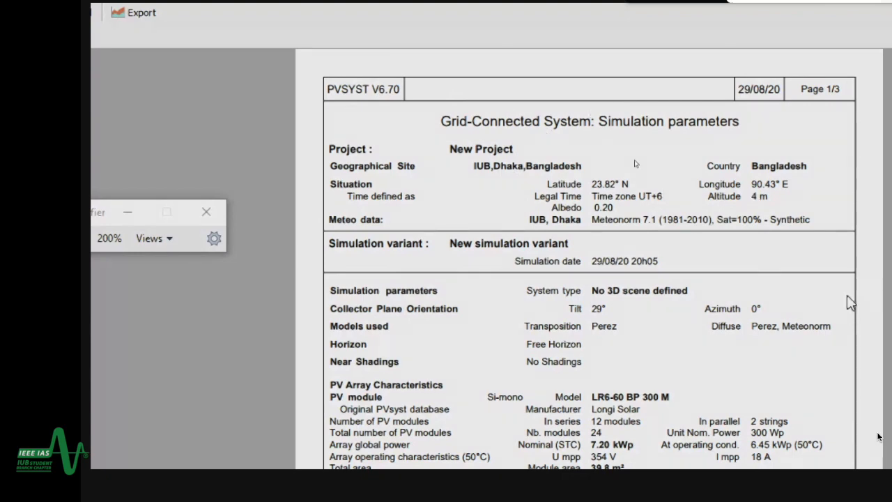
scroll(653, 290, "down", 3)
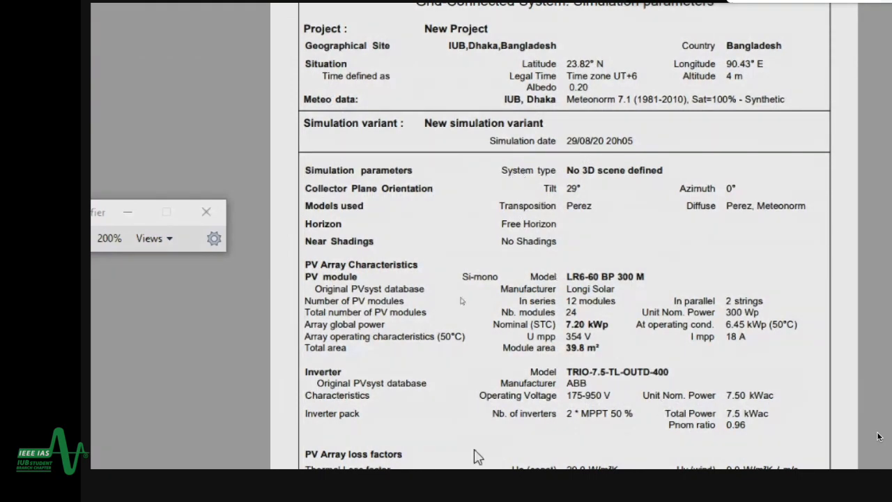
scroll(478, 457, "down", 3)
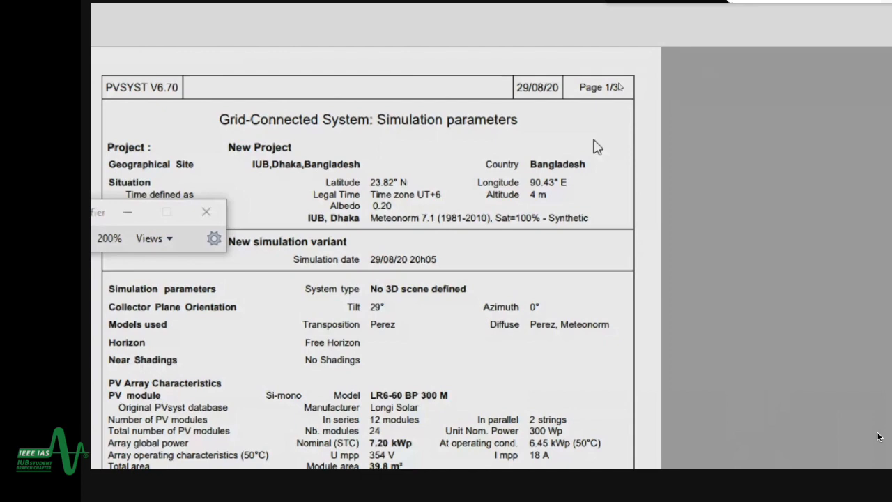
scroll(598, 147, "down", 3)
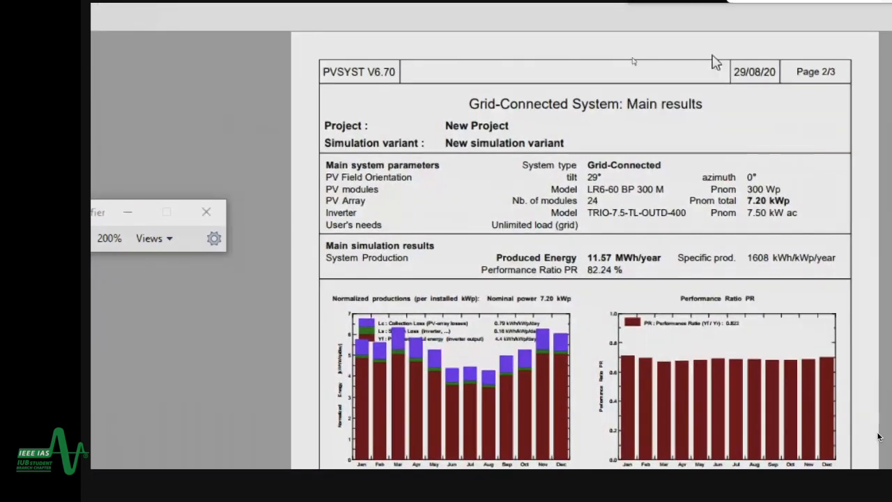
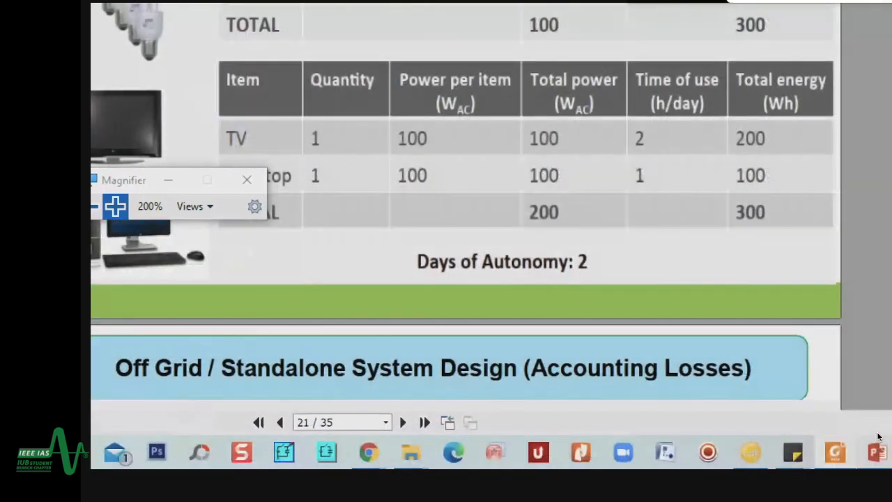
Step: Switch to PVsyst and set the TV / PC / Mobile consumption to 1 appliance, 100 W, 2 h/day
mouse_move(747, 463)
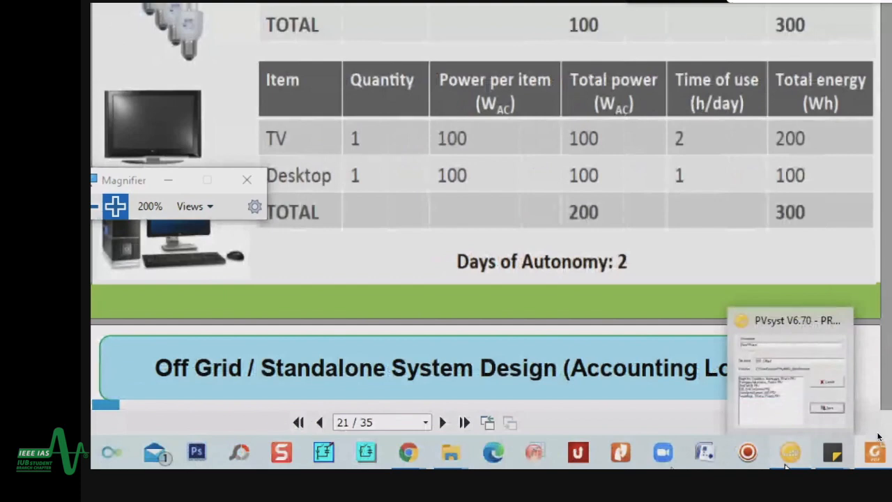
left_click(786, 464)
left_click_drag(308, 44, 273, 44)
type("1")
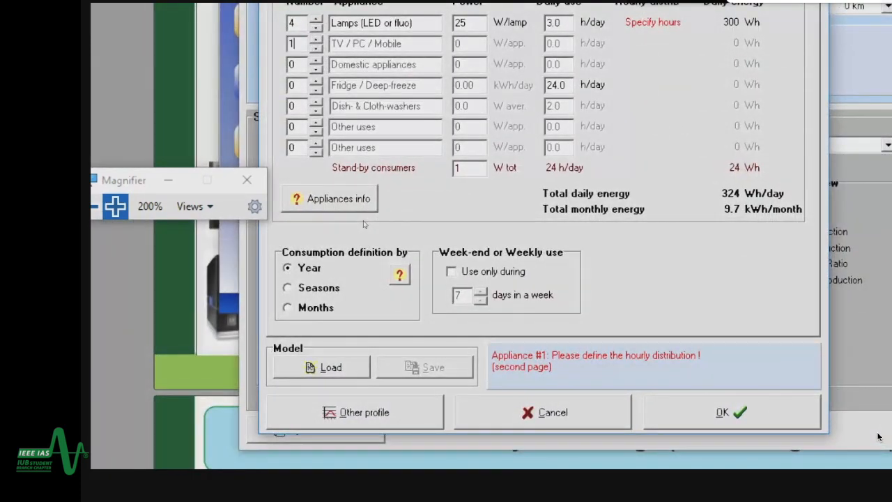
left_click(430, 46)
type("100")
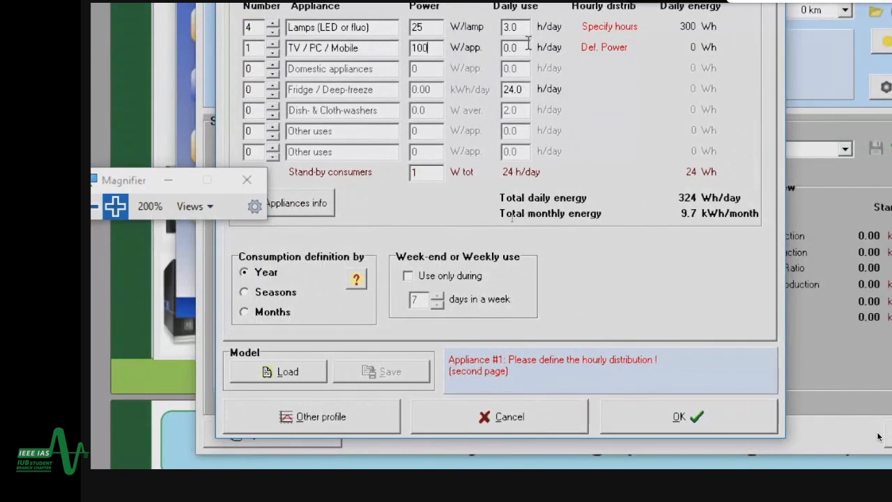
key("Tab")
type("2")
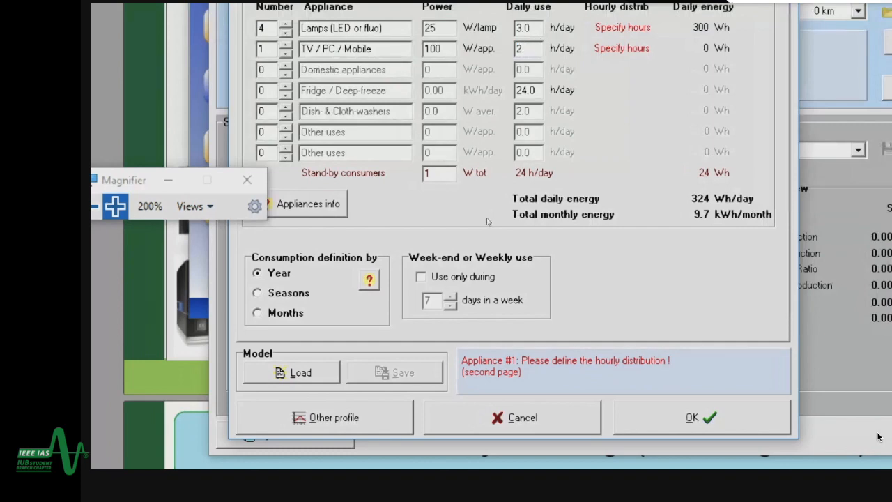
key("Tab")
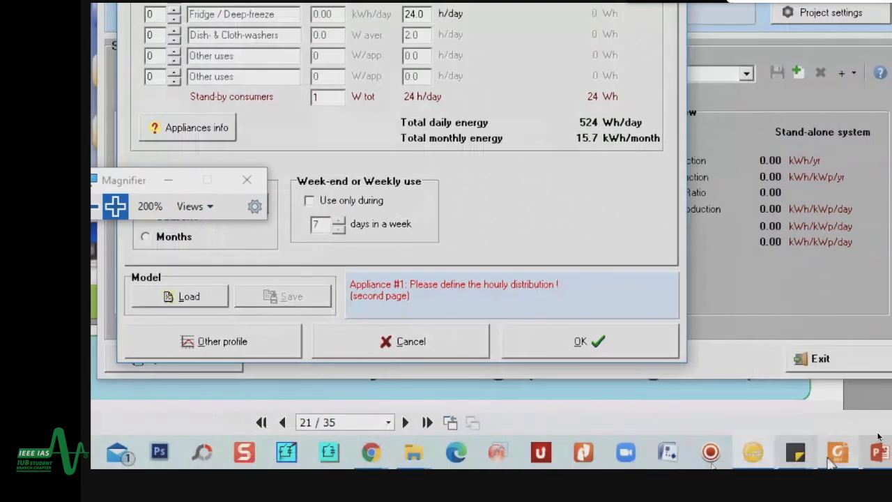
Step: Check the desktop's load in the slide table and set Domestic appliances to 1 unit, 100 W, 1 h/day
left_click(829, 459)
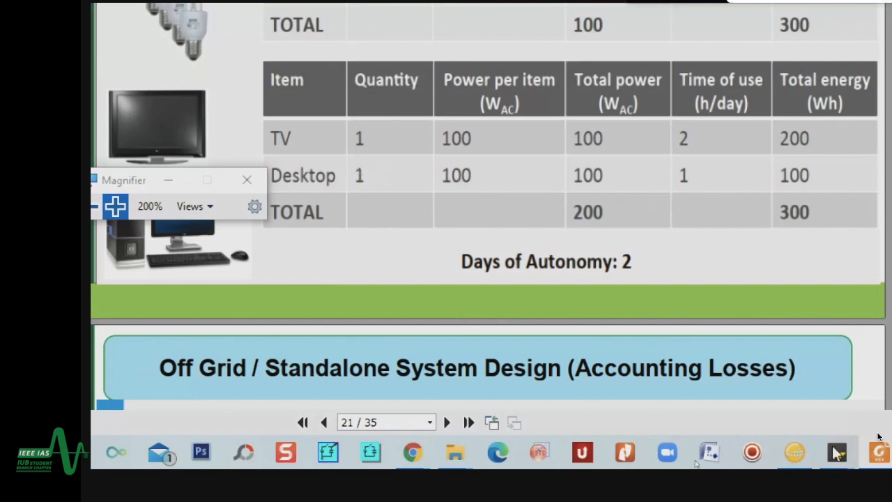
left_click(798, 454)
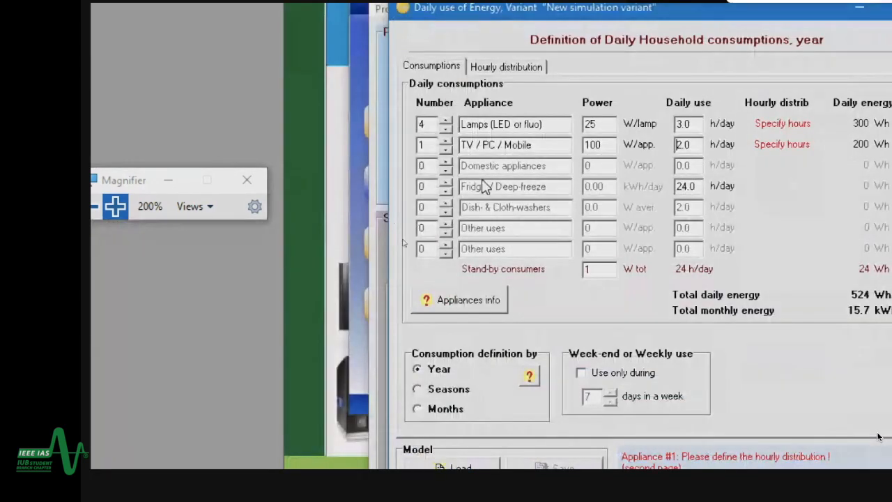
double_click(432, 163)
type("1")
left_click(548, 171)
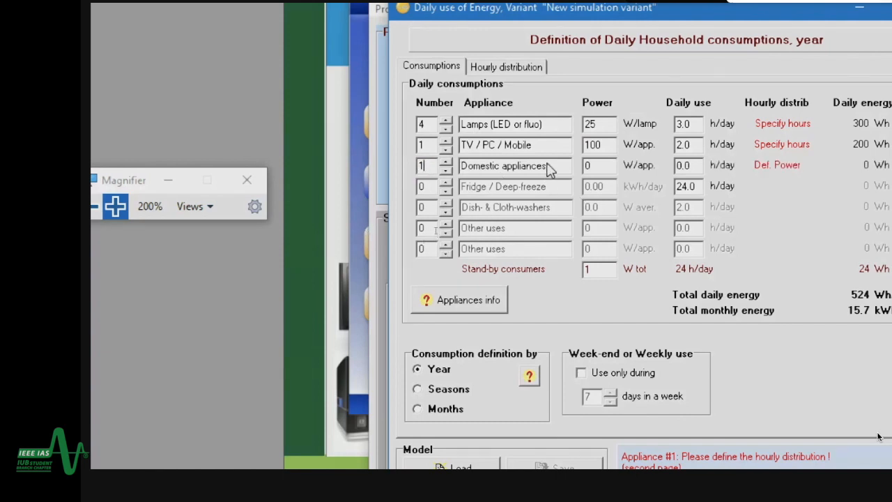
left_click_drag(558, 169, 472, 165)
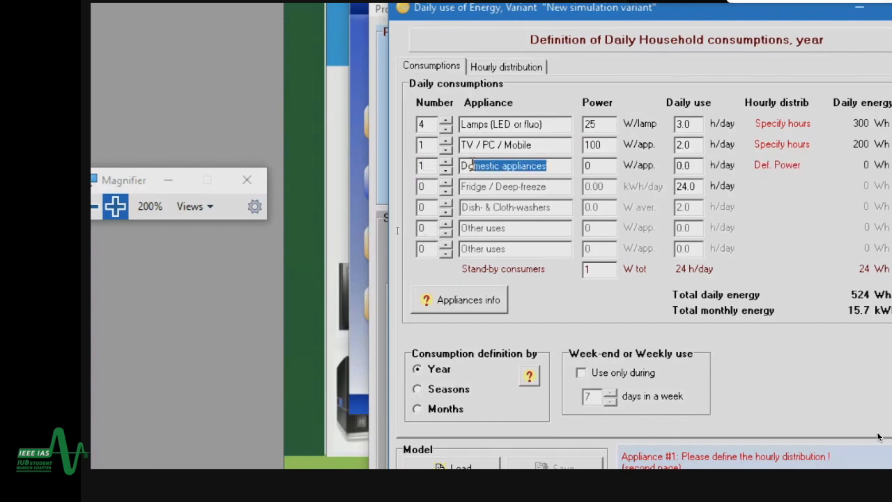
left_click(615, 165)
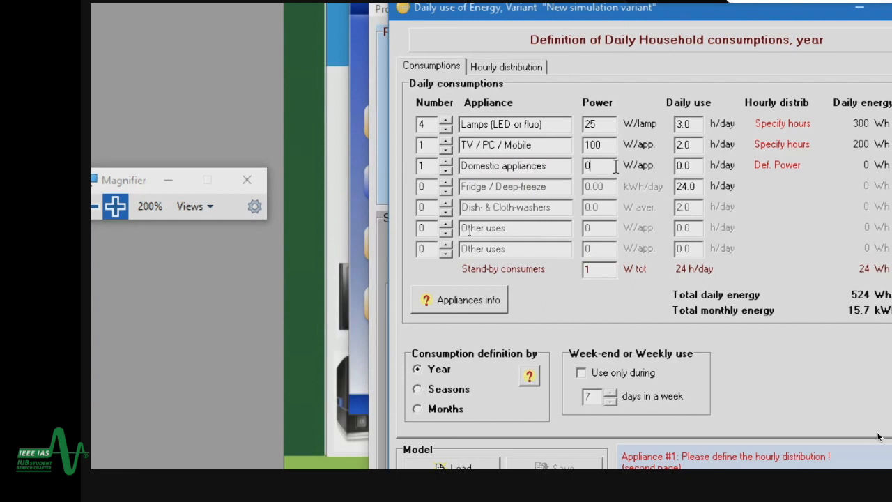
key("Tab")
left_click(616, 165)
key("Tab")
double_click(615, 166)
type("100")
left_click_drag(699, 165, 677, 170)
type("1")
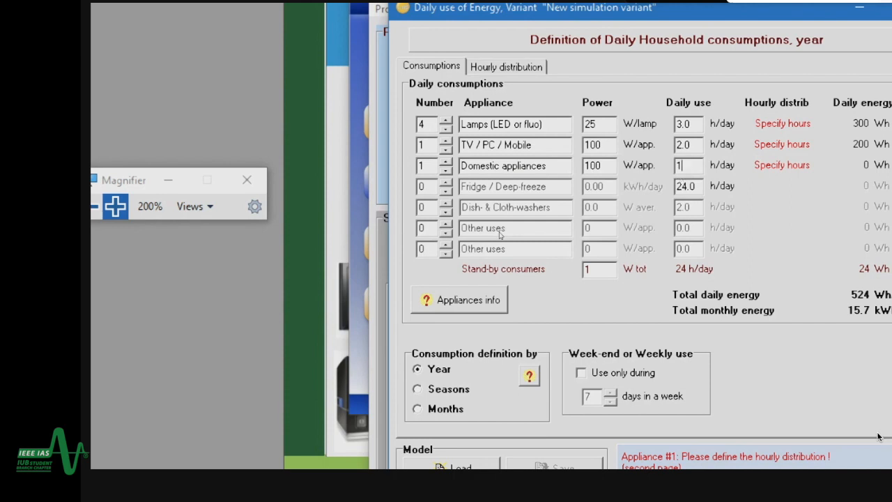
left_click(861, 197)
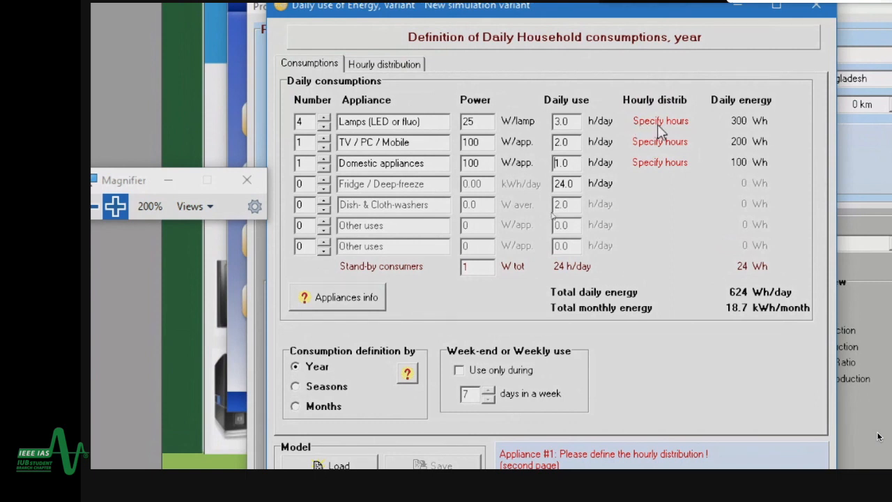
Step: View the hourly distribution of the household appliances and return to the daily consumptions
left_click(372, 66)
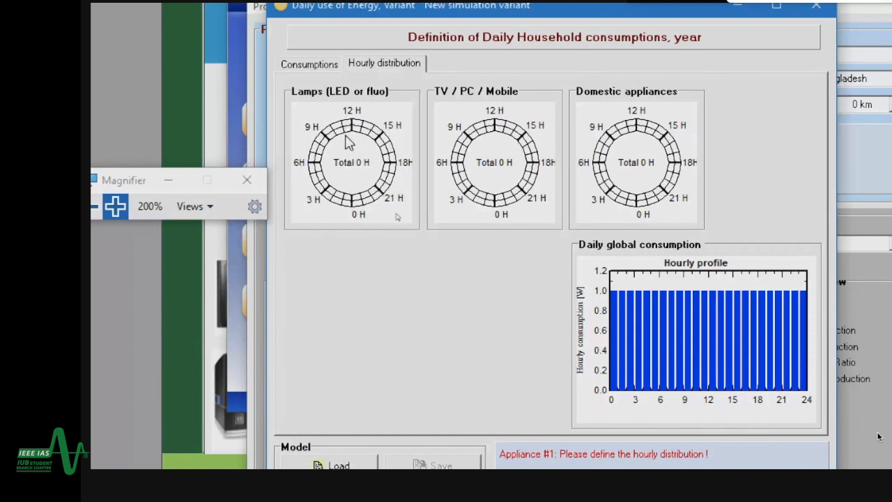
left_click(309, 66)
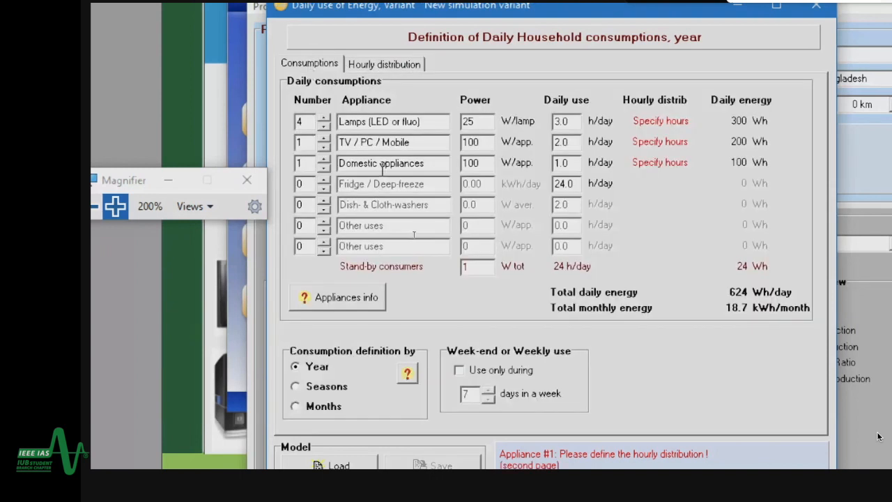
Step: Define the hourly distribution of the lamps as 3 hours of use, from 18 H to 21 H
left_click(355, 67)
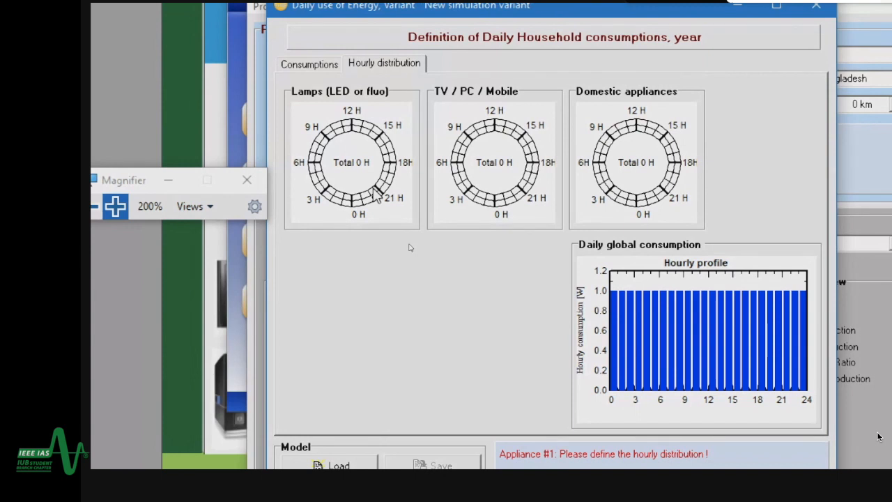
left_click(388, 179)
left_click(386, 176)
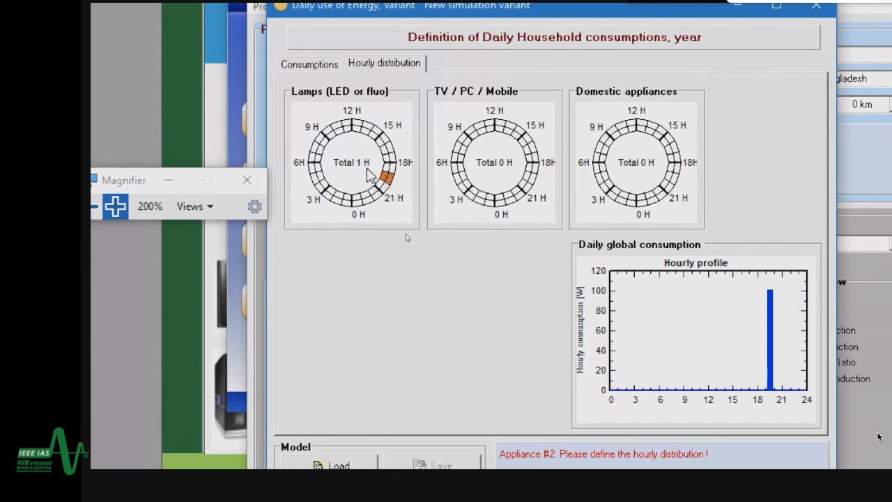
left_click(386, 188)
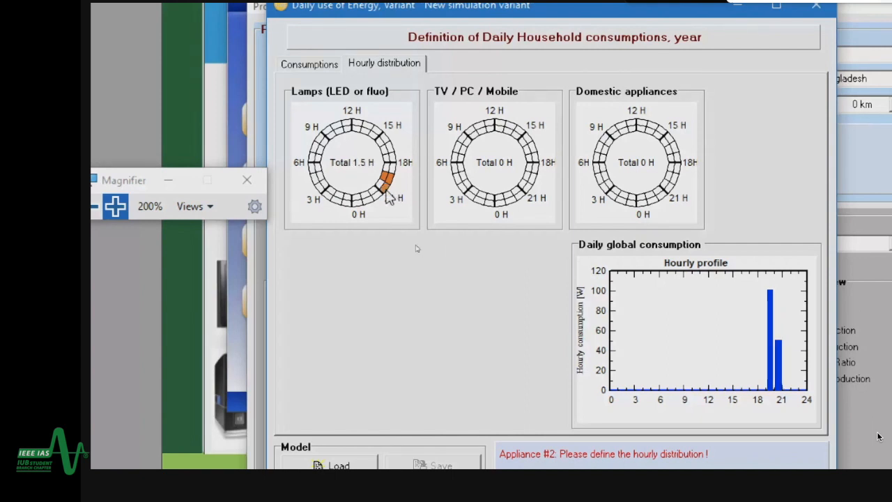
left_click(379, 189)
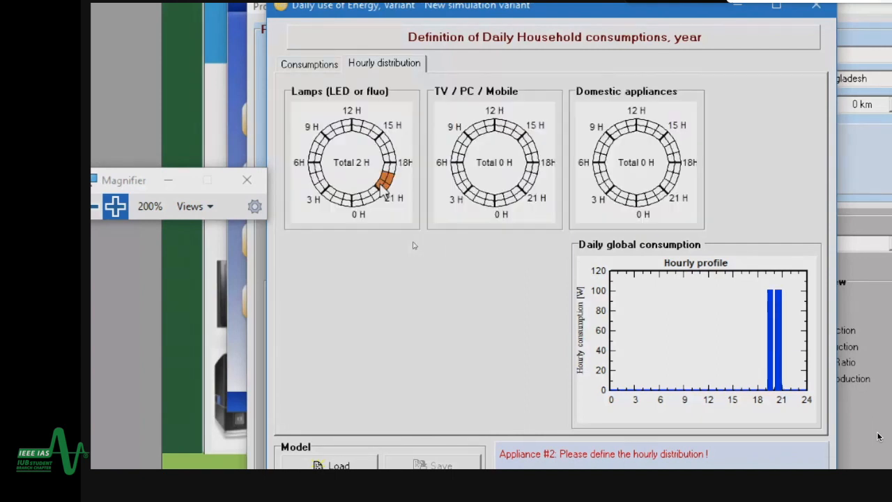
left_click(392, 169)
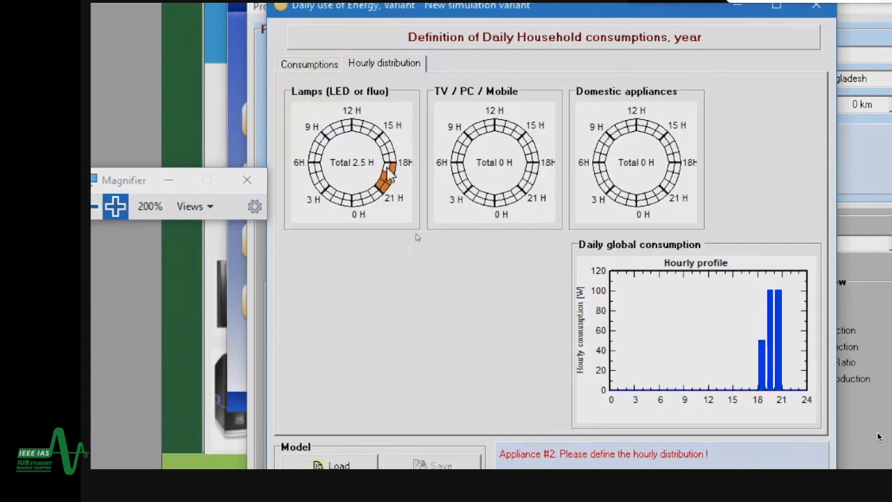
left_click(387, 171)
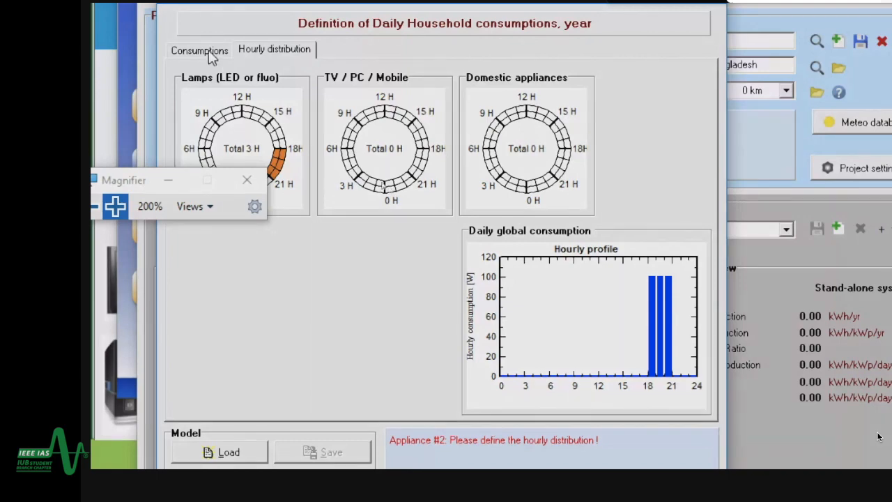
Step: Check the TV / PC / Mobile daily use and assign its 2 hours from 19 H to 21 H in the hourly distribution
left_click(212, 54)
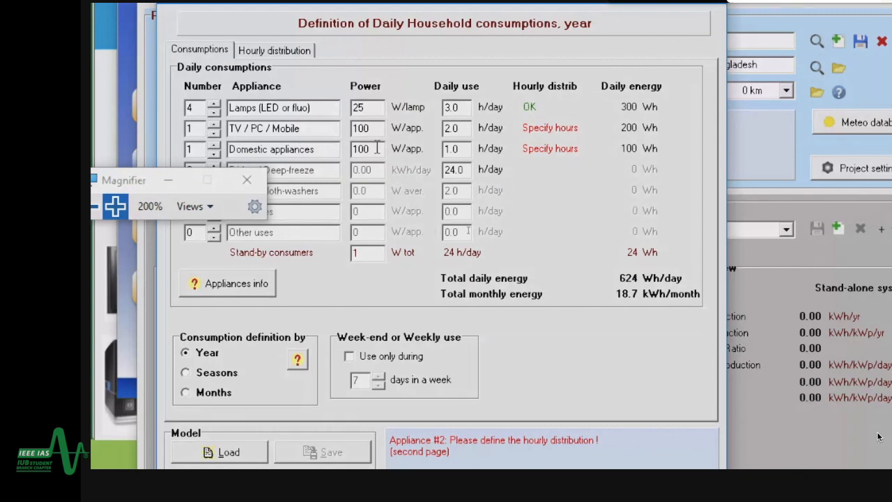
left_click(291, 54)
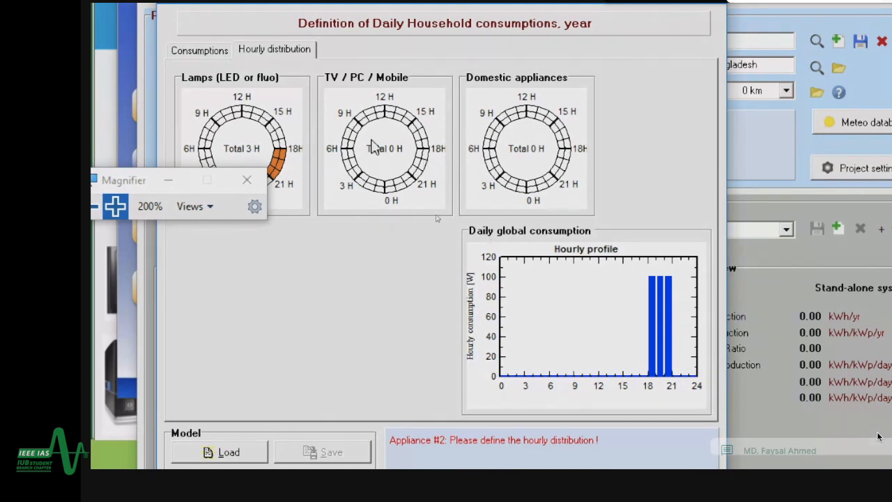
left_click(200, 50)
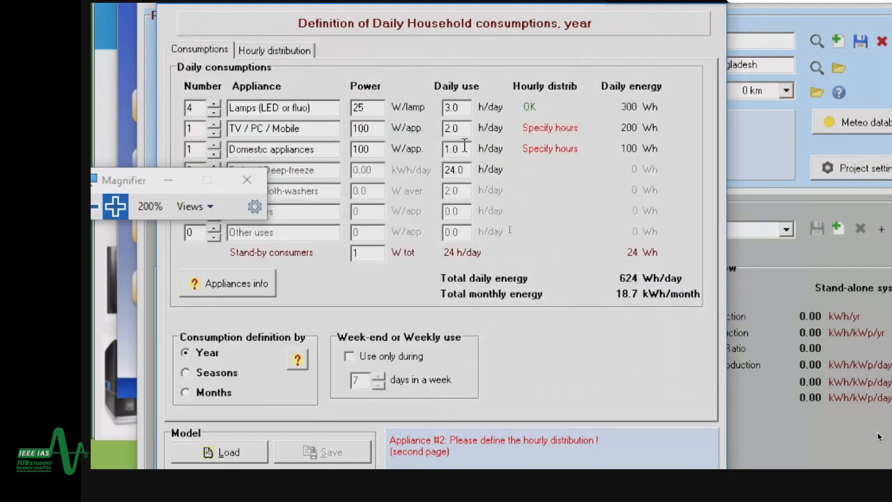
left_click(257, 51)
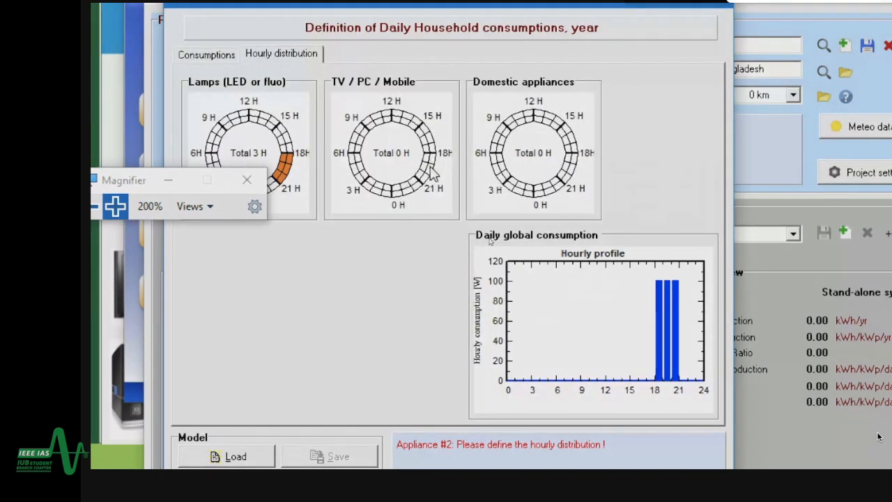
left_click(430, 168)
left_click(424, 163)
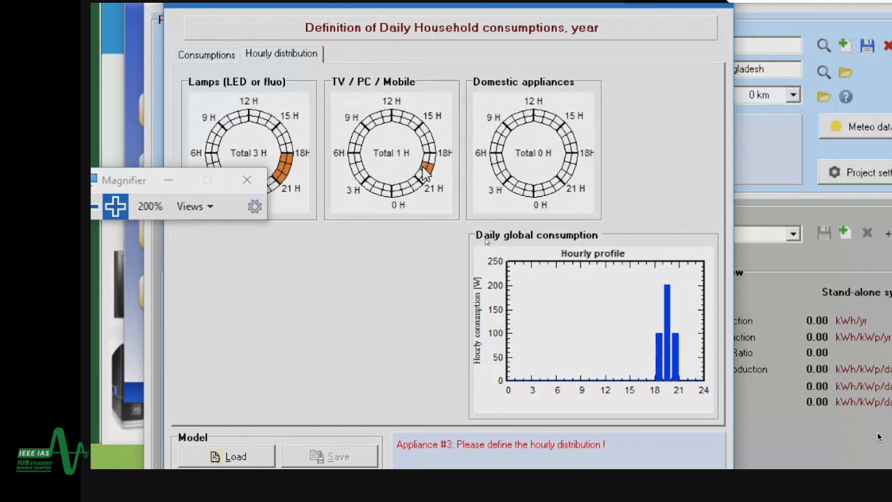
left_click(423, 175)
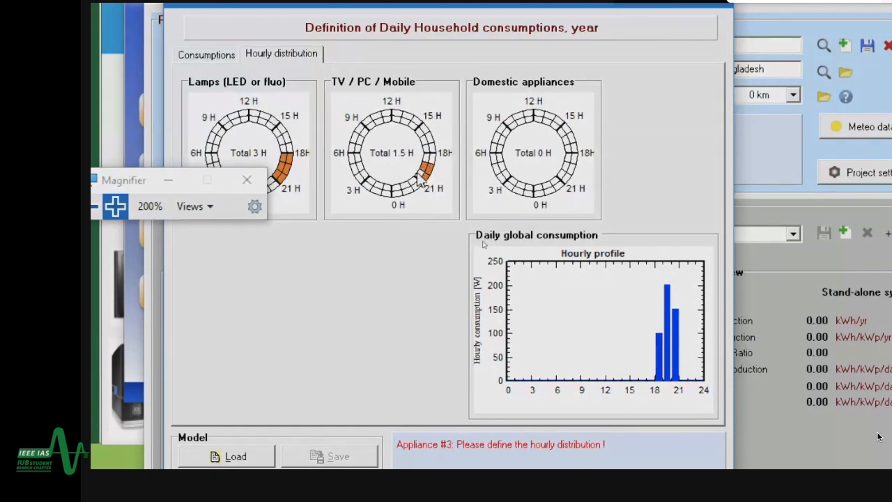
left_click(420, 177)
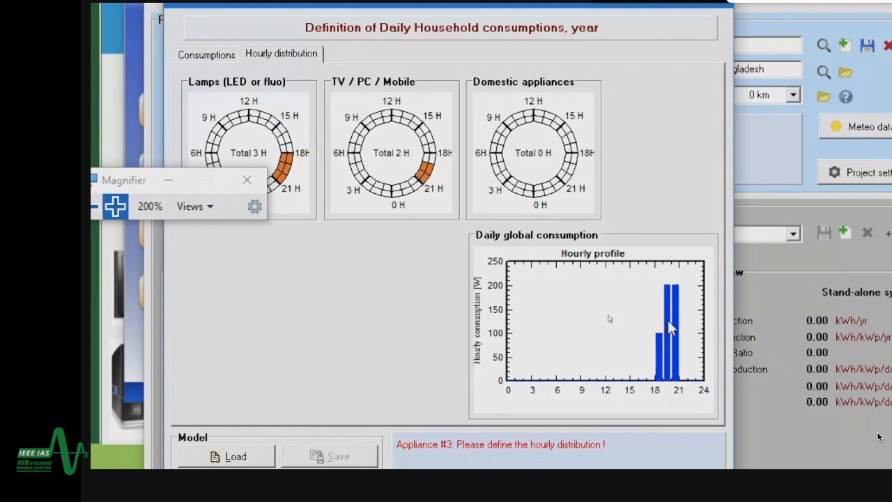
Step: Assign the Domestic appliances' 1 hour of use from 19 H to 20 H and accept the household consumption definition
left_click(209, 56)
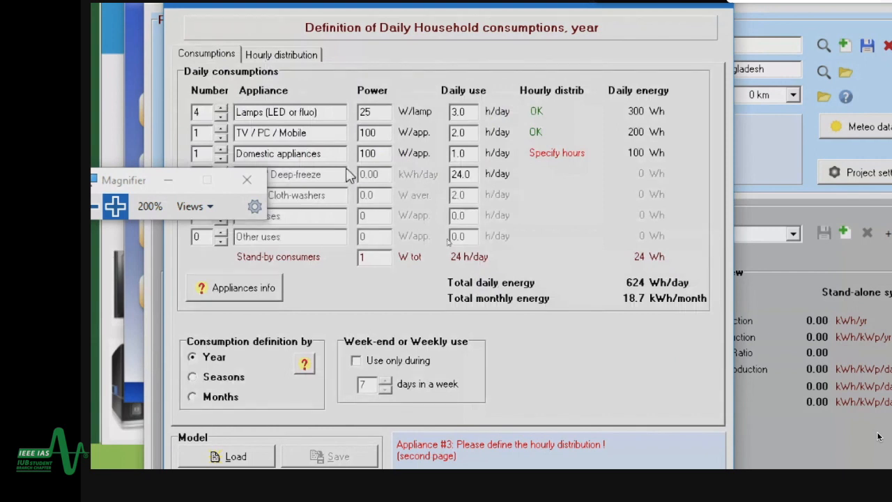
left_click(297, 60)
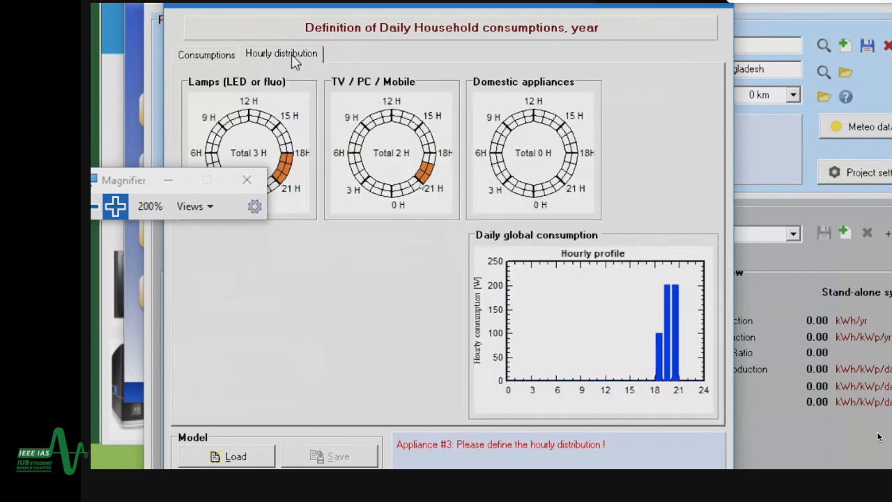
left_click(574, 173)
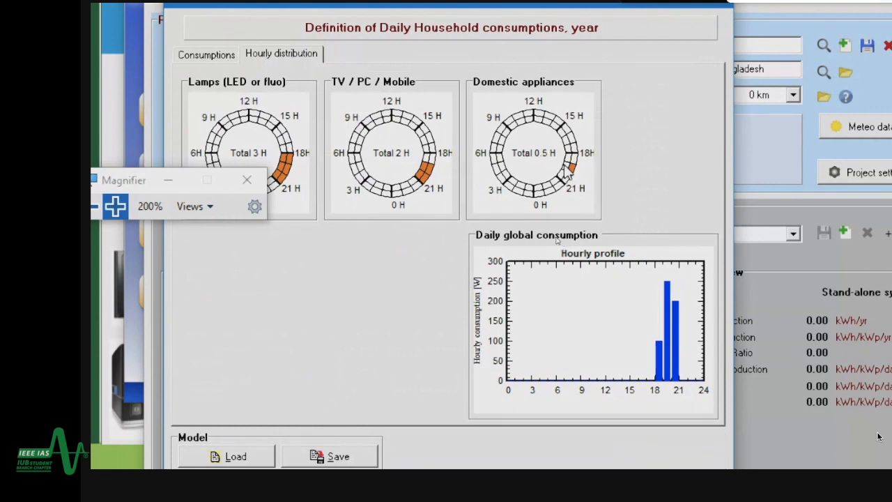
left_click(565, 169)
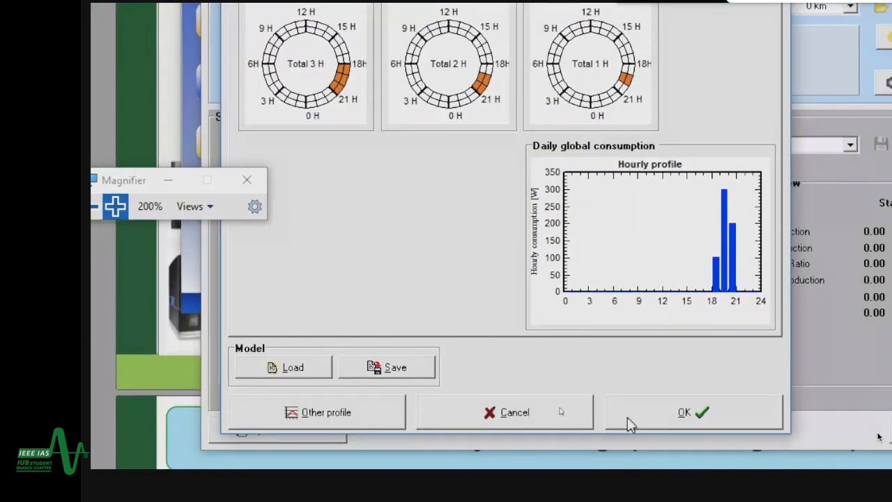
left_click(627, 418)
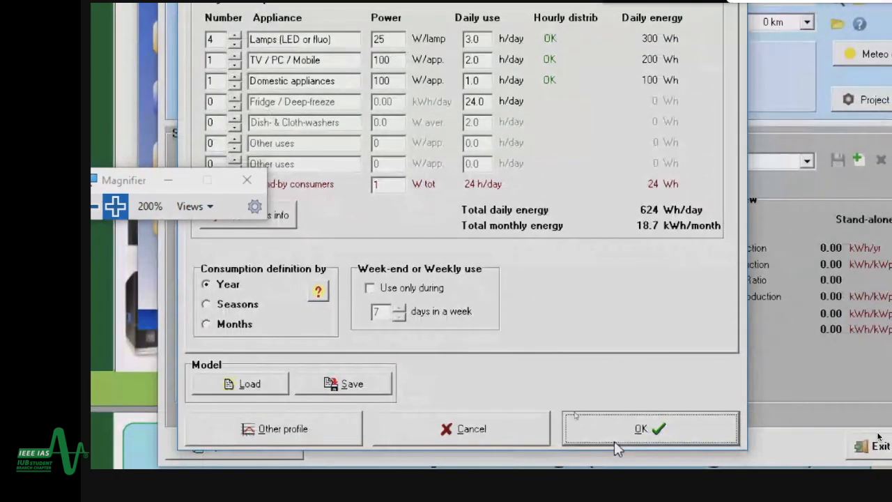
left_click(606, 435)
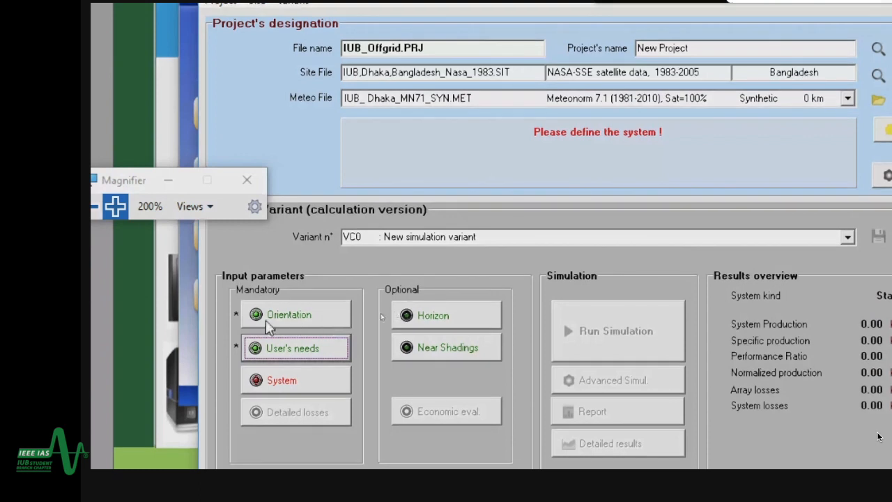
Step: Open the stand-alone system design and set the requested autonomy to 2 days and the battery voltage to 24 V
left_click(294, 382)
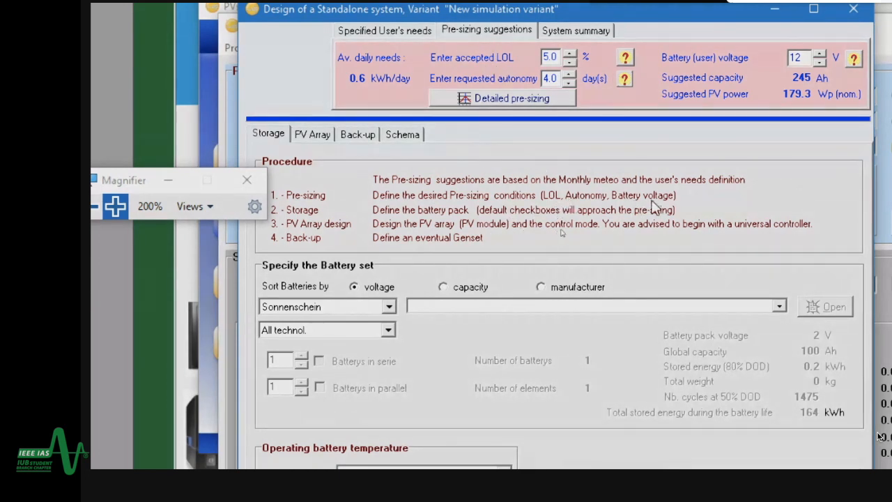
double_click(556, 78)
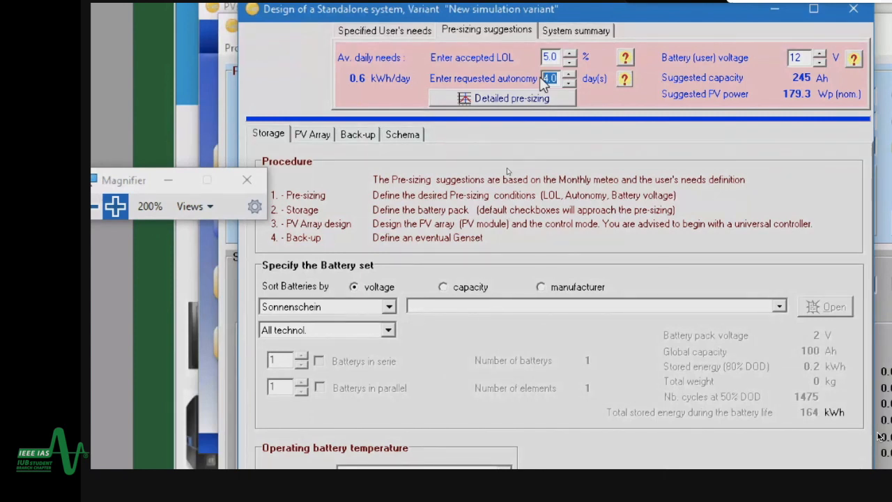
type("2")
key("Return")
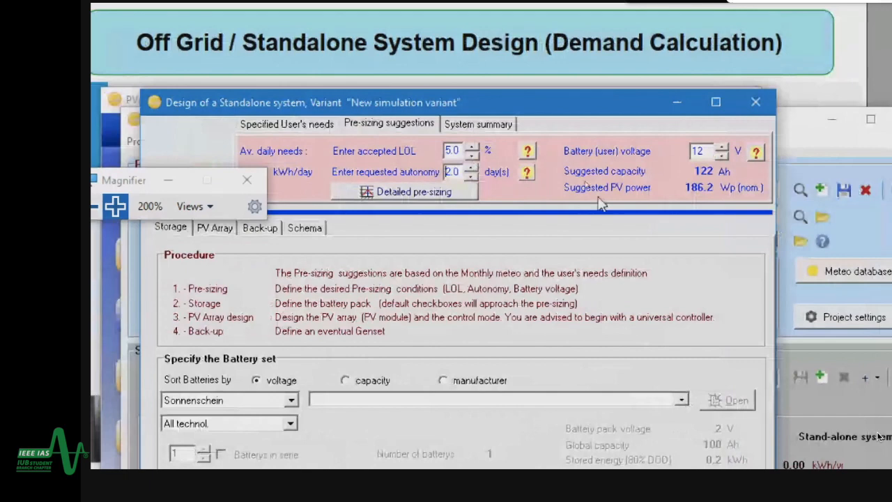
double_click(700, 152)
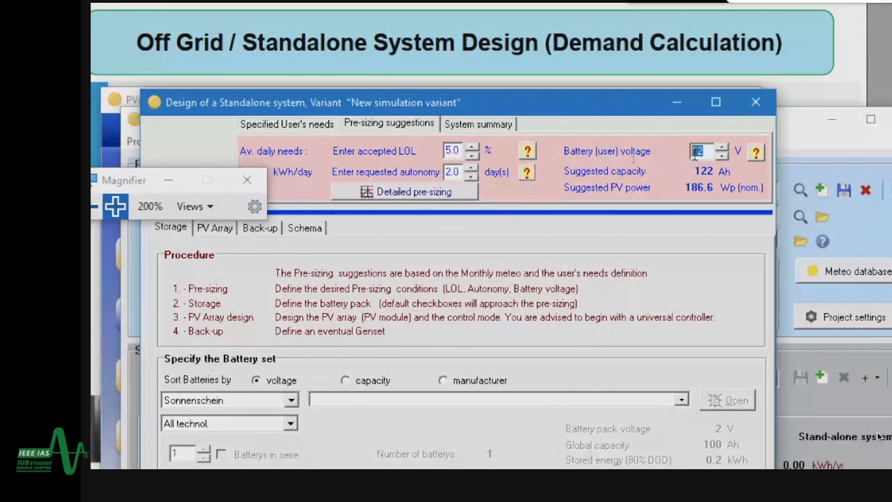
type("24")
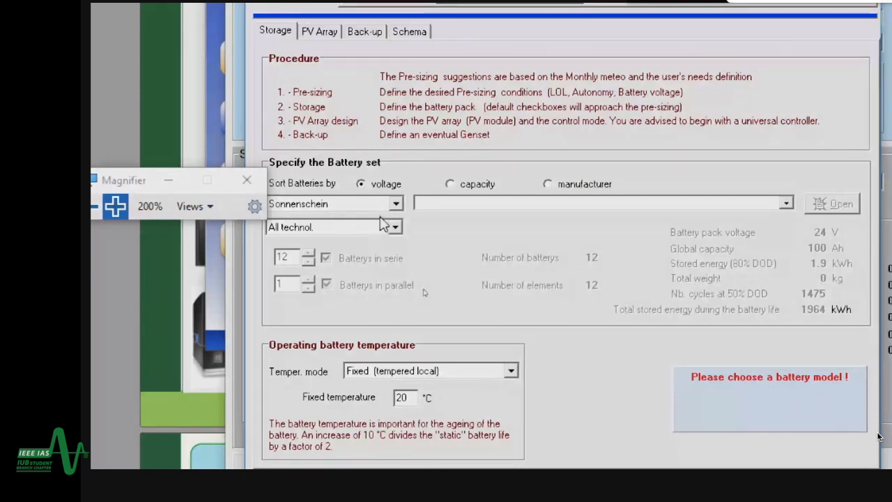
Step: Set the battery manufacturer filter to All Manufacturers
left_click(375, 202)
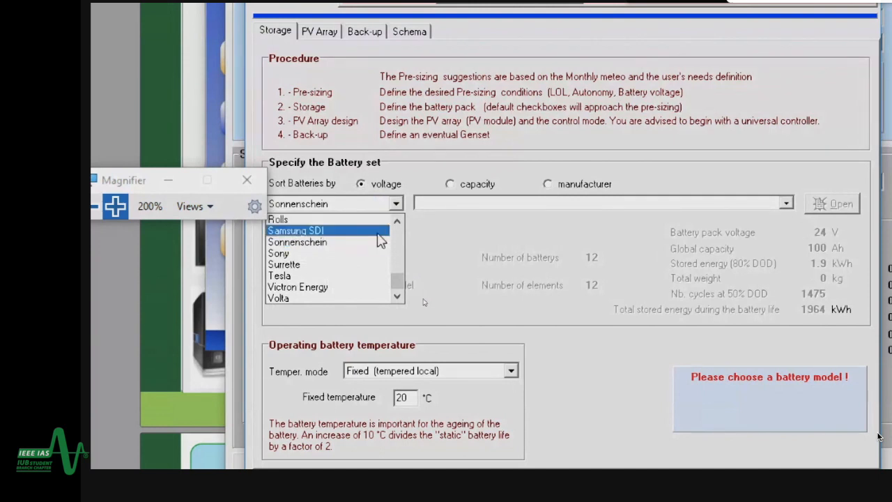
scroll(403, 291, "up", 1)
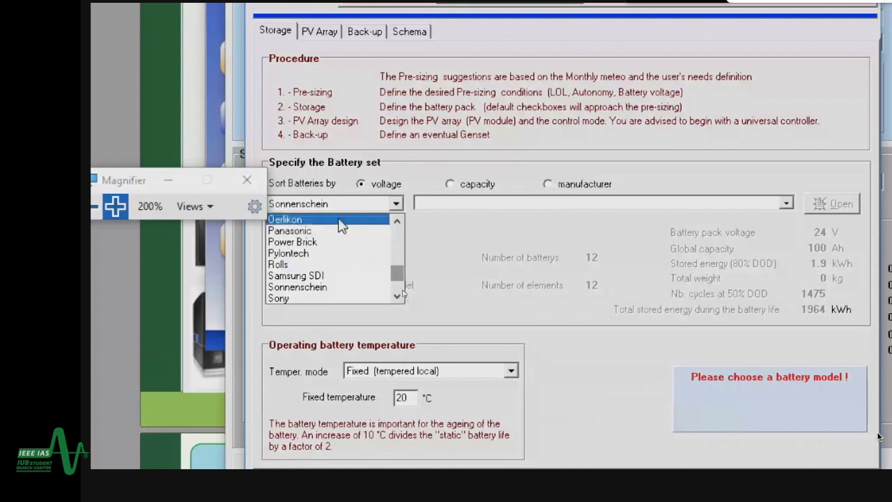
left_click_drag(398, 274, 398, 230)
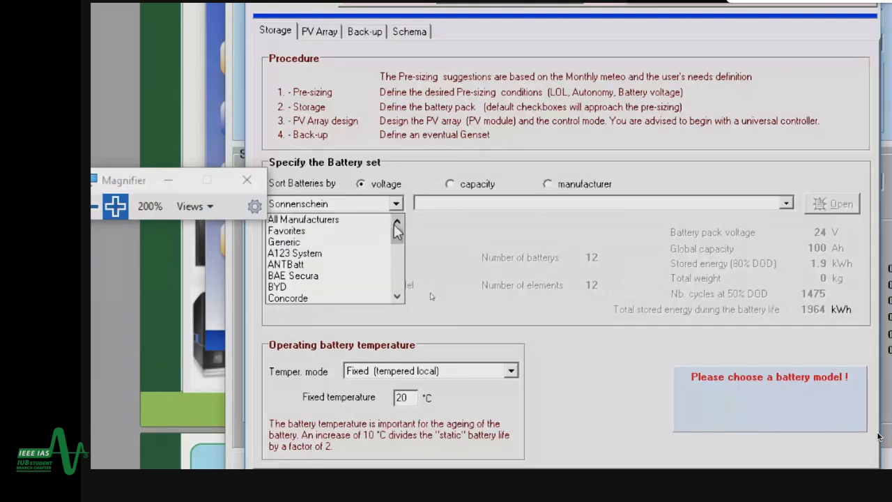
left_click(371, 220)
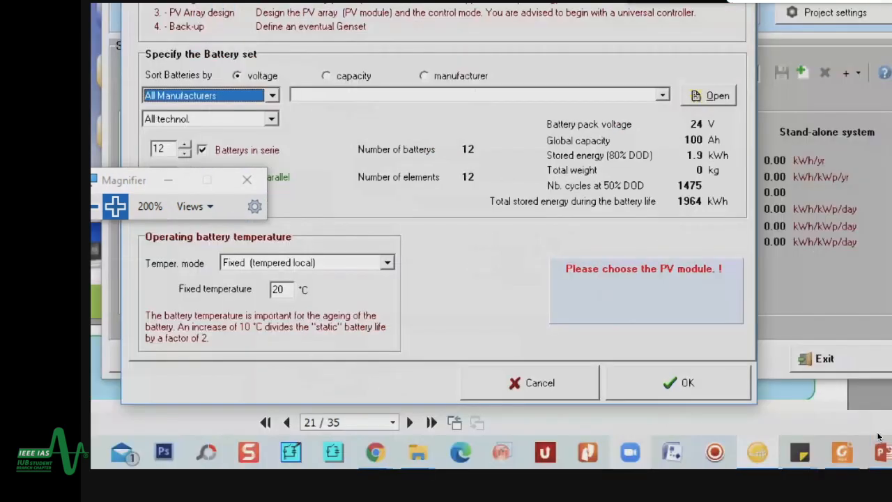
Step: Consult the off-grid design slides, return to PVsyst and choose the Hoppecke 12 V, 101 Ah Sun power VL OPzS battery for the battery set
left_click(846, 451)
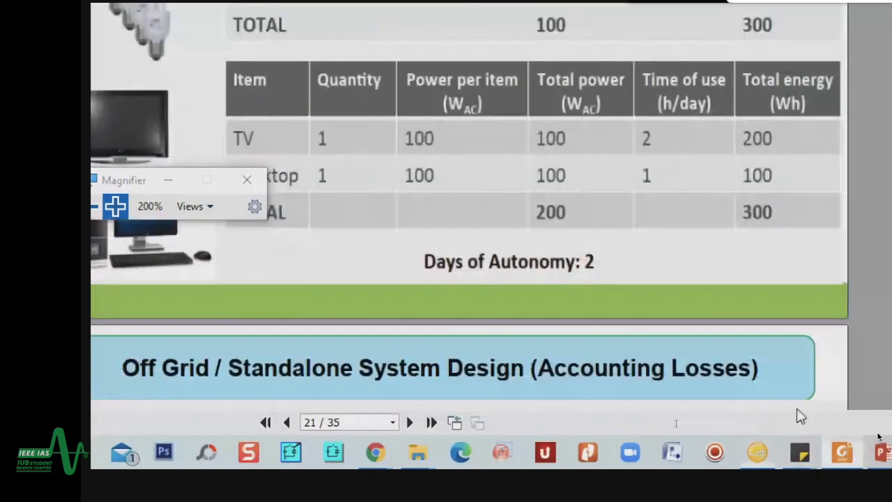
scroll(413, 250, "down", 5)
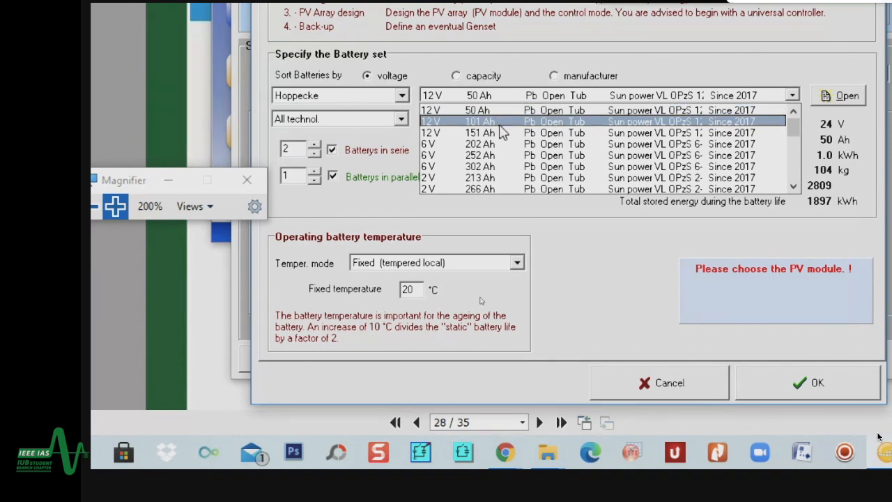
key("Down")
key("Down")
key("Down")
key("Down")
key("Down")
key("Down")
key("Down")
key("Down")
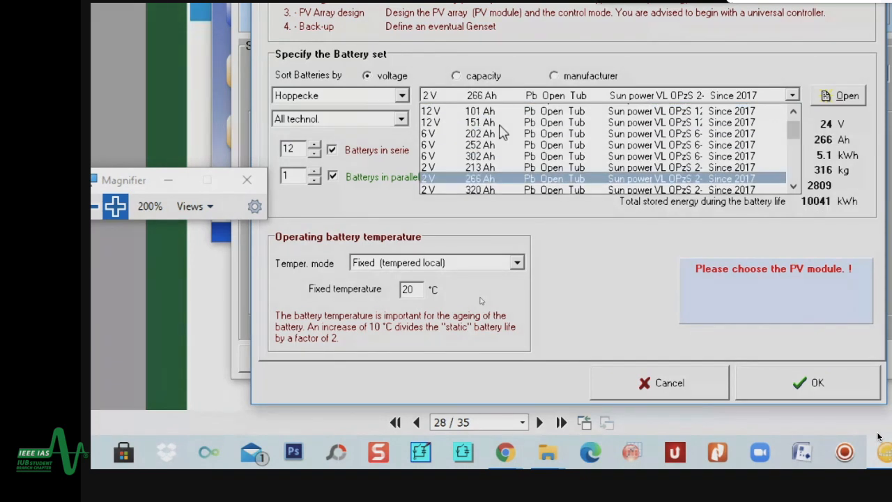
key("Up")
key("Up")
key("Up")
key("Up")
key("Up")
key("Up")
key("Up")
key("Up")
key("Down")
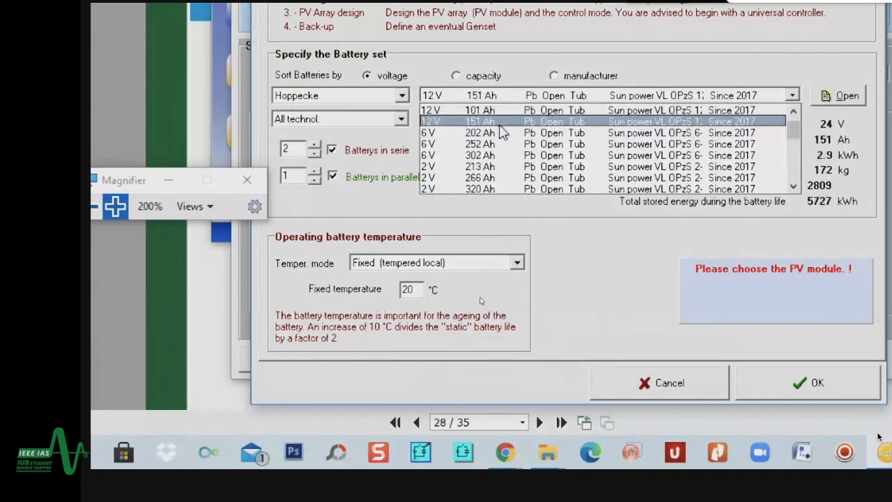
key("Up")
key("Up")
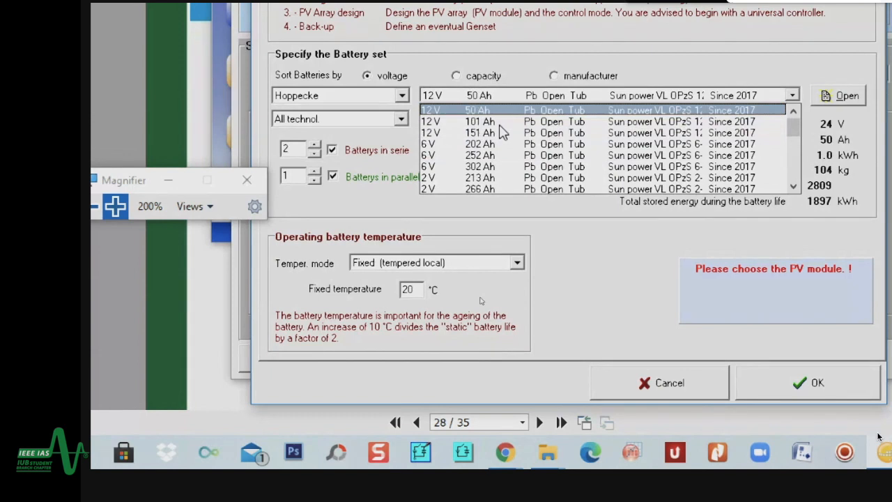
key("Down")
key("Down")
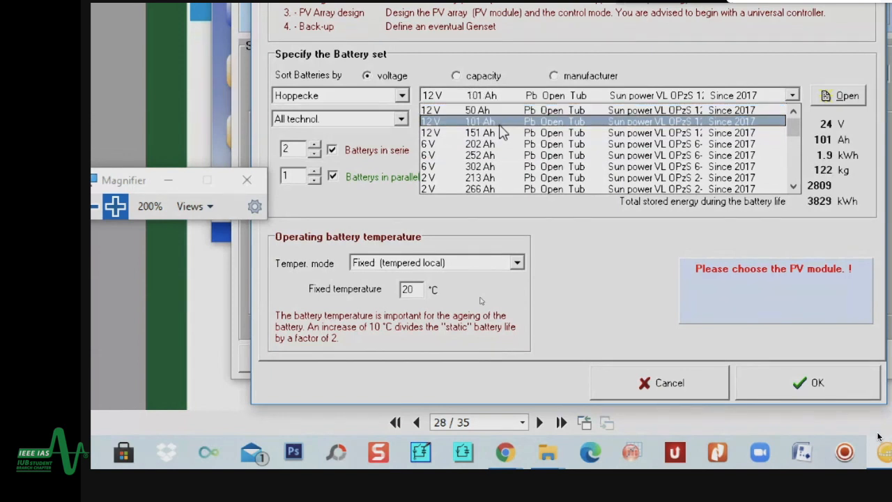
key("Up")
left_click(499, 124)
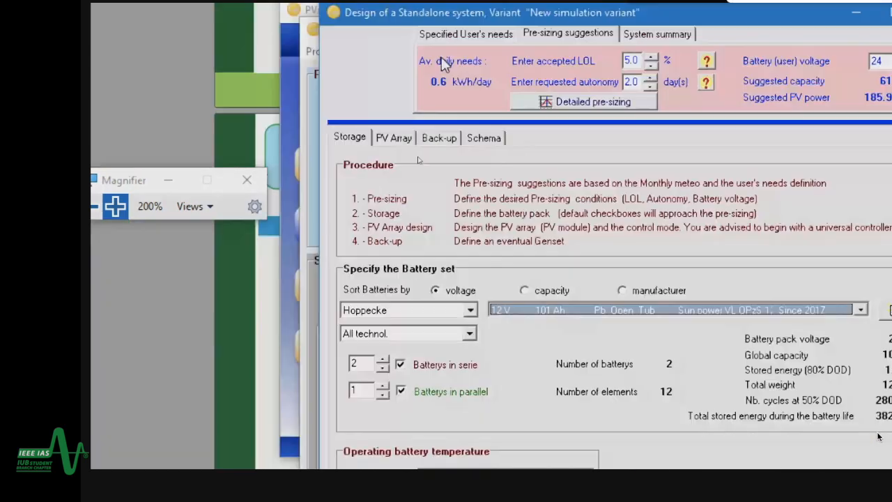
Step: Open the PV array design, look up the example panel specifications in the design slides and return to PVsyst
left_click(272, 11)
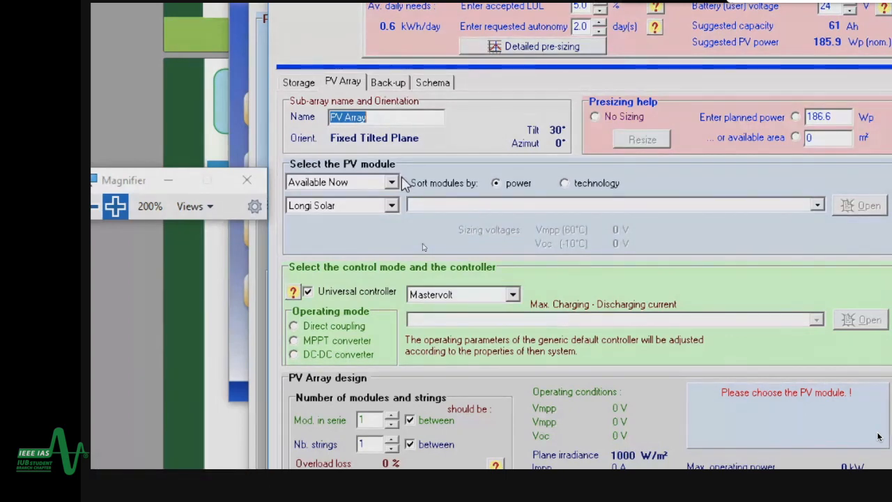
left_click(418, 209)
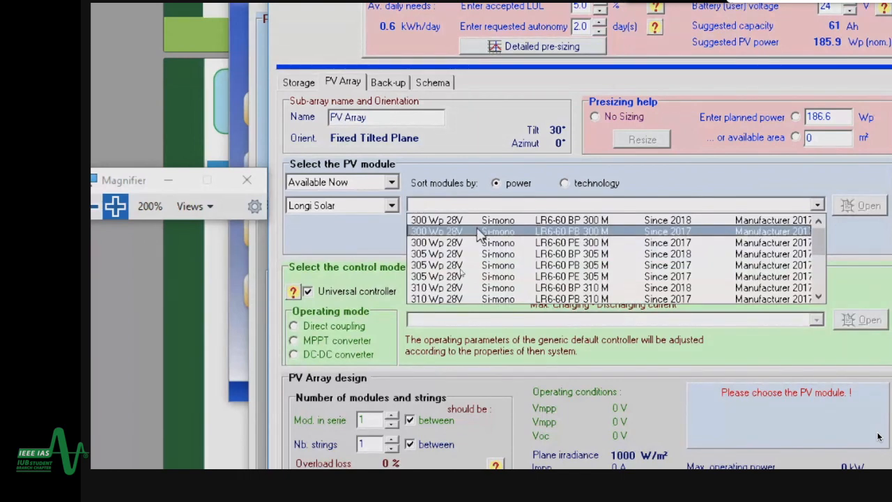
left_click(448, 179)
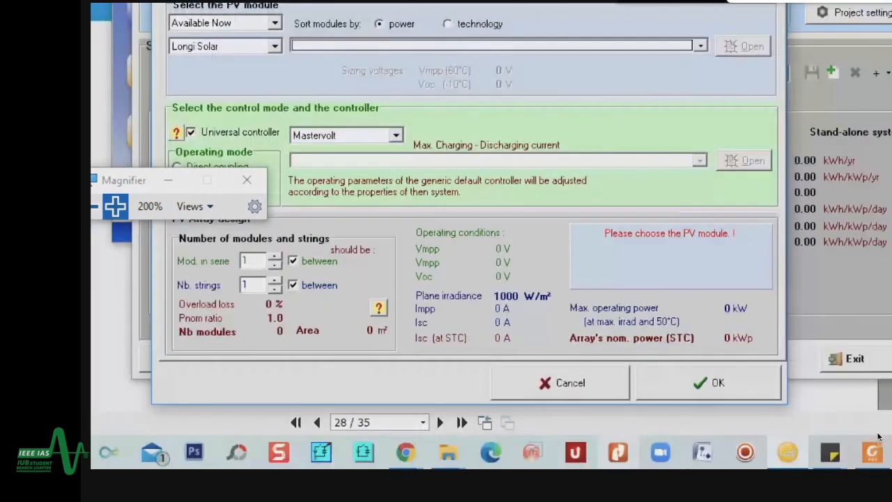
left_click(886, 455)
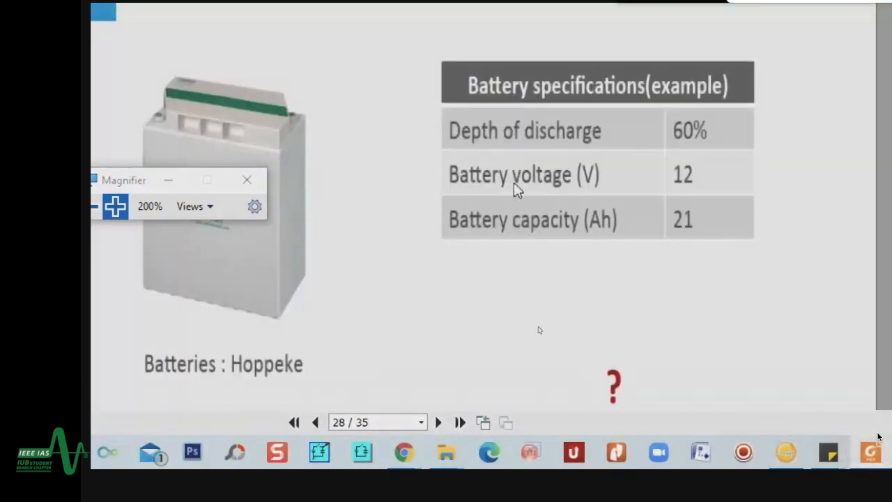
scroll(513, 184, "up", 3)
scroll(513, 194, "up", 10)
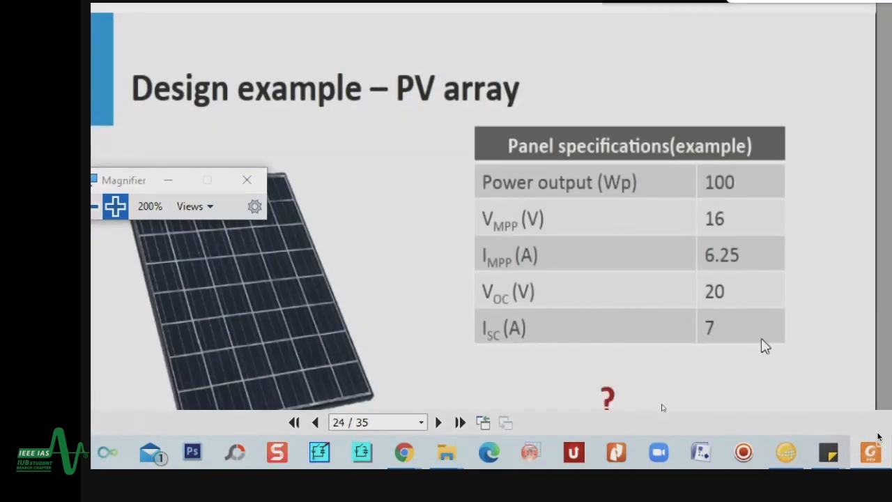
left_click(778, 458)
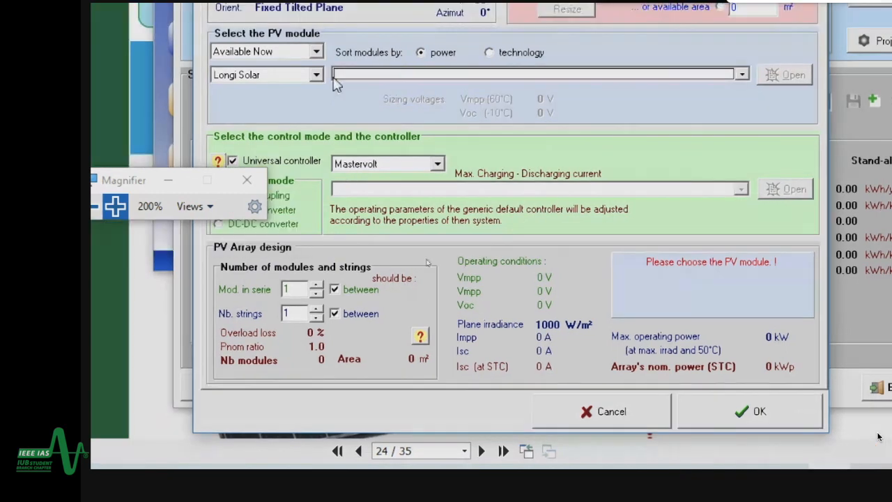
Step: Browse the Longi Solar module list and set the PV module manufacturer filter to All Manufacturers
left_click(340, 80)
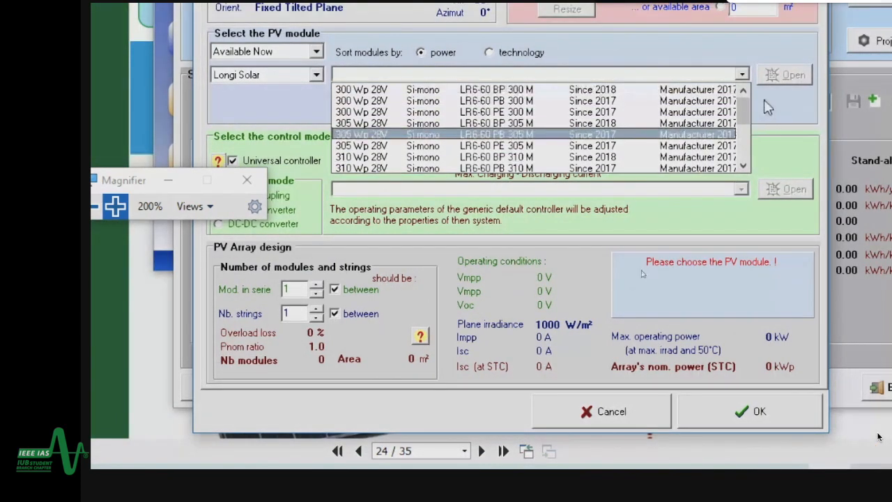
mouse_move(745, 106)
left_mouse_down()
mouse_move(747, 146)
mouse_move(743, 96)
left_mouse_up()
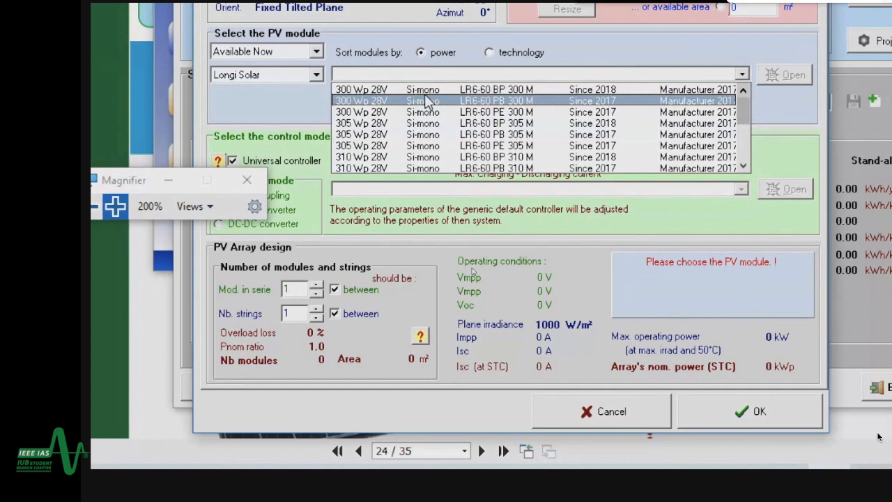
left_click(320, 74)
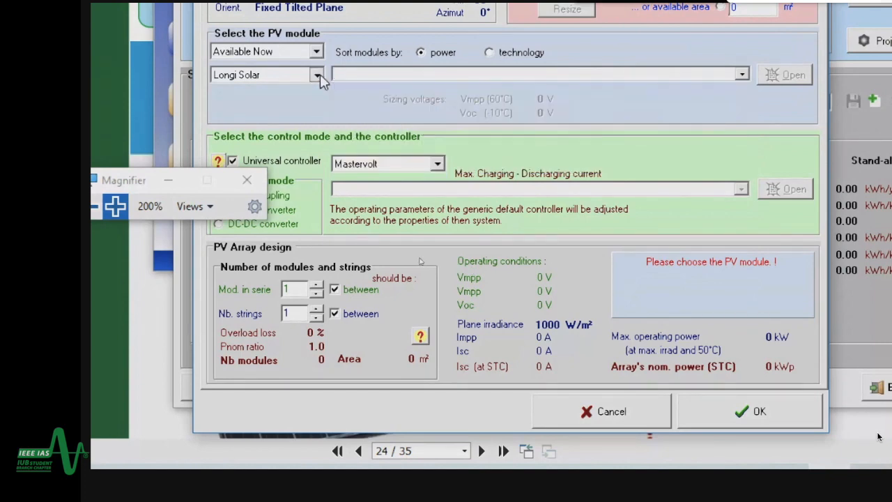
left_click(318, 75)
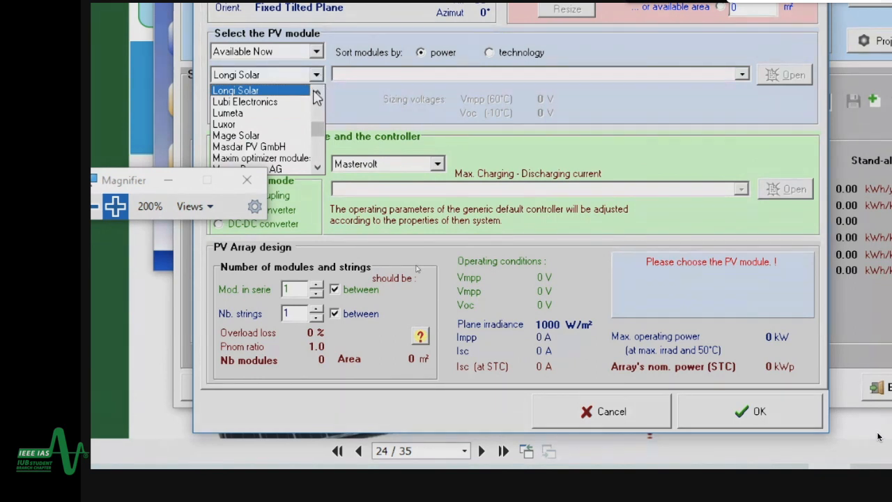
left_click(305, 53)
left_click(304, 53)
left_click(304, 53)
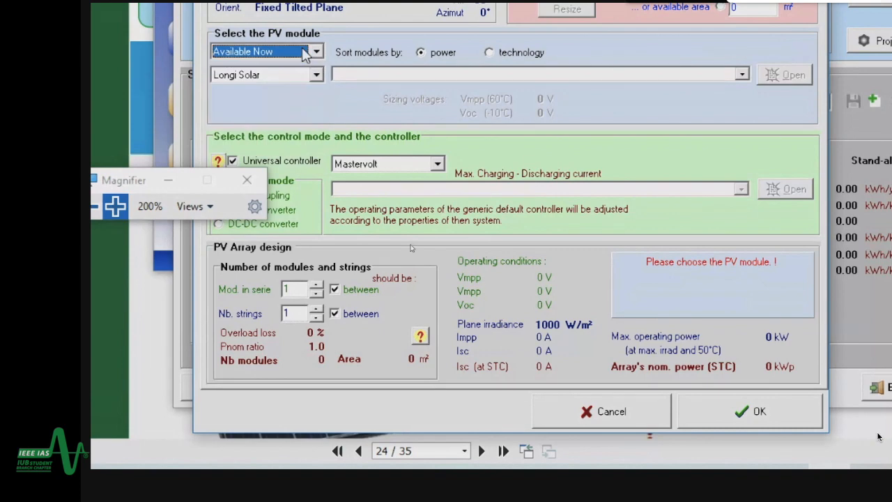
left_click(291, 73)
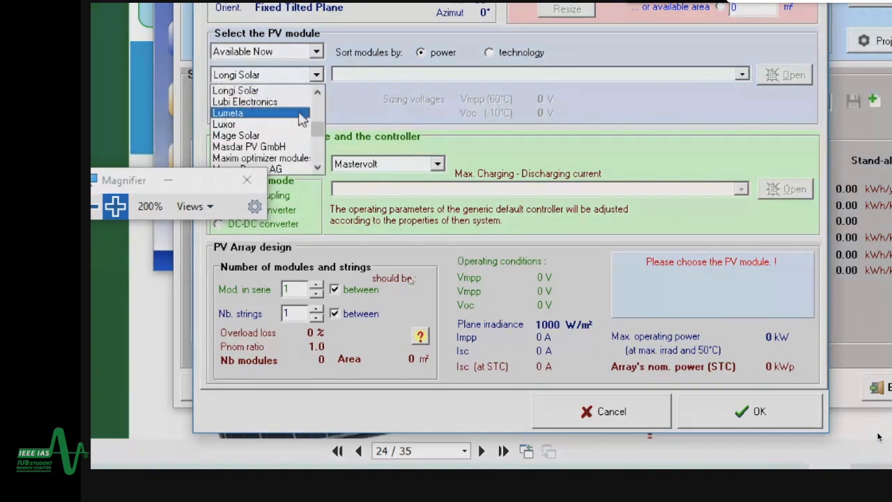
left_click_drag(326, 137, 318, 99)
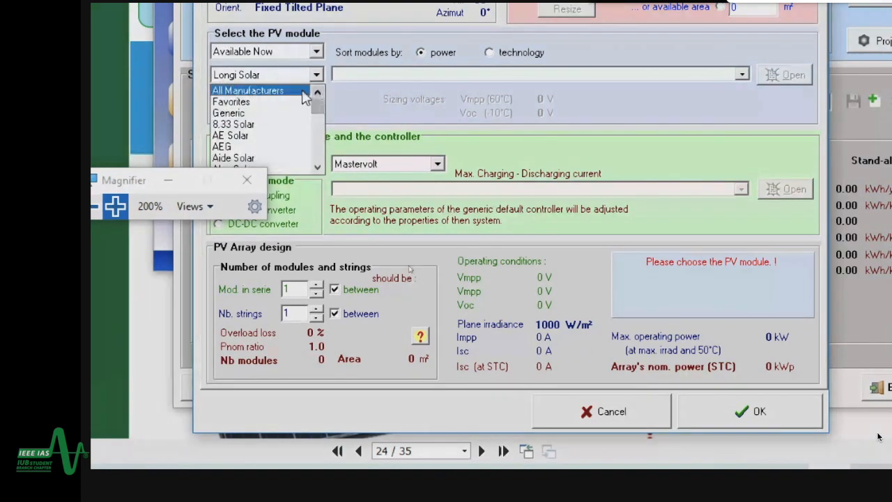
left_click(298, 90)
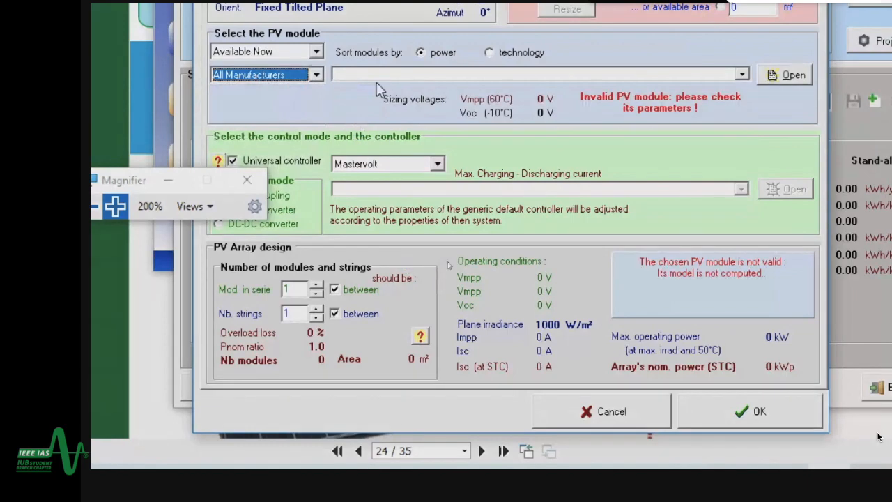
Step: Choose the 100 Wp, 16 V Si-mono TDB125X125-36-P 100W module from Sun Earth Solar Power for the array
left_click(411, 74)
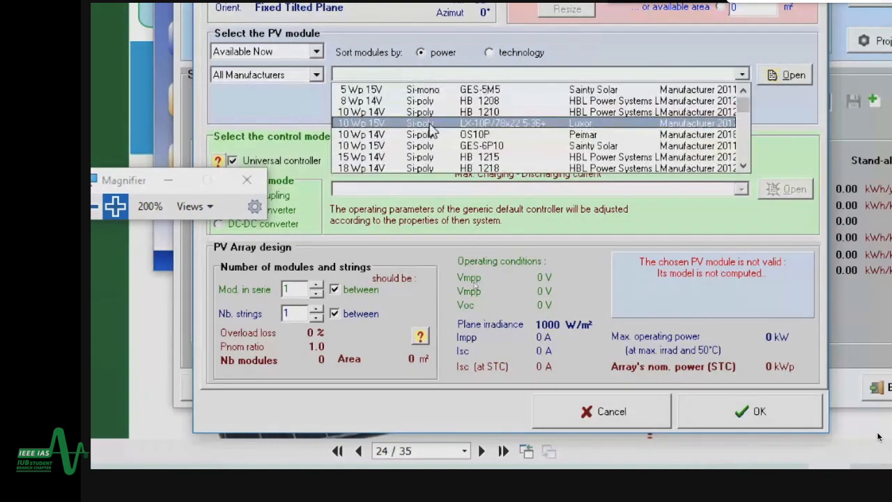
scroll(431, 130, "down", 10)
scroll(431, 129, "down", 10)
scroll(432, 130, "down", 10)
scroll(432, 129, "down", 10)
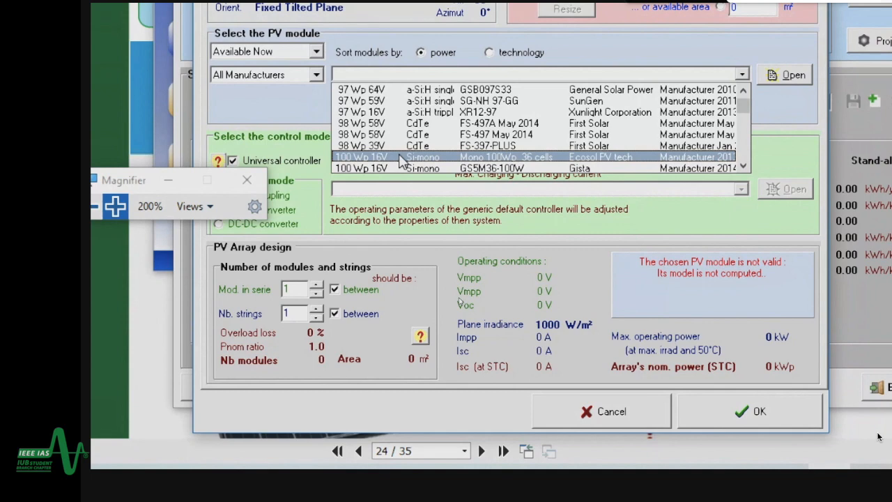
key("Down")
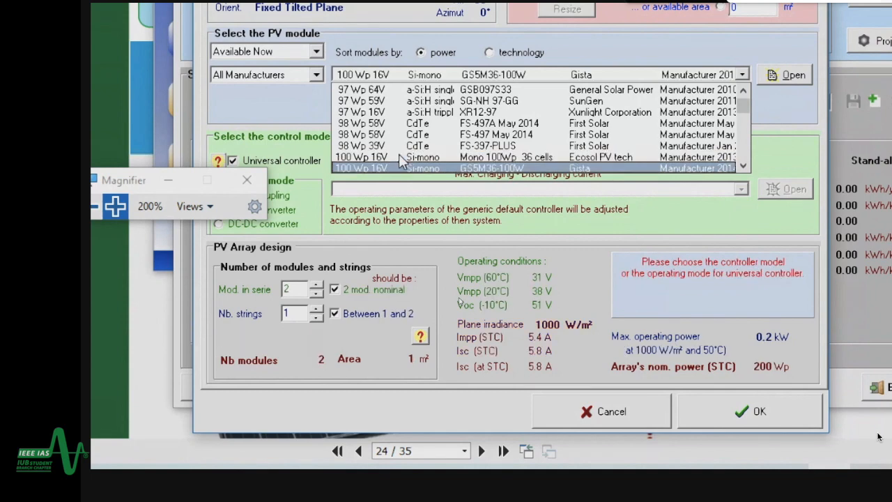
key("Up")
key("Down")
key("Down")
key("Down")
key("Down")
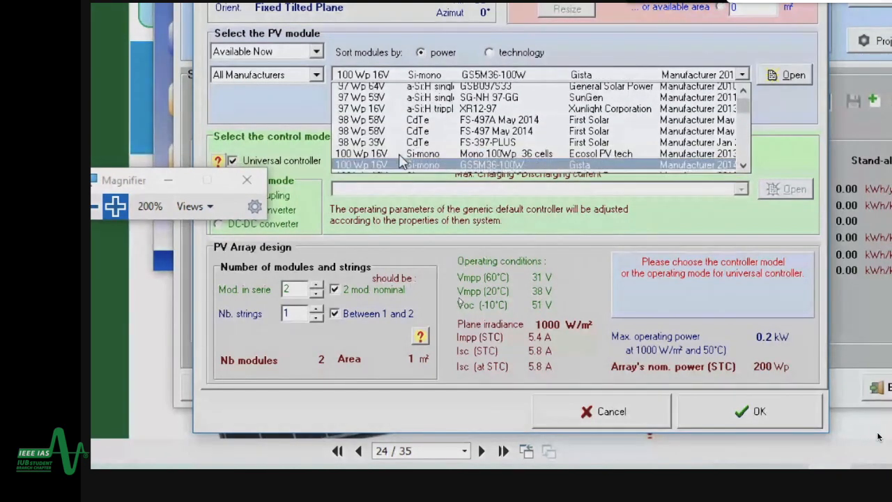
key("Down")
key("Down")
key("Down")
key("Down")
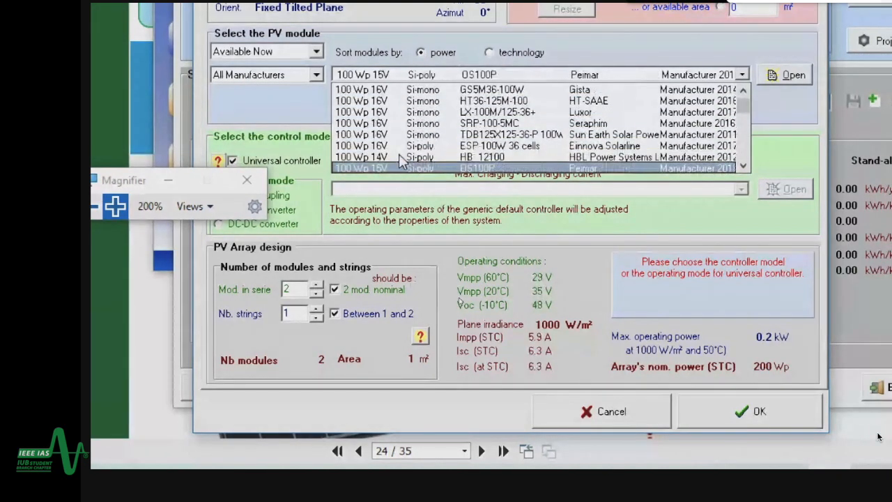
key("Down")
key("Down")
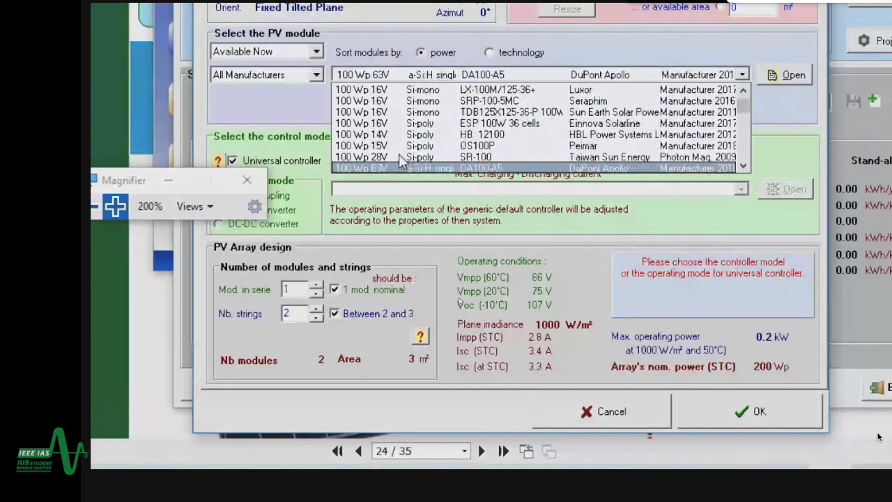
key("Up")
key("Up")
key("Up")
key("Up")
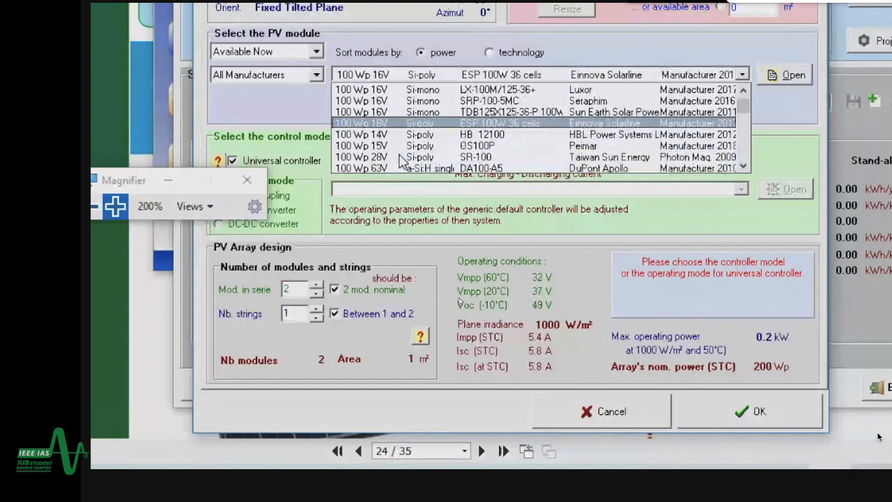
key("Up")
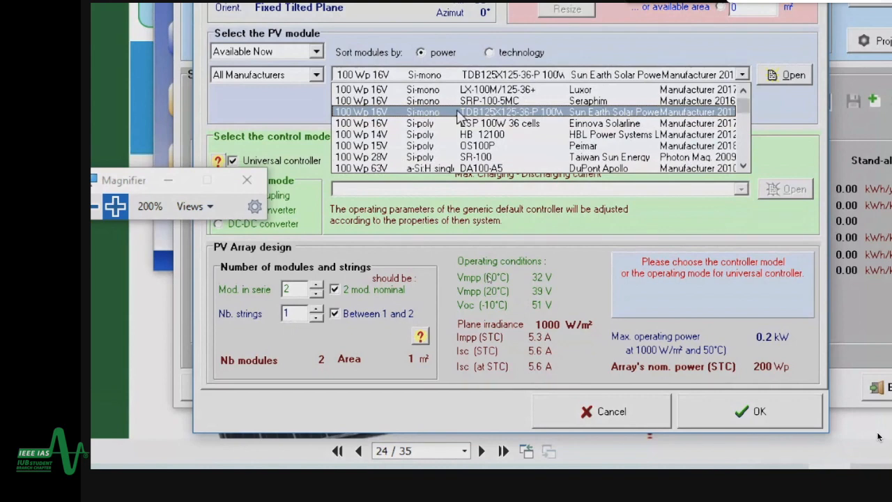
left_click(635, 112)
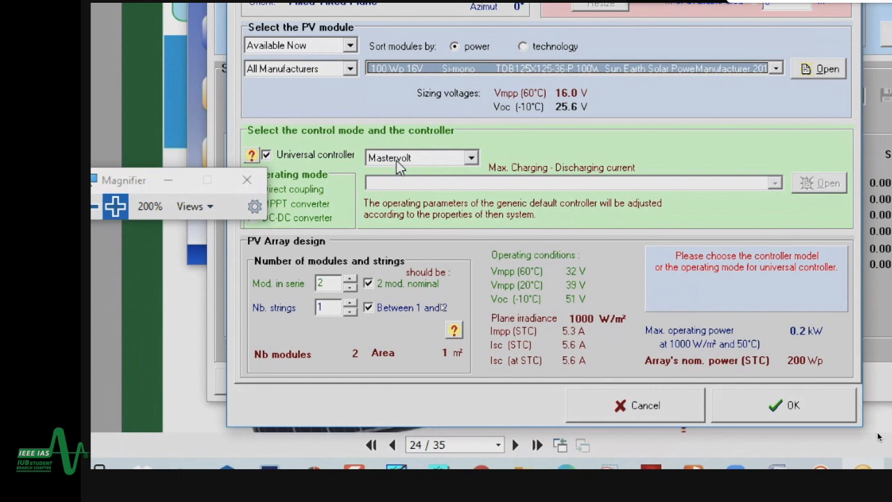
Step: Replace the universal controller with the Mastervolt SunCharge PS12C (12-24 V, 12 A charging, 8 A discharging) and accept the system design
left_click(335, 161)
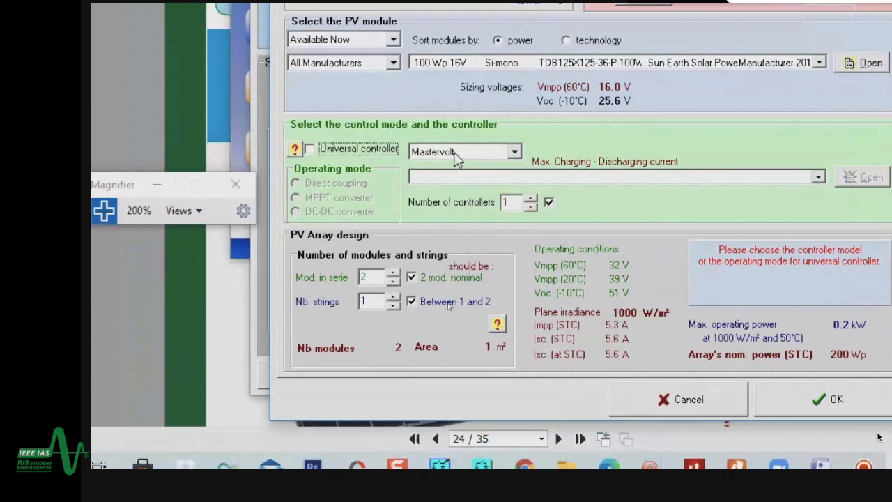
left_click(456, 155)
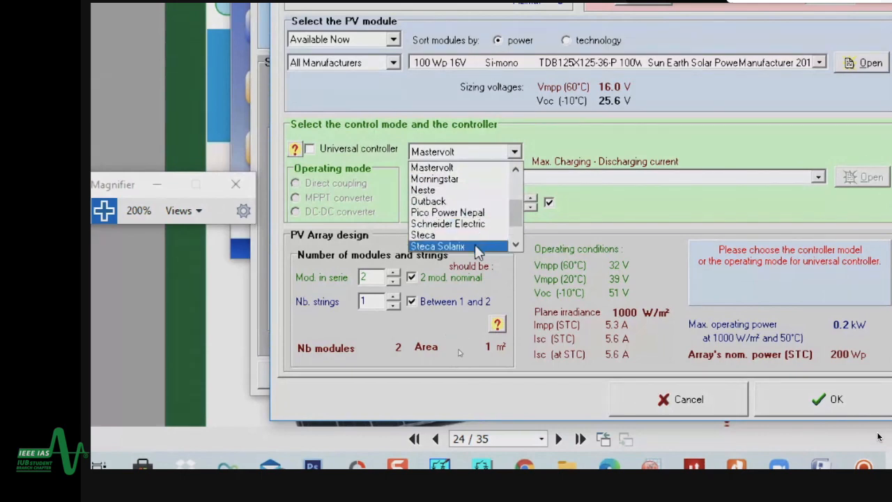
left_click(473, 157)
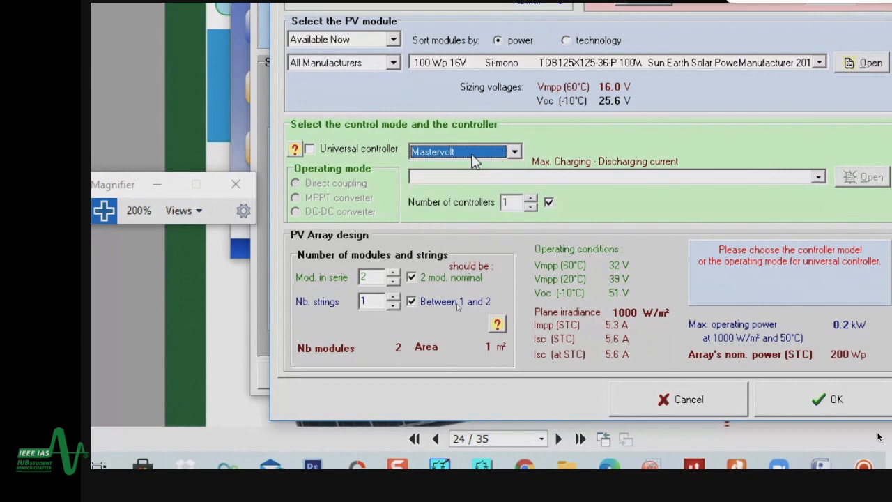
left_click(514, 177)
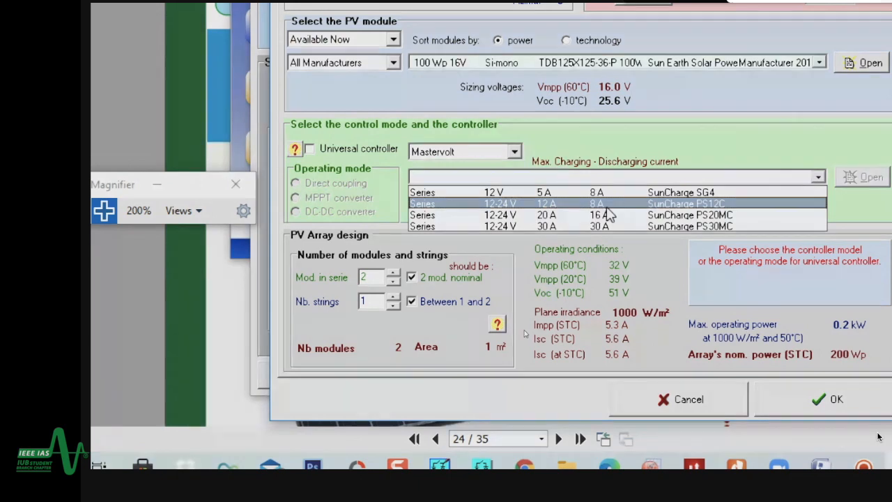
left_click(709, 206)
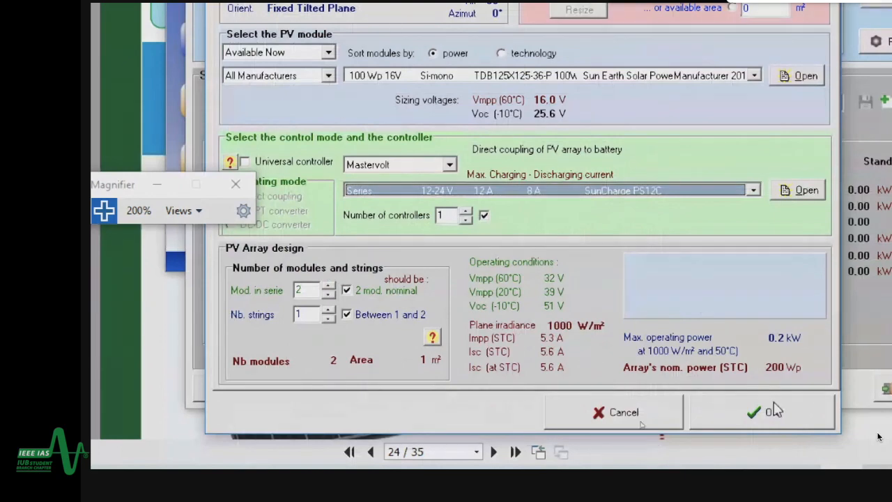
left_click(775, 414)
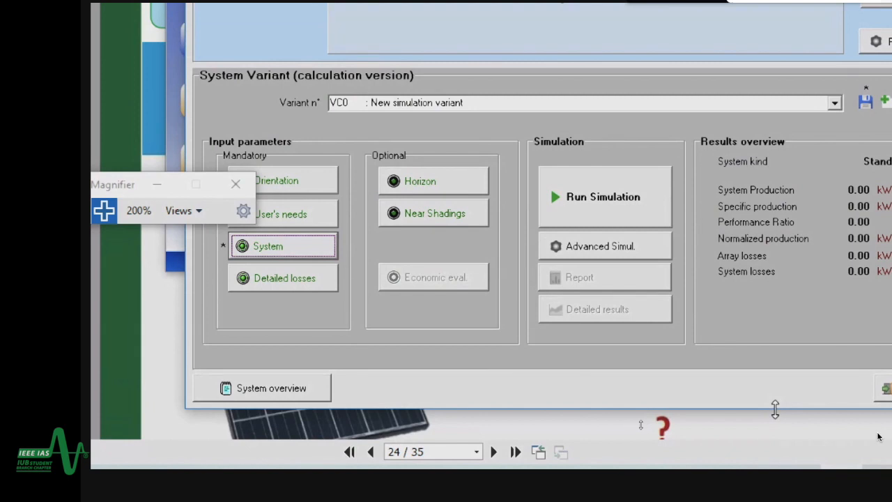
Step: Run the simulation and save the variant as IUB_Offgrid.VC0
left_click(612, 214)
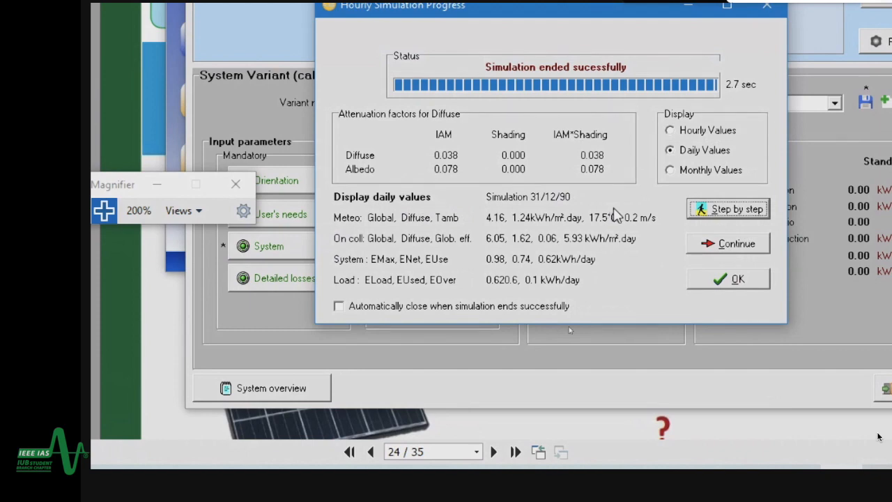
left_click(719, 280)
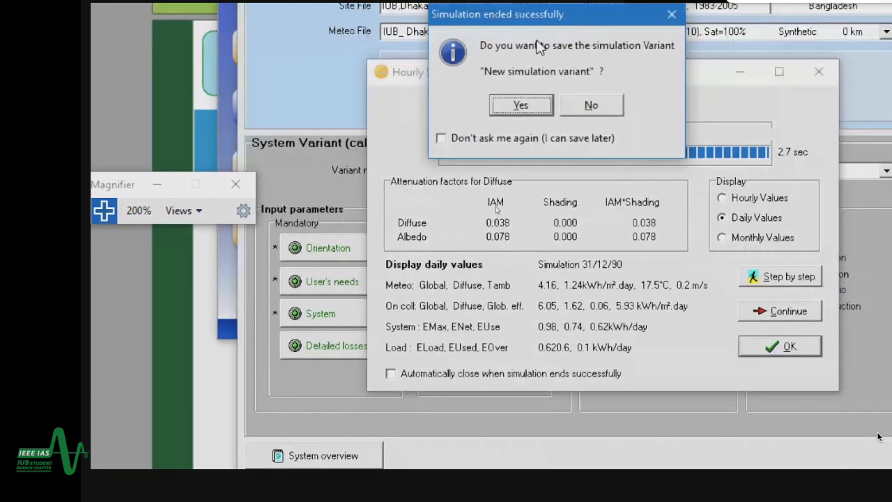
left_click(537, 105)
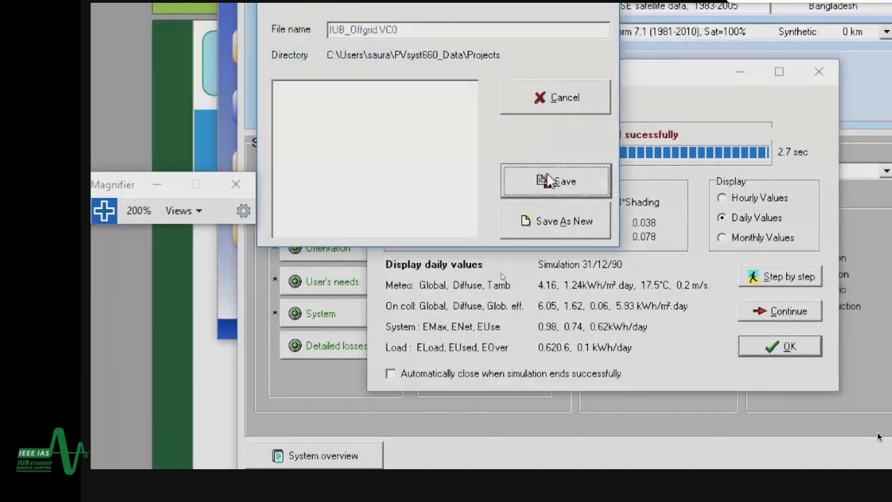
left_click(516, 180)
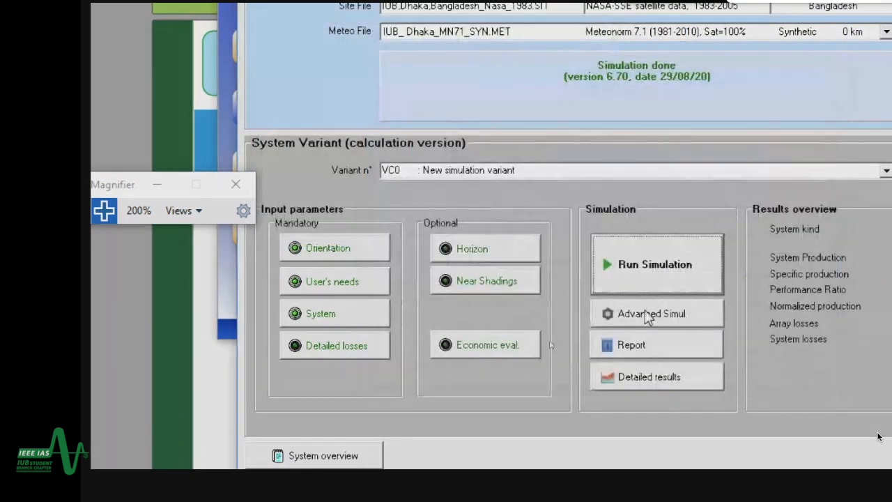
Step: Open the simulation report, review the simulation parameters and go to page 2 with the detailed user's needs
left_click(640, 347)
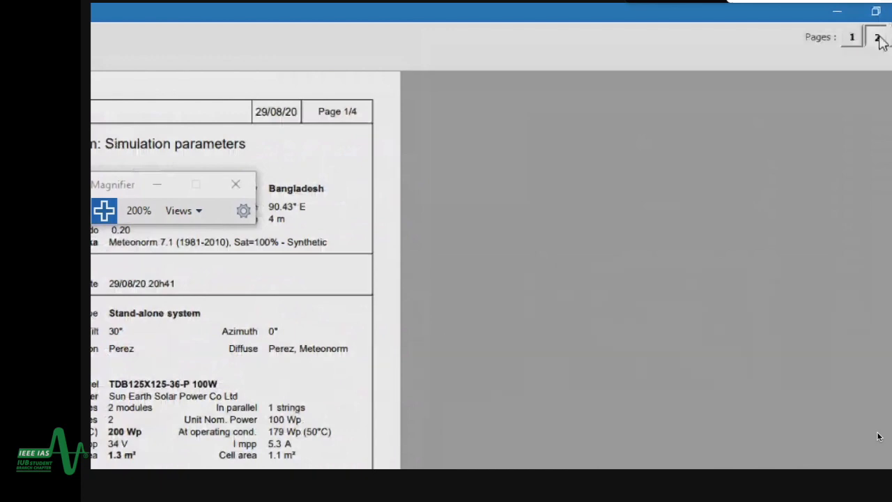
left_click(879, 38)
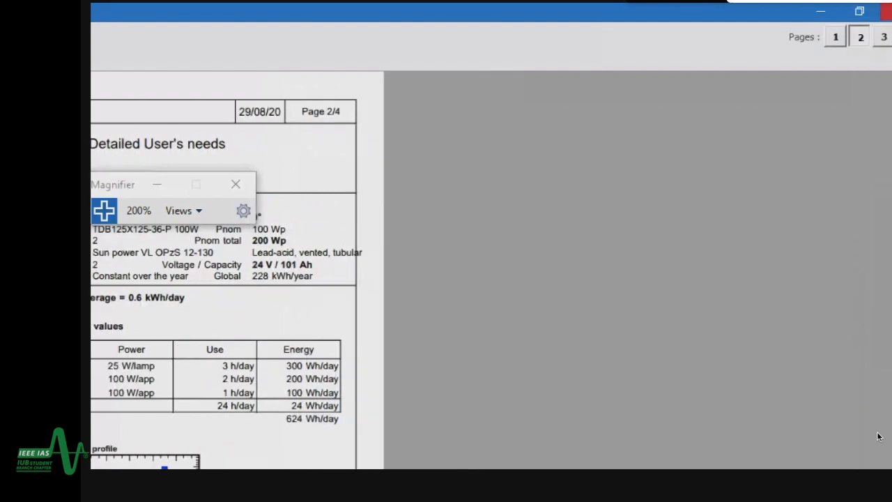
Step: Review the remaining stand-alone report pages through the loss diagram on page 4 and close the report
left_click(882, 41)
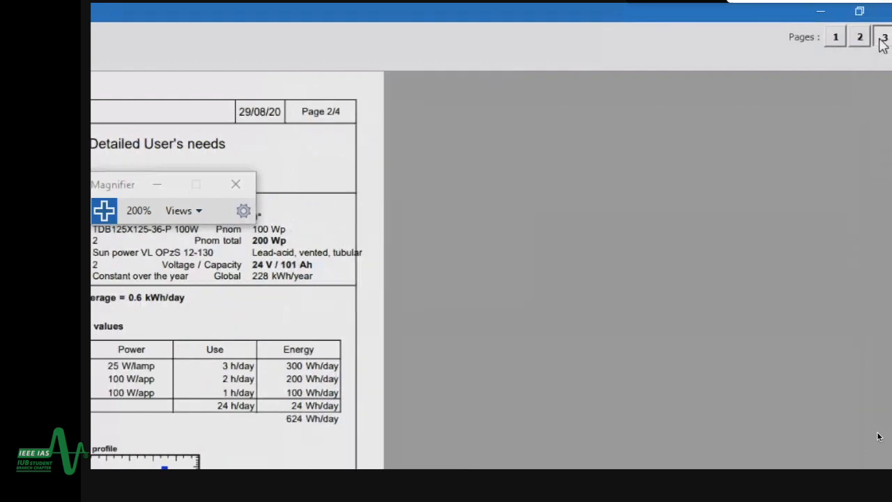
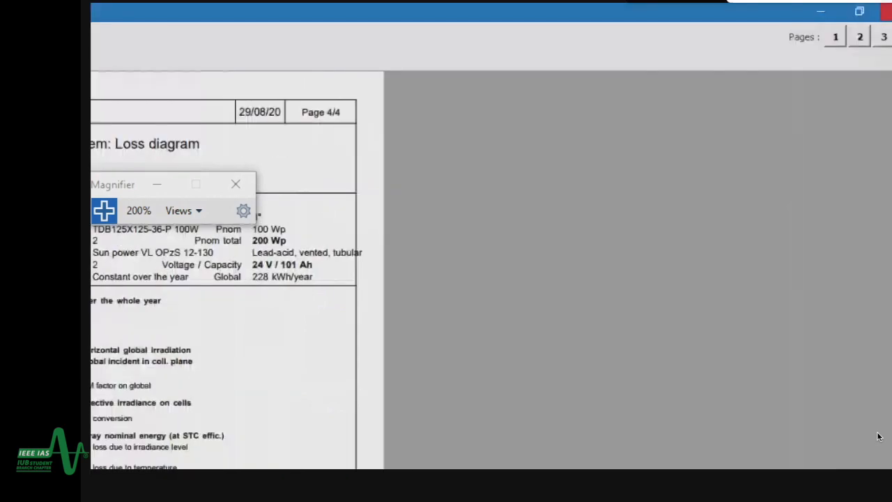
left_click(885, 11)
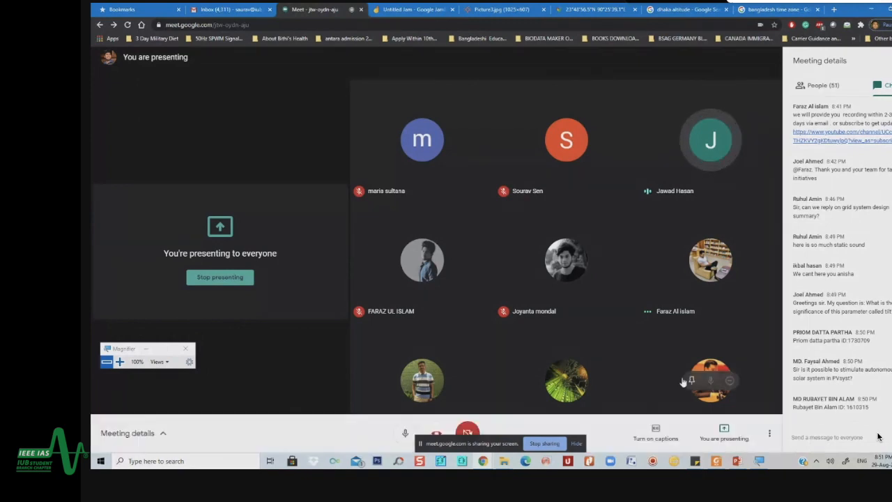
Step: Return to PVsyst, open the grid-connected project design GridTieIUB and display its simulation report
mouse_move(739, 463)
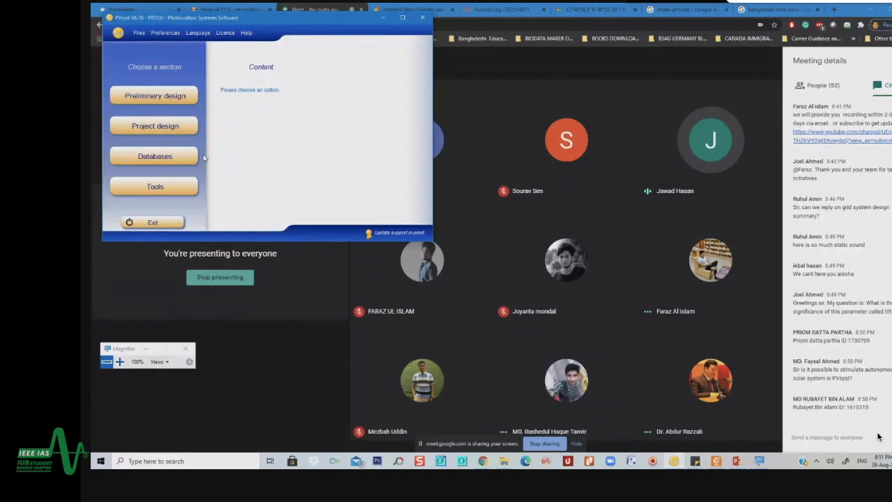
left_click(155, 126)
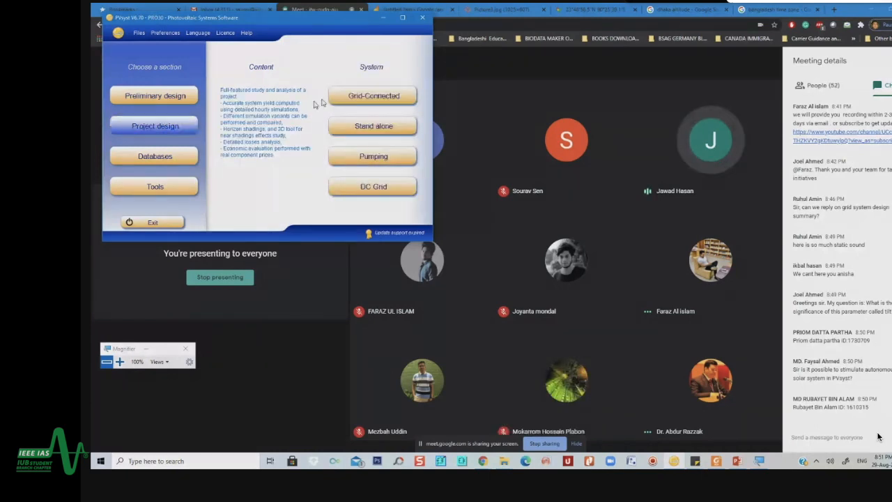
left_click(353, 98)
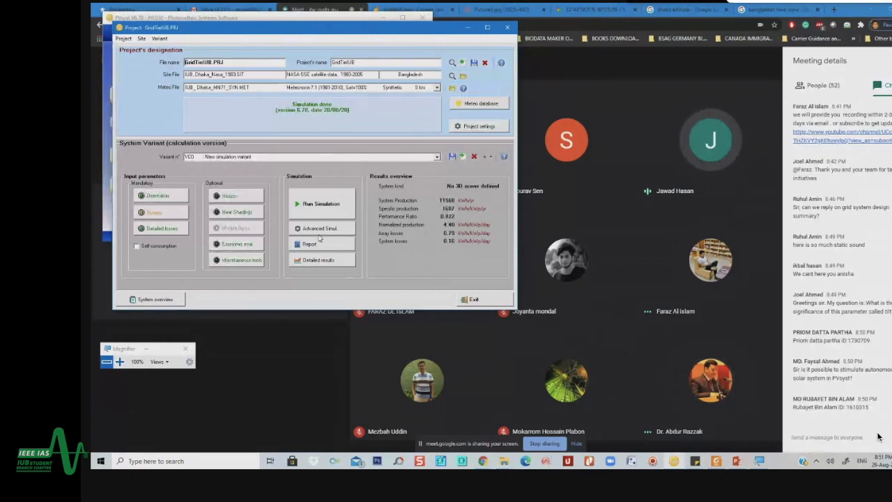
left_click(315, 244)
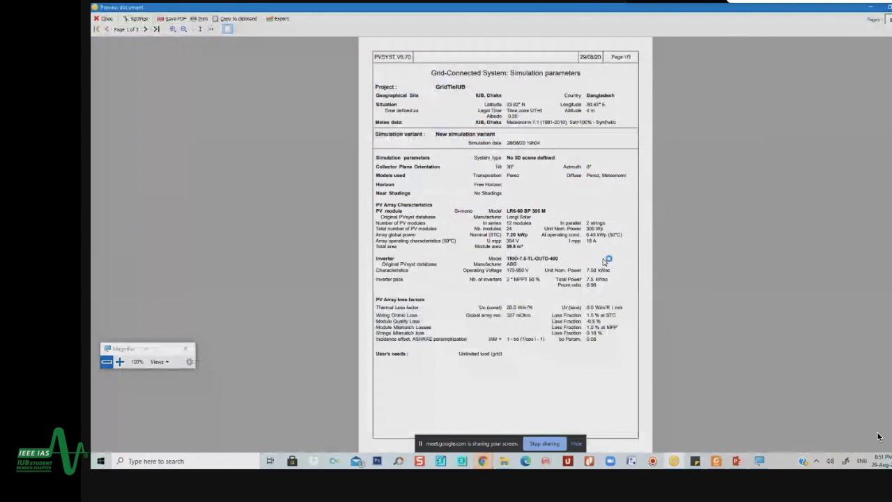
Step: Examine the grid-connected report's simulation parameters, main results and loss diagram pages
scroll(605, 260, "down", 1)
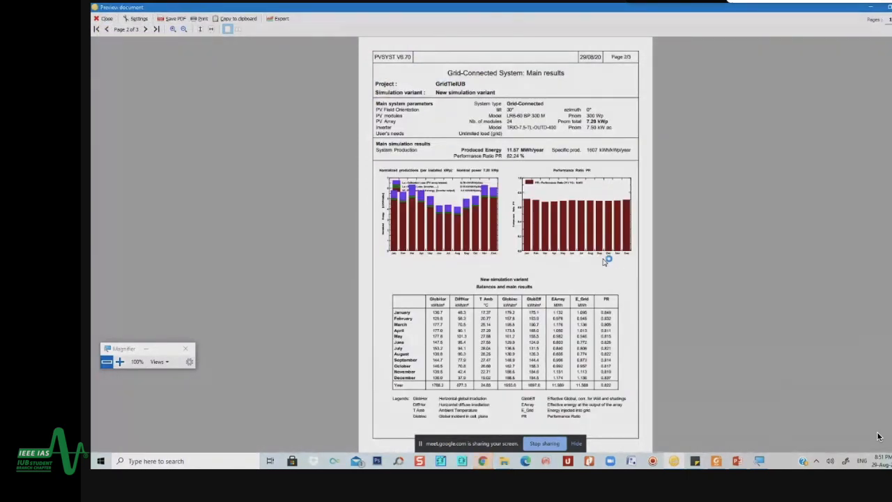
scroll(605, 261, "down", 1)
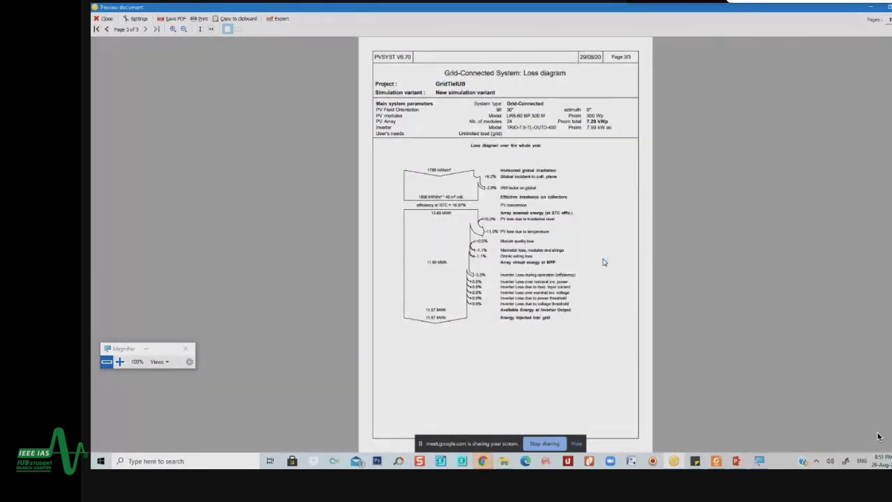
scroll(604, 262, "up", 2)
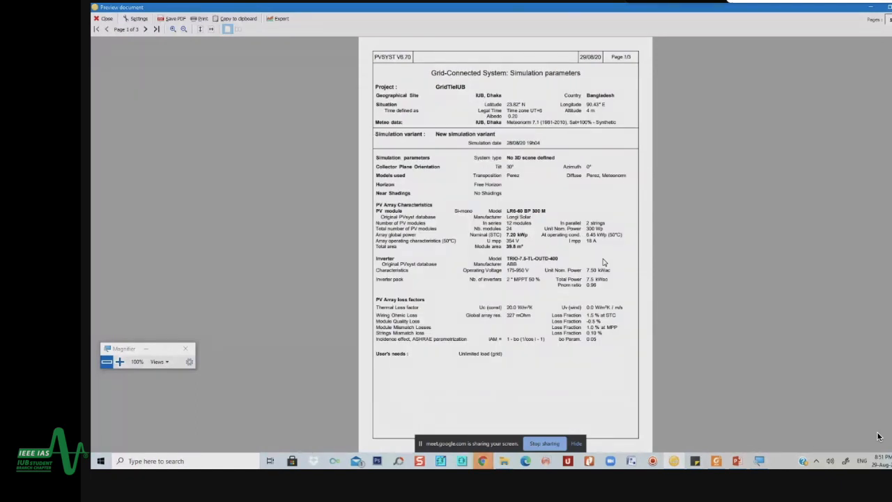
scroll(604, 262, "down", 1)
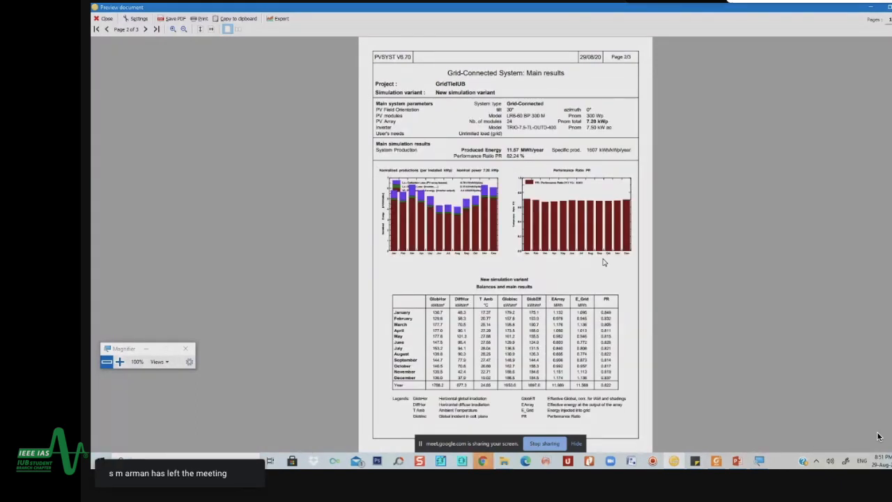
scroll(604, 262, "down", 1)
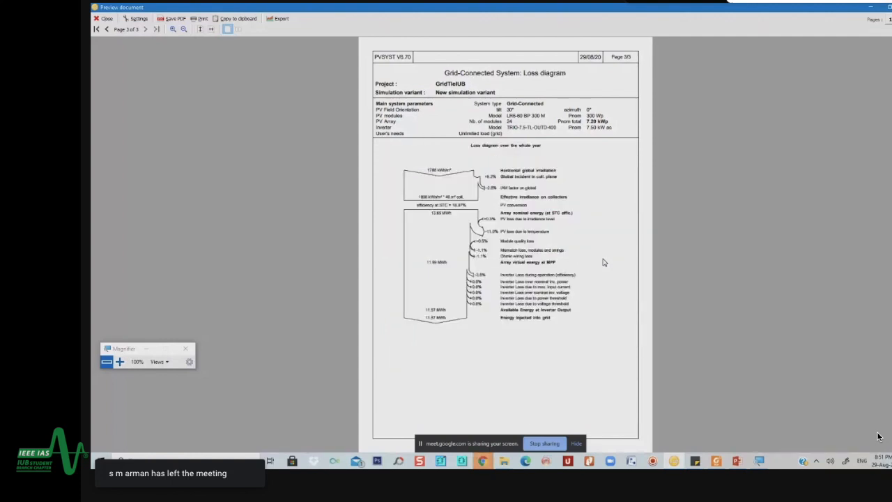
scroll(604, 262, "up", 1)
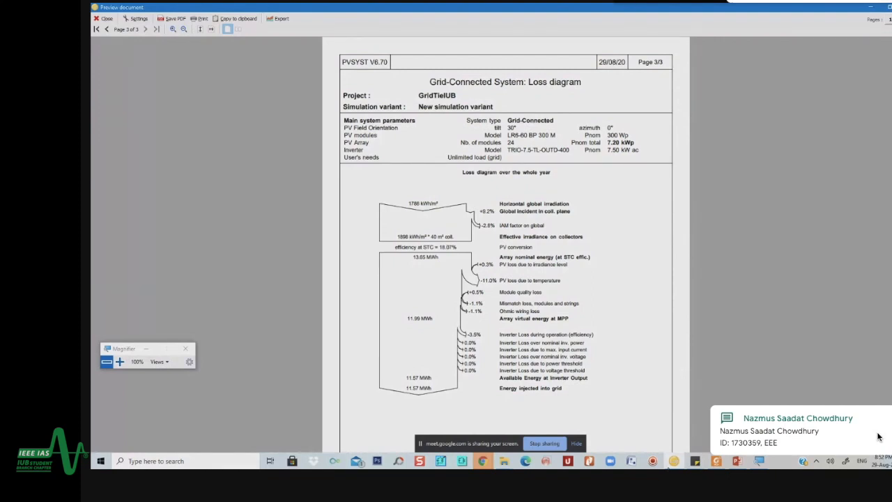
Step: Check the Google Meet chat for questions, return to PVsyst and leave the grid-connected report
mouse_move(674, 461)
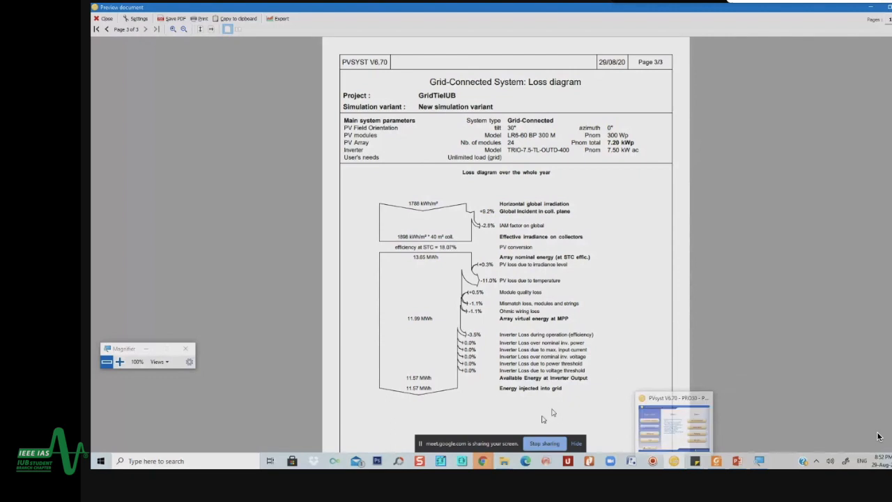
mouse_move(488, 462)
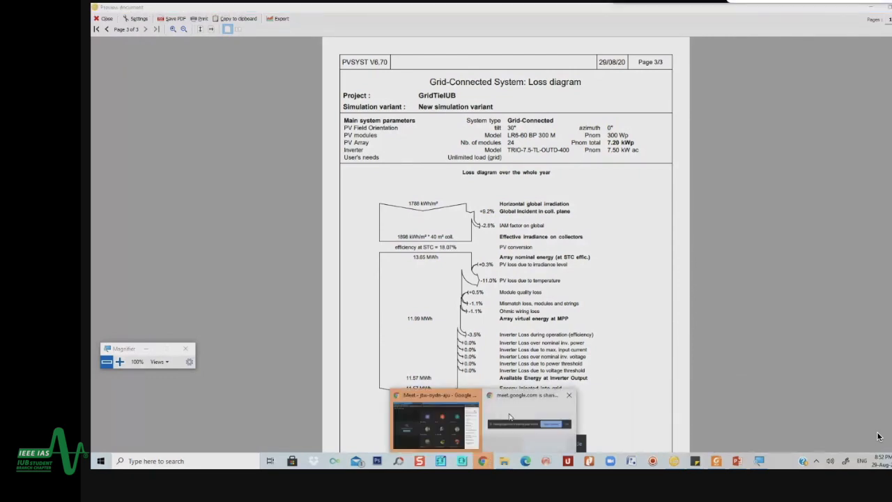
left_click(465, 418)
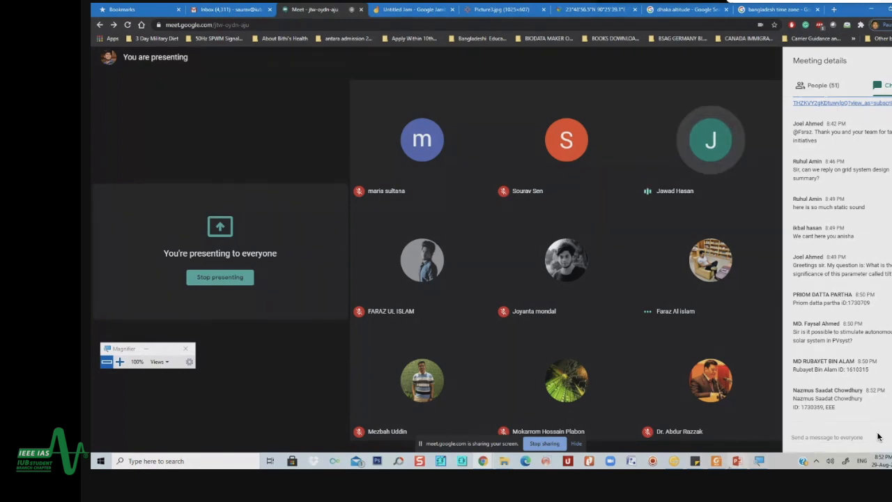
left_click(675, 462)
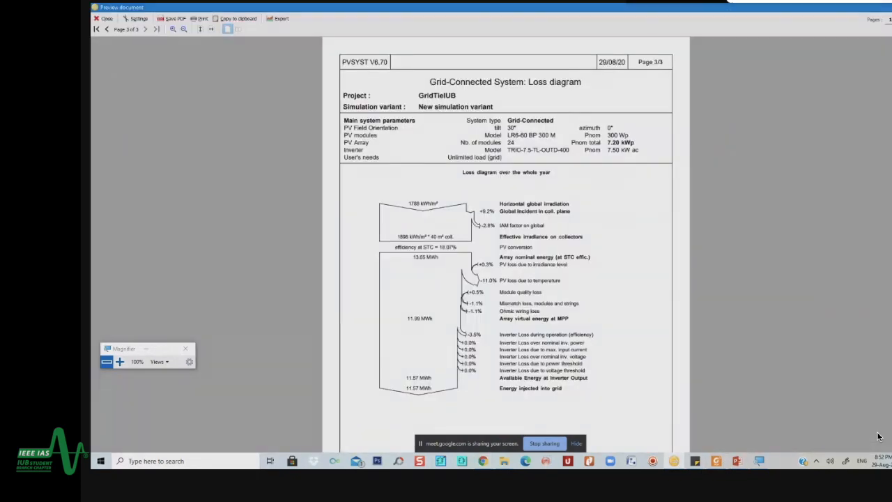
left_click(871, 8)
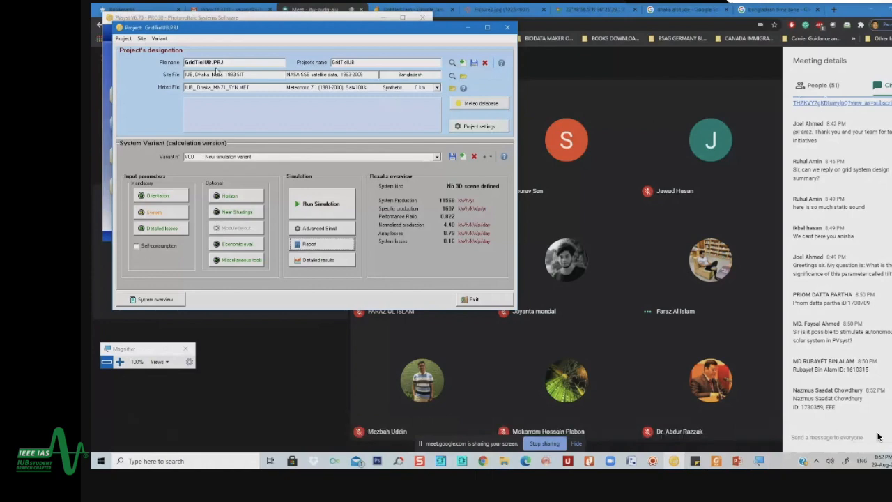
Step: Examine the project and variant commands and the advanced simulation options of GridTieIUB, and return to the project window
left_click(126, 38)
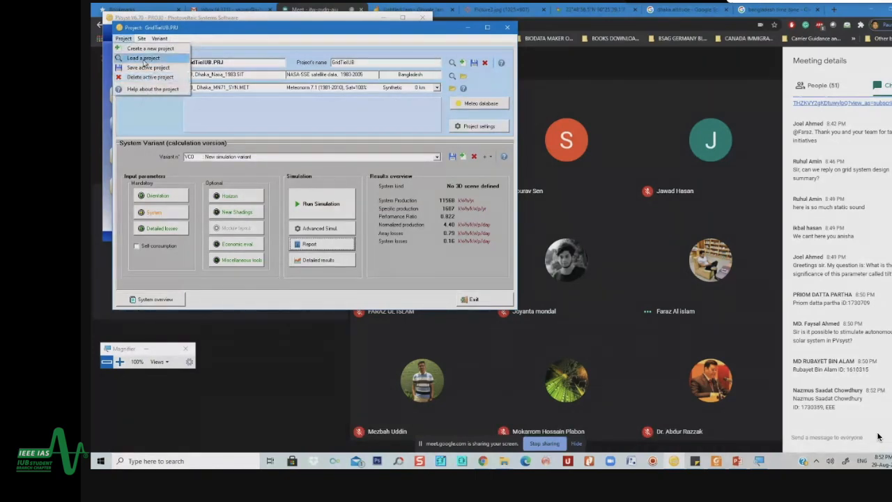
mouse_move(143, 40)
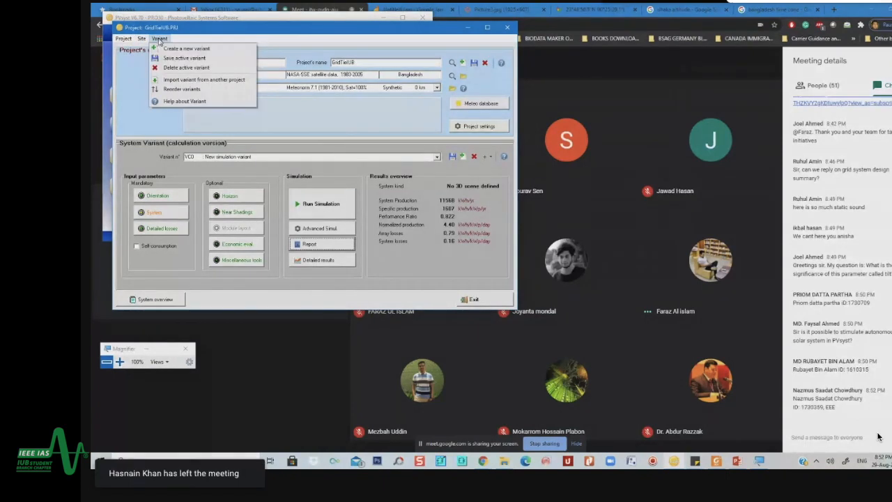
left_click_drag(184, 31, 216, 48)
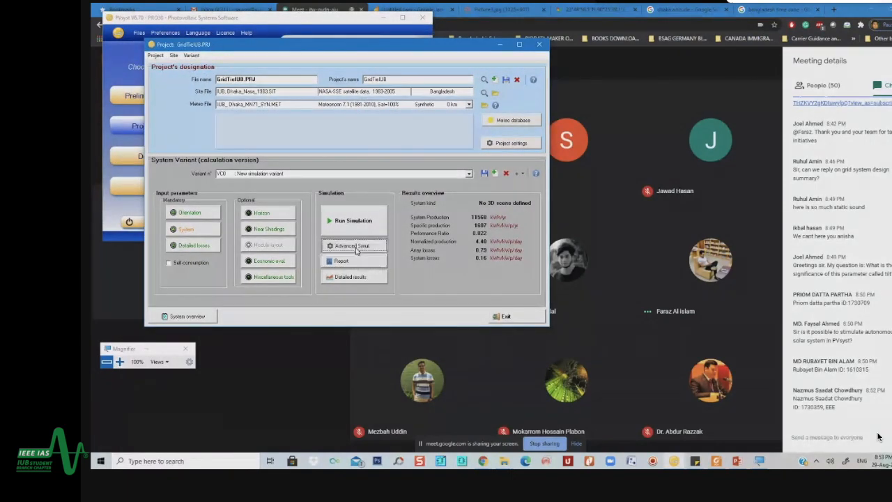
left_click(353, 220)
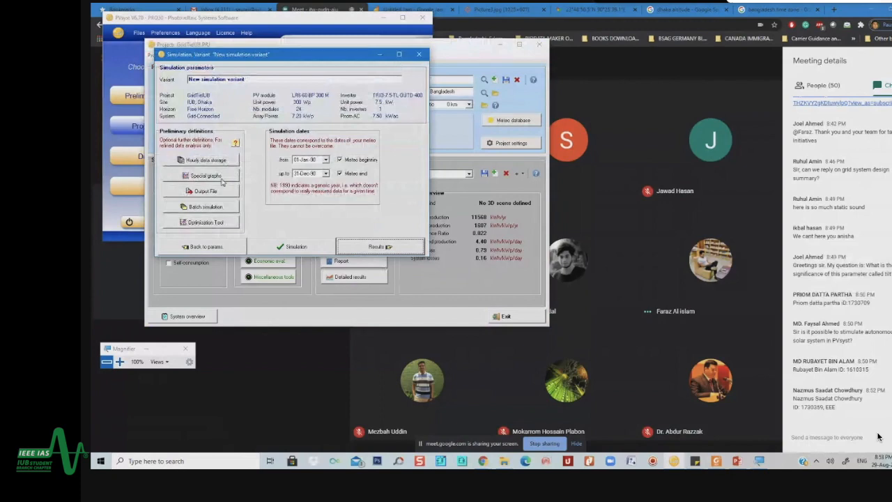
left_click(413, 57)
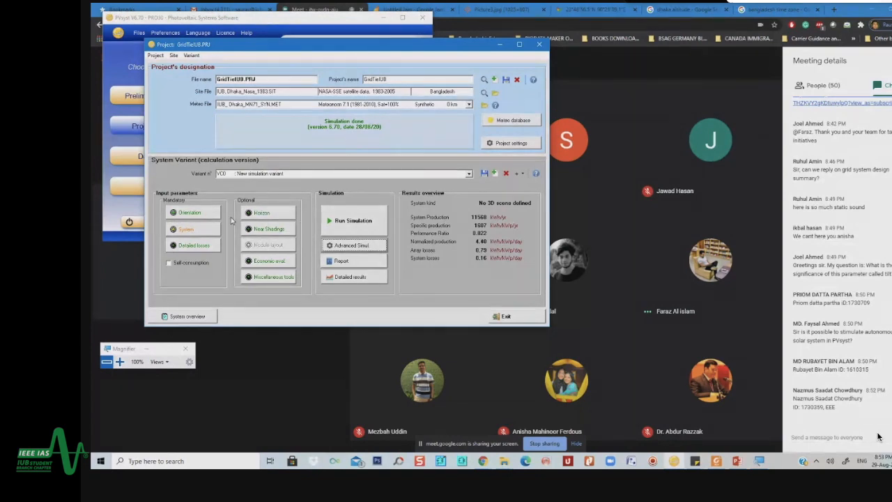
Step: Open the grid system definition and browse the available ABB inverter models
left_click(202, 233)
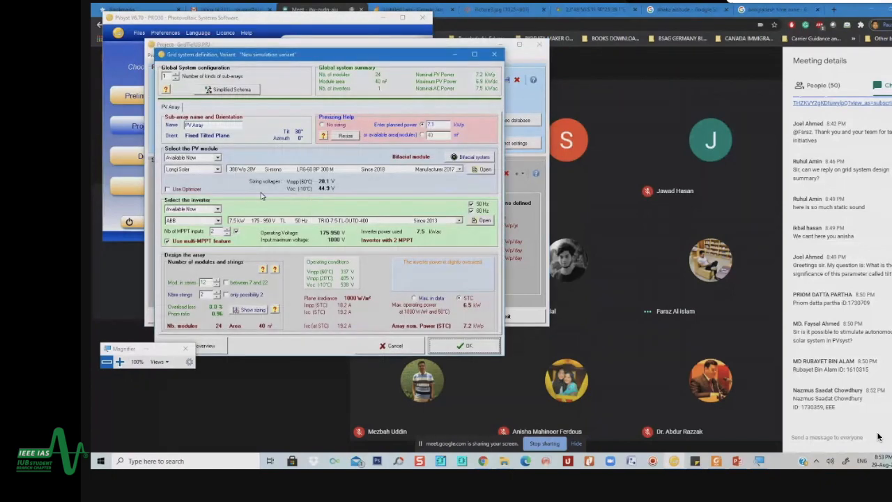
left_click(255, 221)
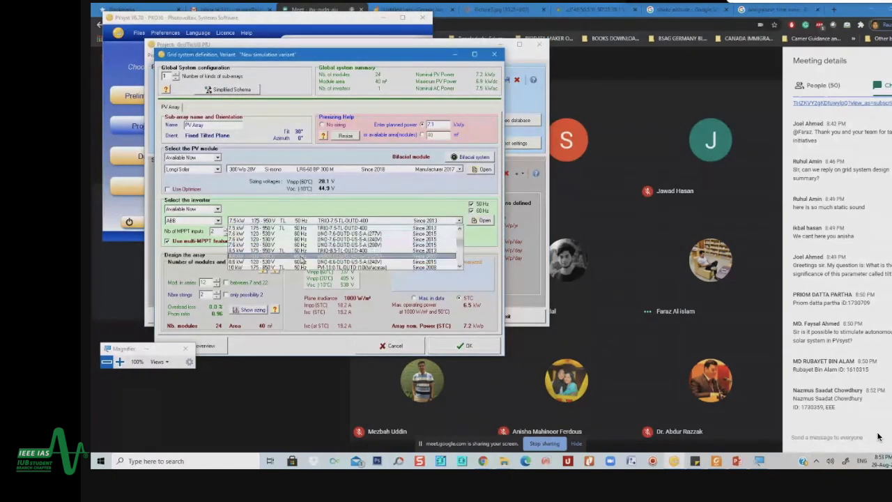
left_click_drag(459, 245, 460, 264)
Step: Change the inverter manufacturer from ABB to Zigor and browse the inverter models offered for it
left_click(209, 222)
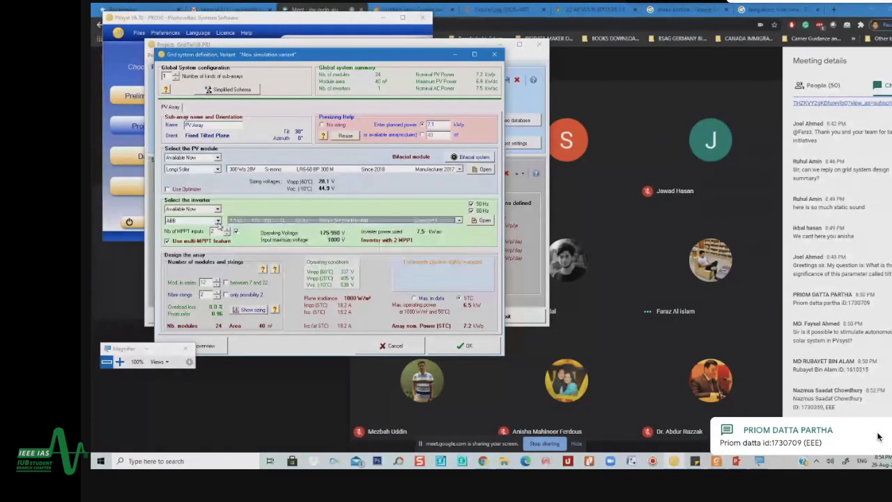
left_click(216, 220)
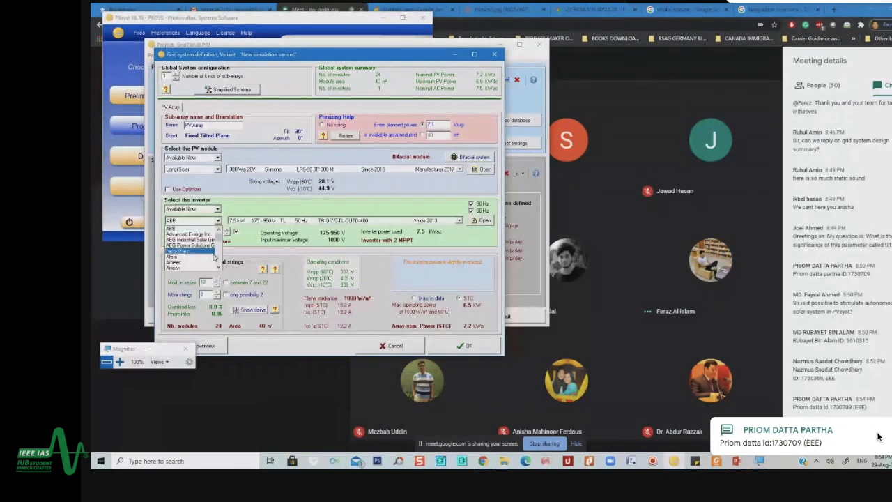
left_click_drag(218, 240, 222, 268)
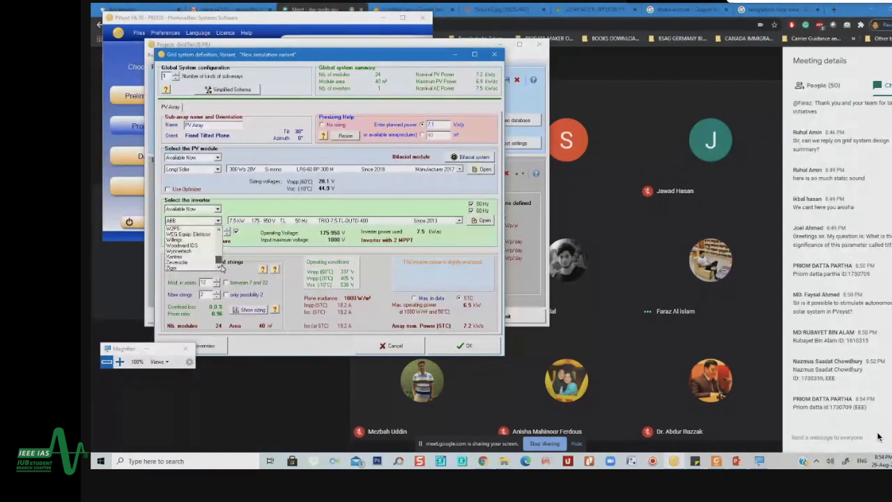
left_click(197, 270)
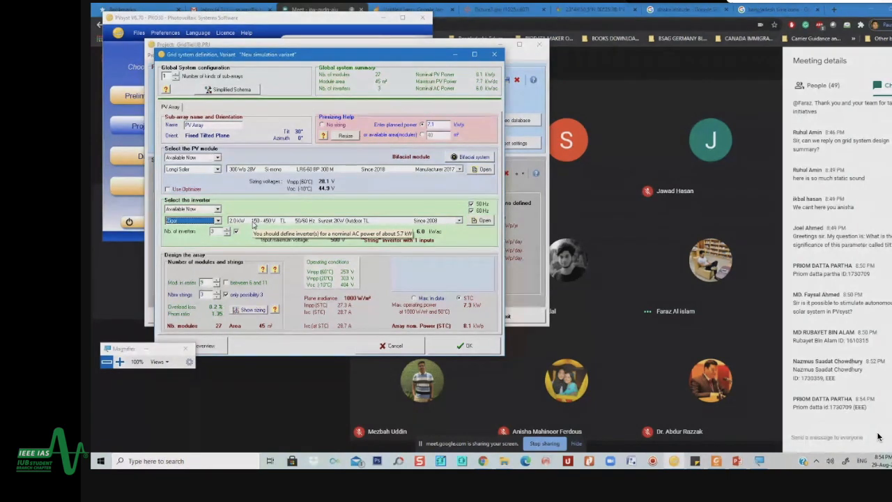
left_click(253, 222)
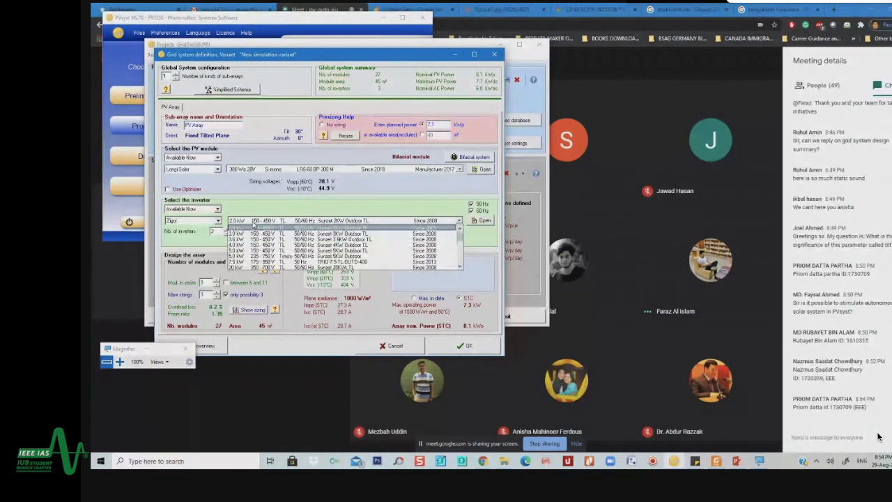
left_click(379, 210)
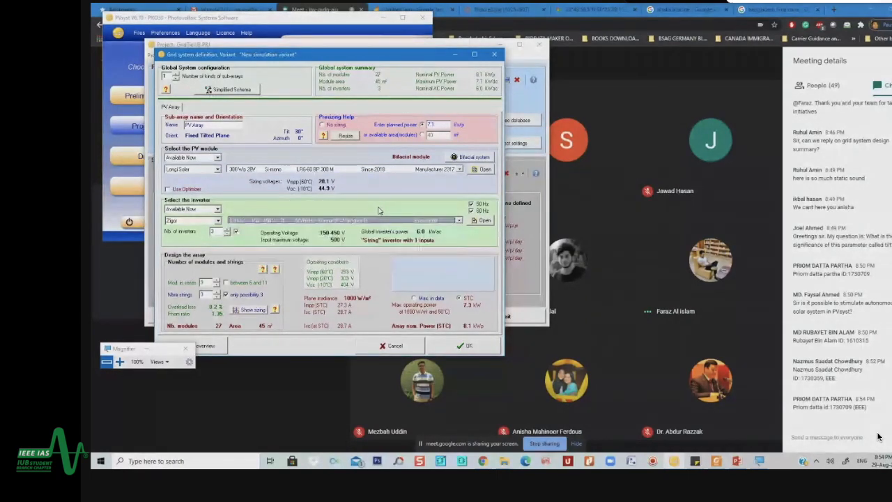